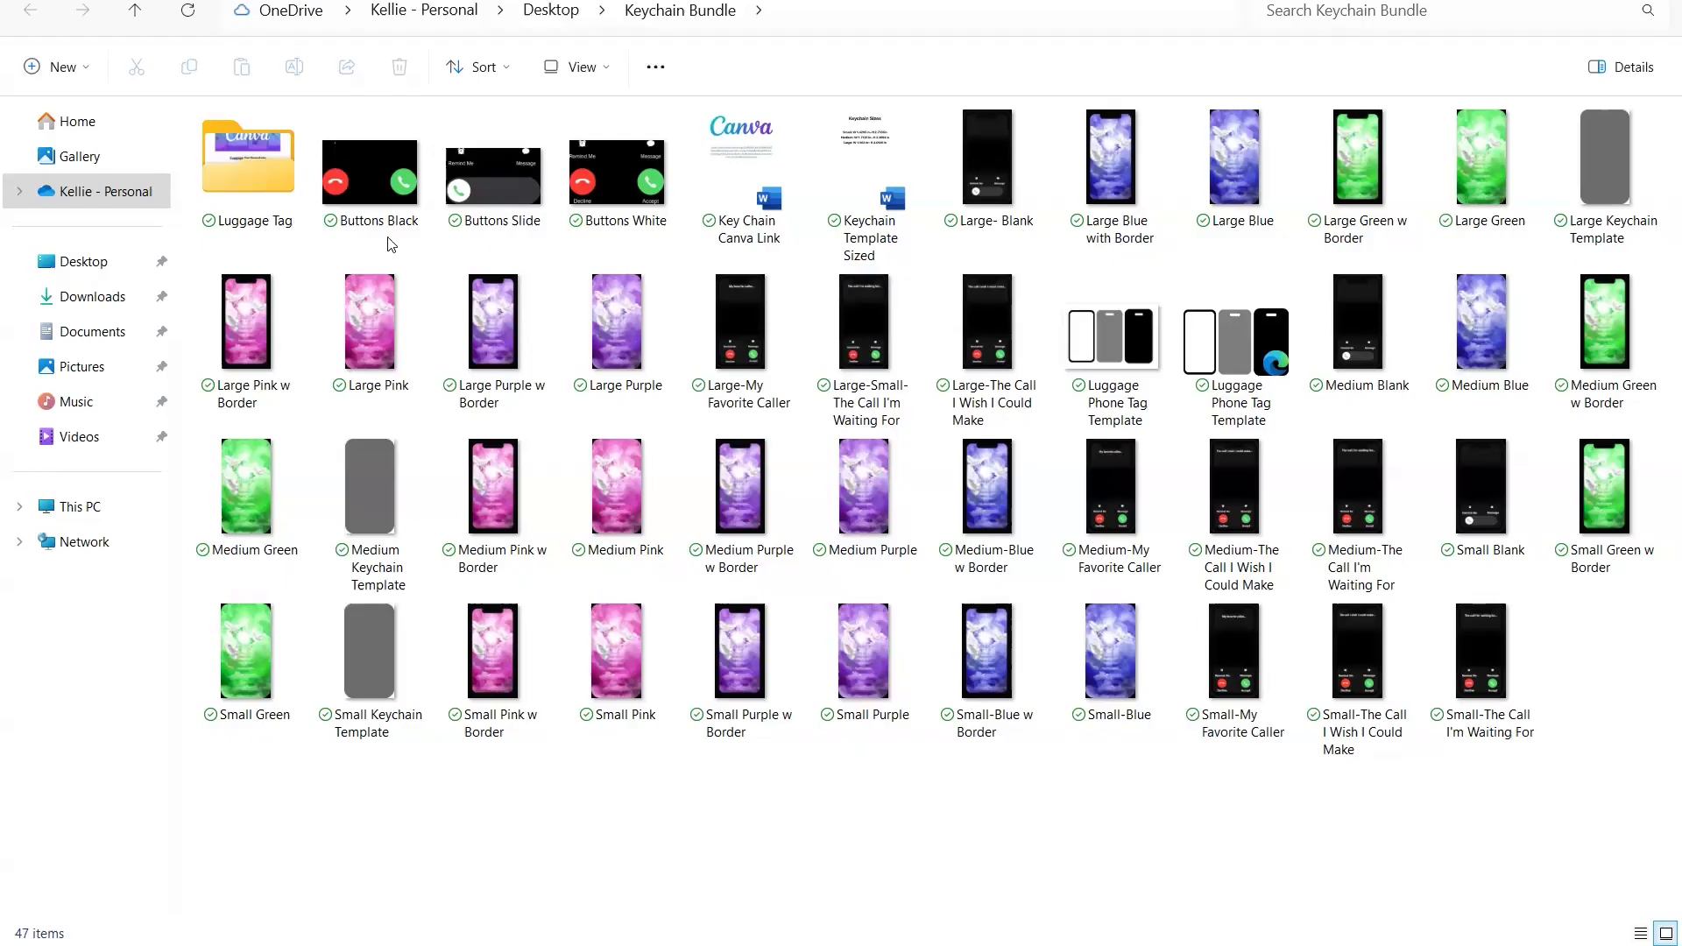
- Preview the Large-My Favorite Caller image from the Keychain Bundle folder and close it
{"action": "left_click", "coordinate": [1122, 163]}
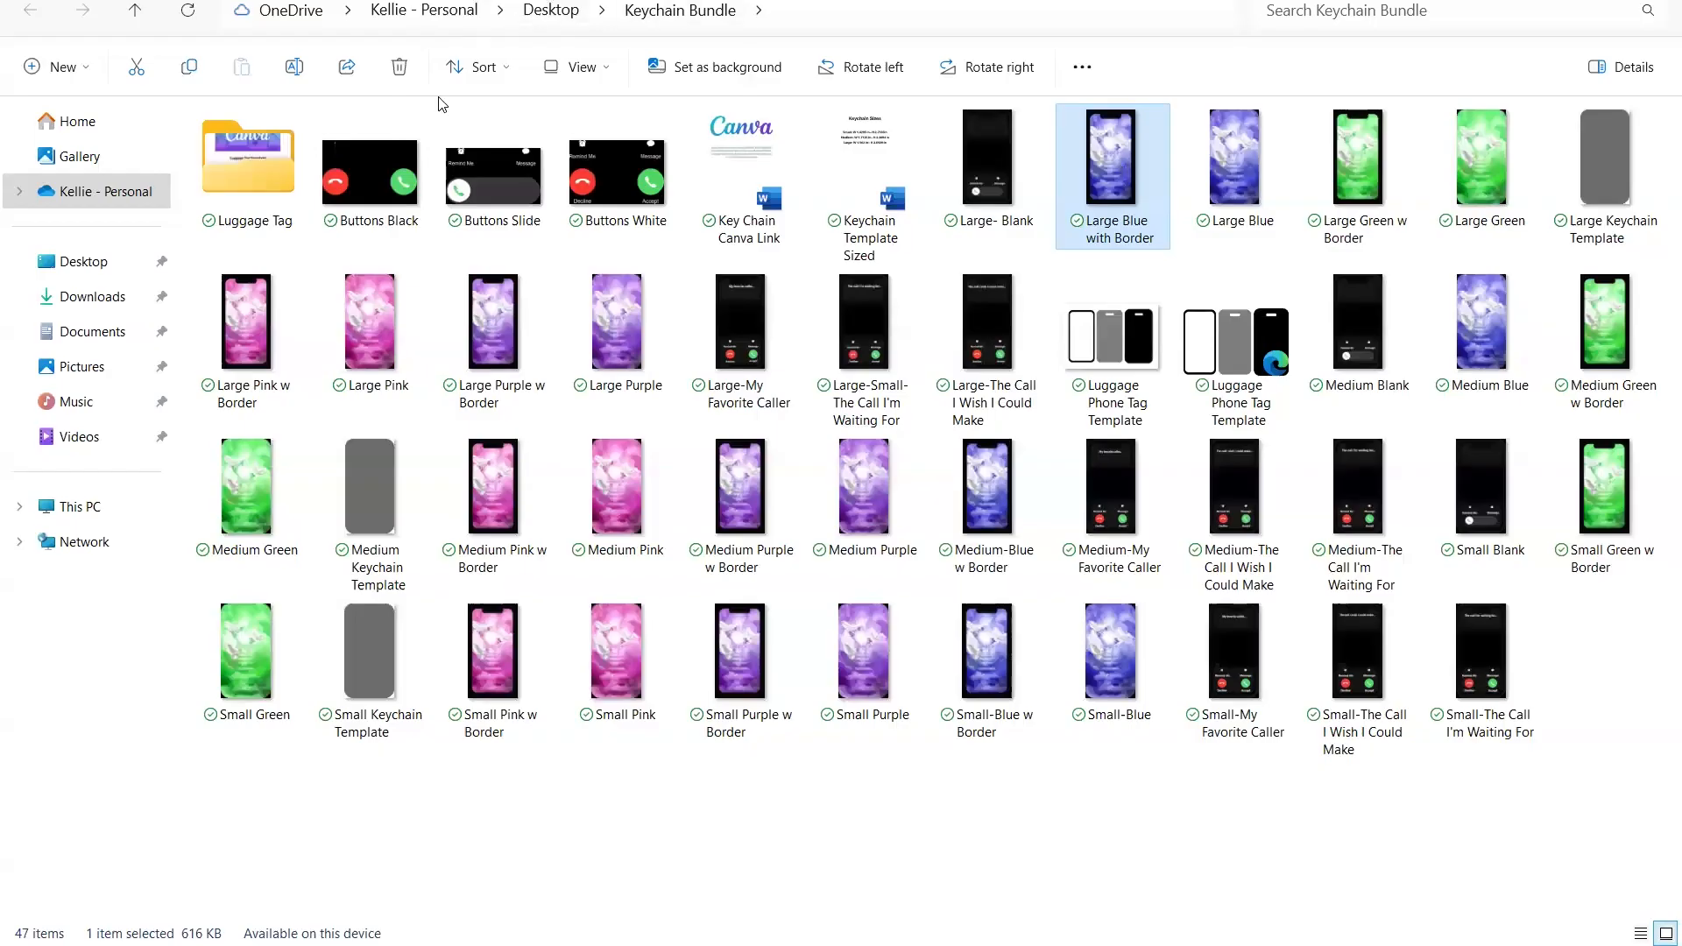
{"action": "mouse_move", "coordinate": [260, 185]}
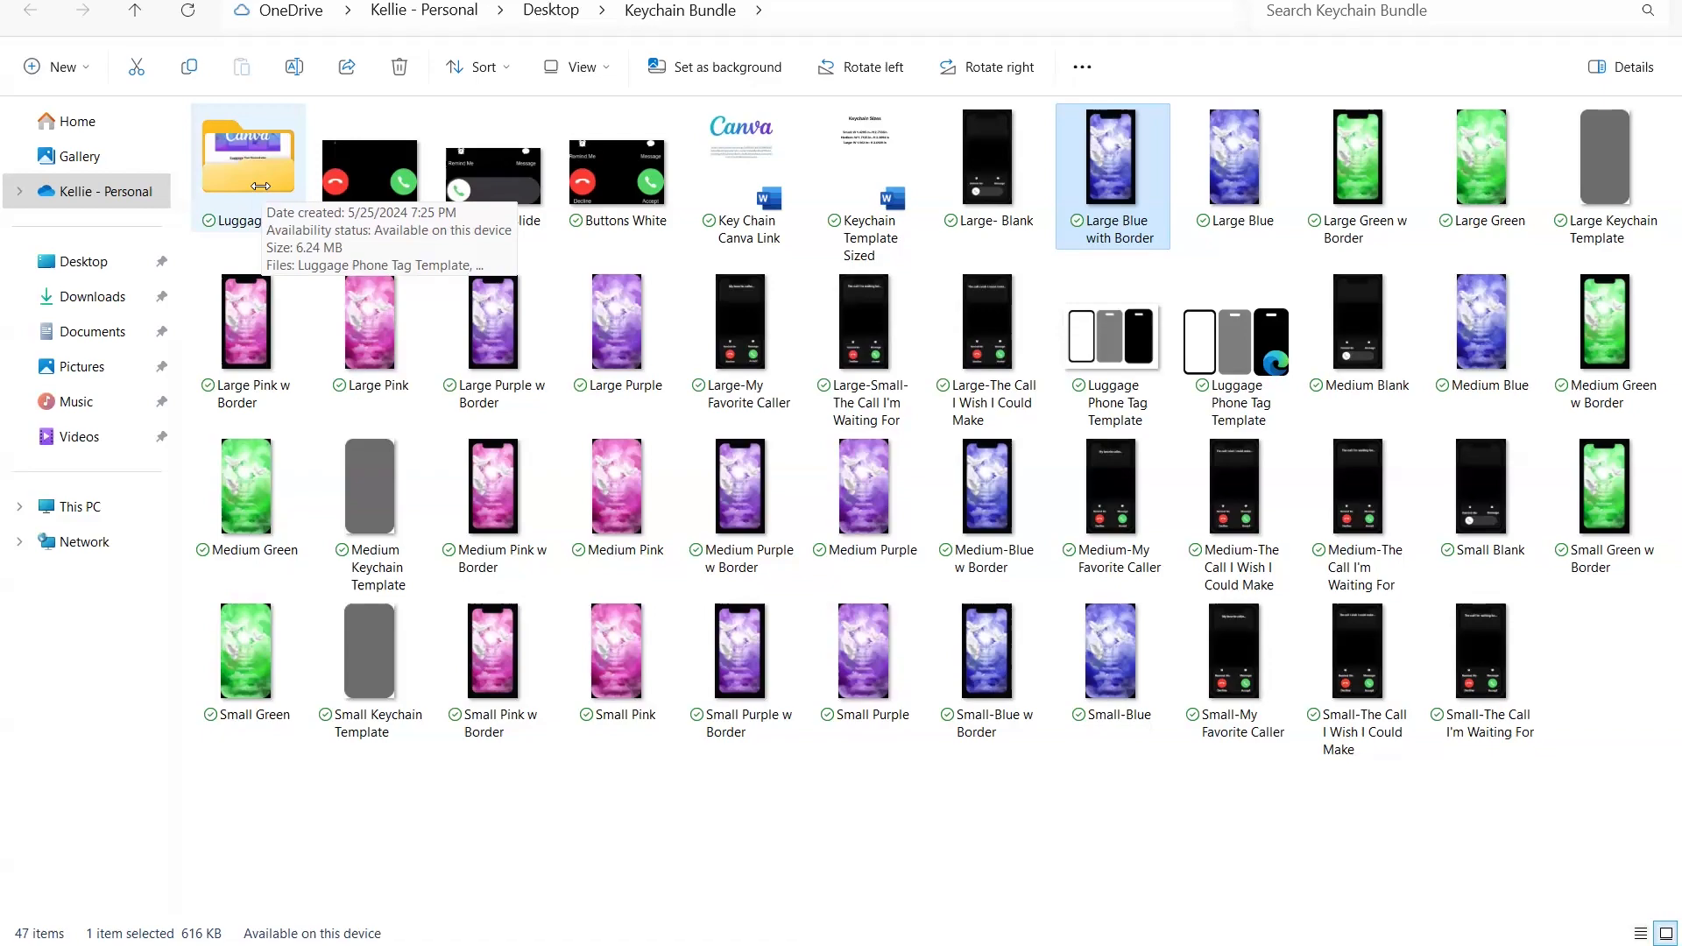
{"action": "left_click", "coordinate": [716, 324]}
{"action": "double_click", "coordinate": [716, 324]}
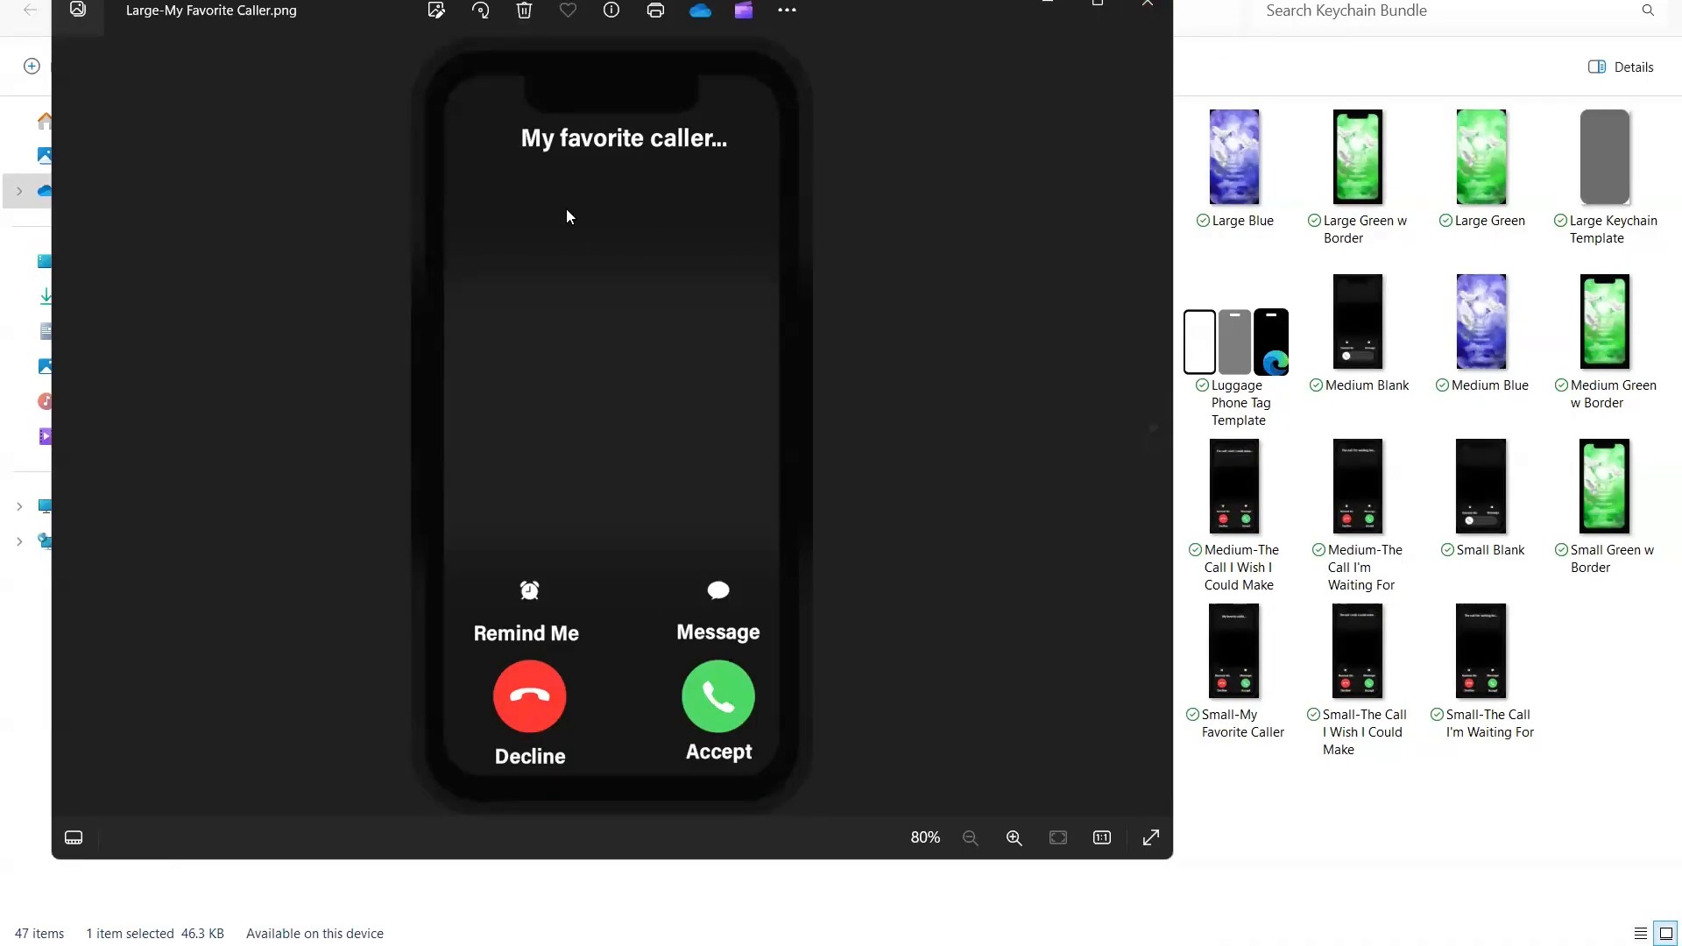
{"action": "left_click", "coordinate": [1147, 12]}
- Preview the Large Blue background and the Buttons Black overlay, and return to the Keychain Bundle folder
{"action": "double_click", "coordinate": [1240, 175]}
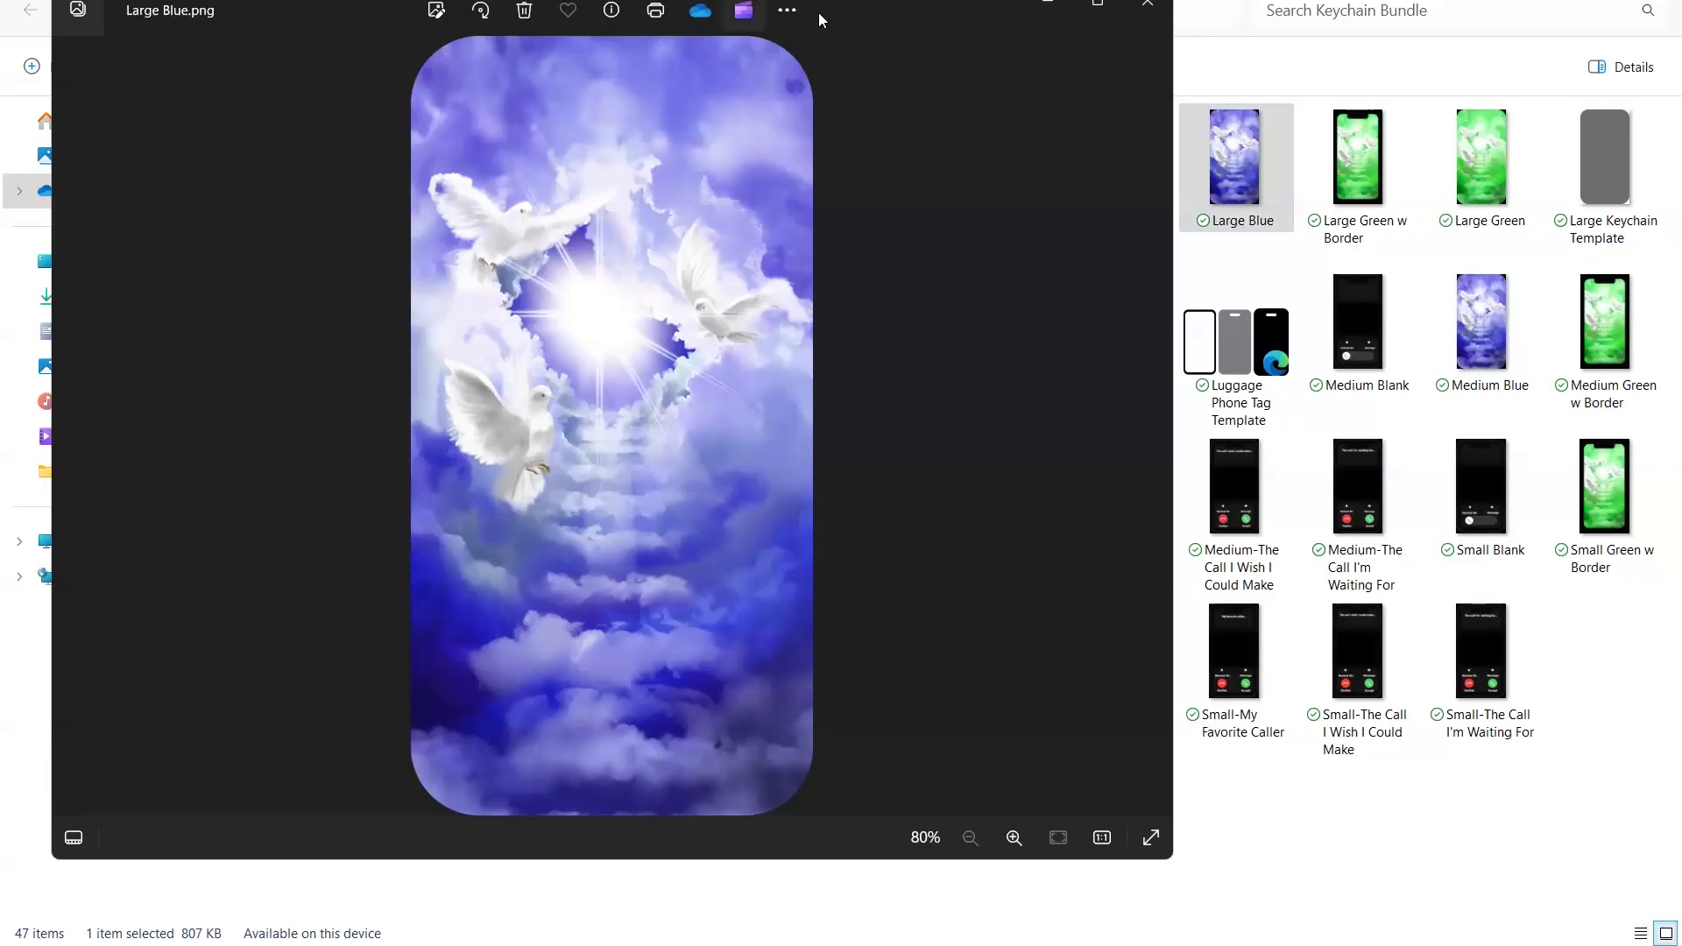
{"action": "left_click_drag", "start_coordinate": [902, 17], "coordinate": [1322, 52]}
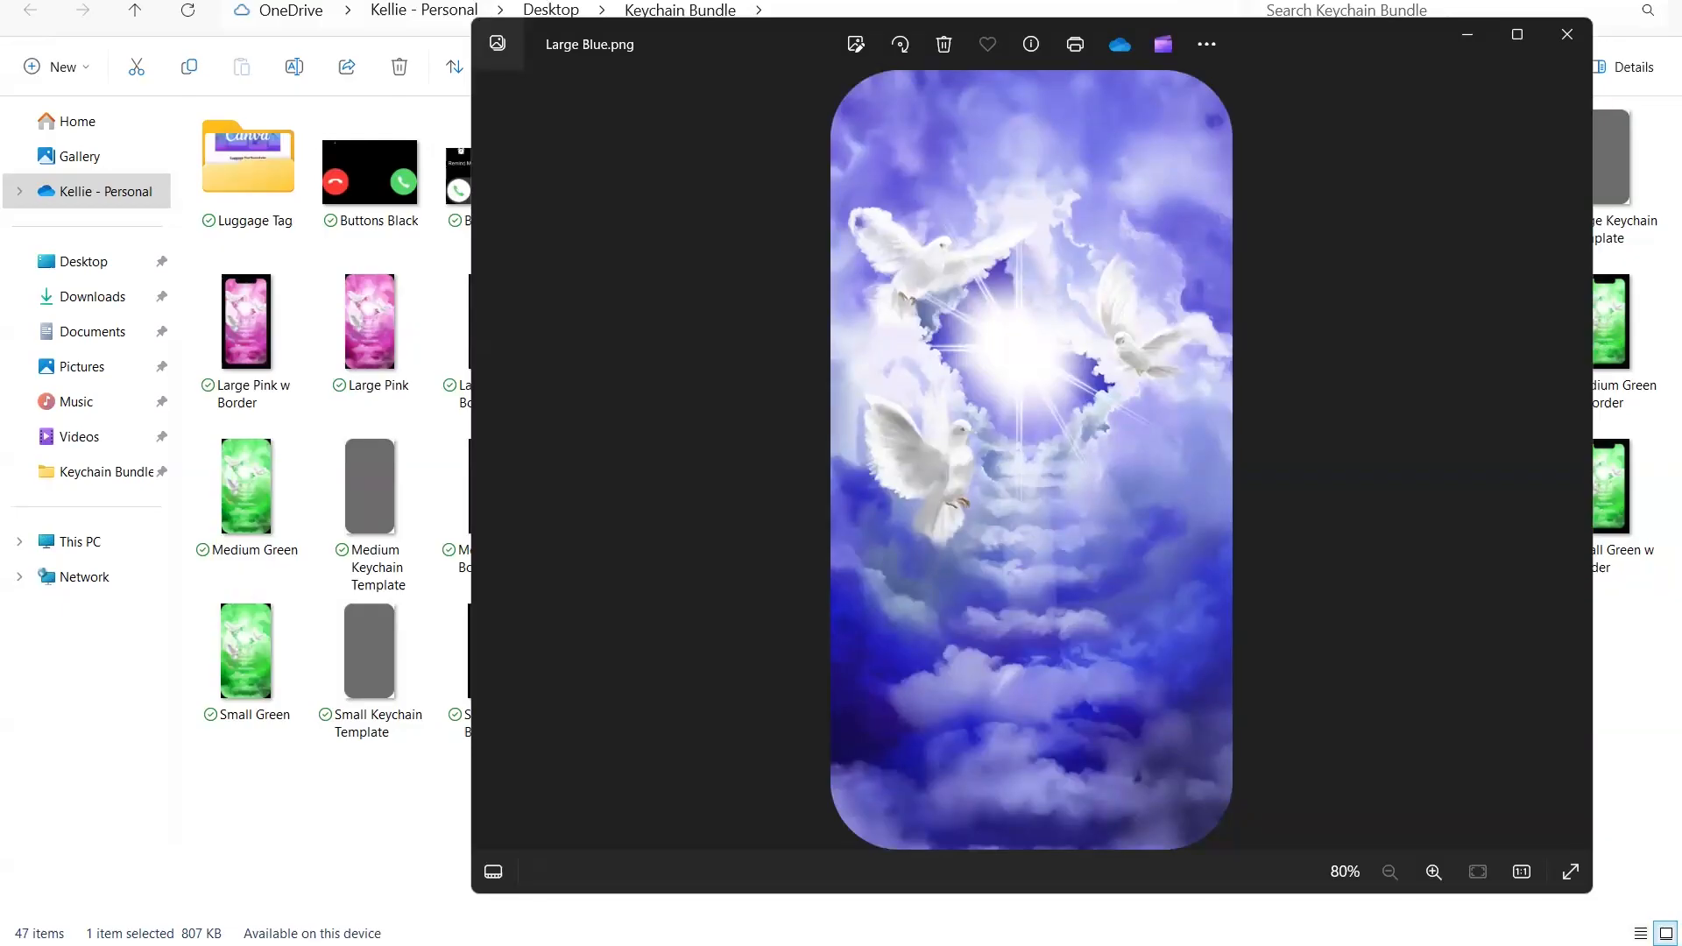
{"action": "left_click", "coordinate": [391, 201]}
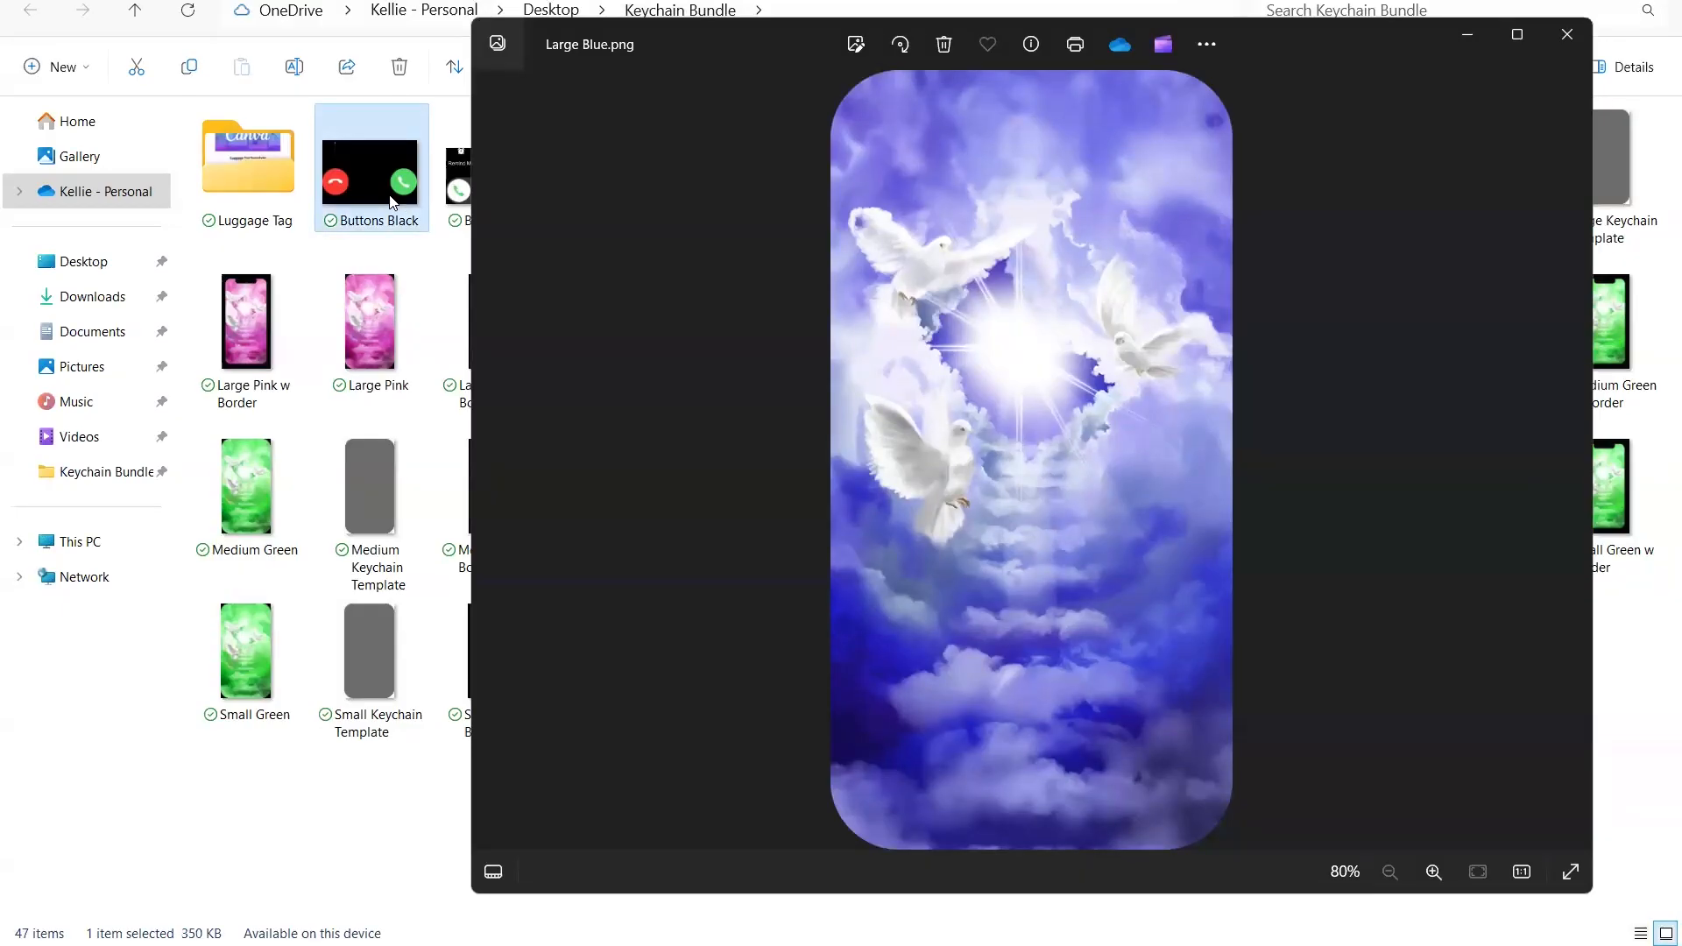
{"action": "double_click", "coordinate": [391, 201]}
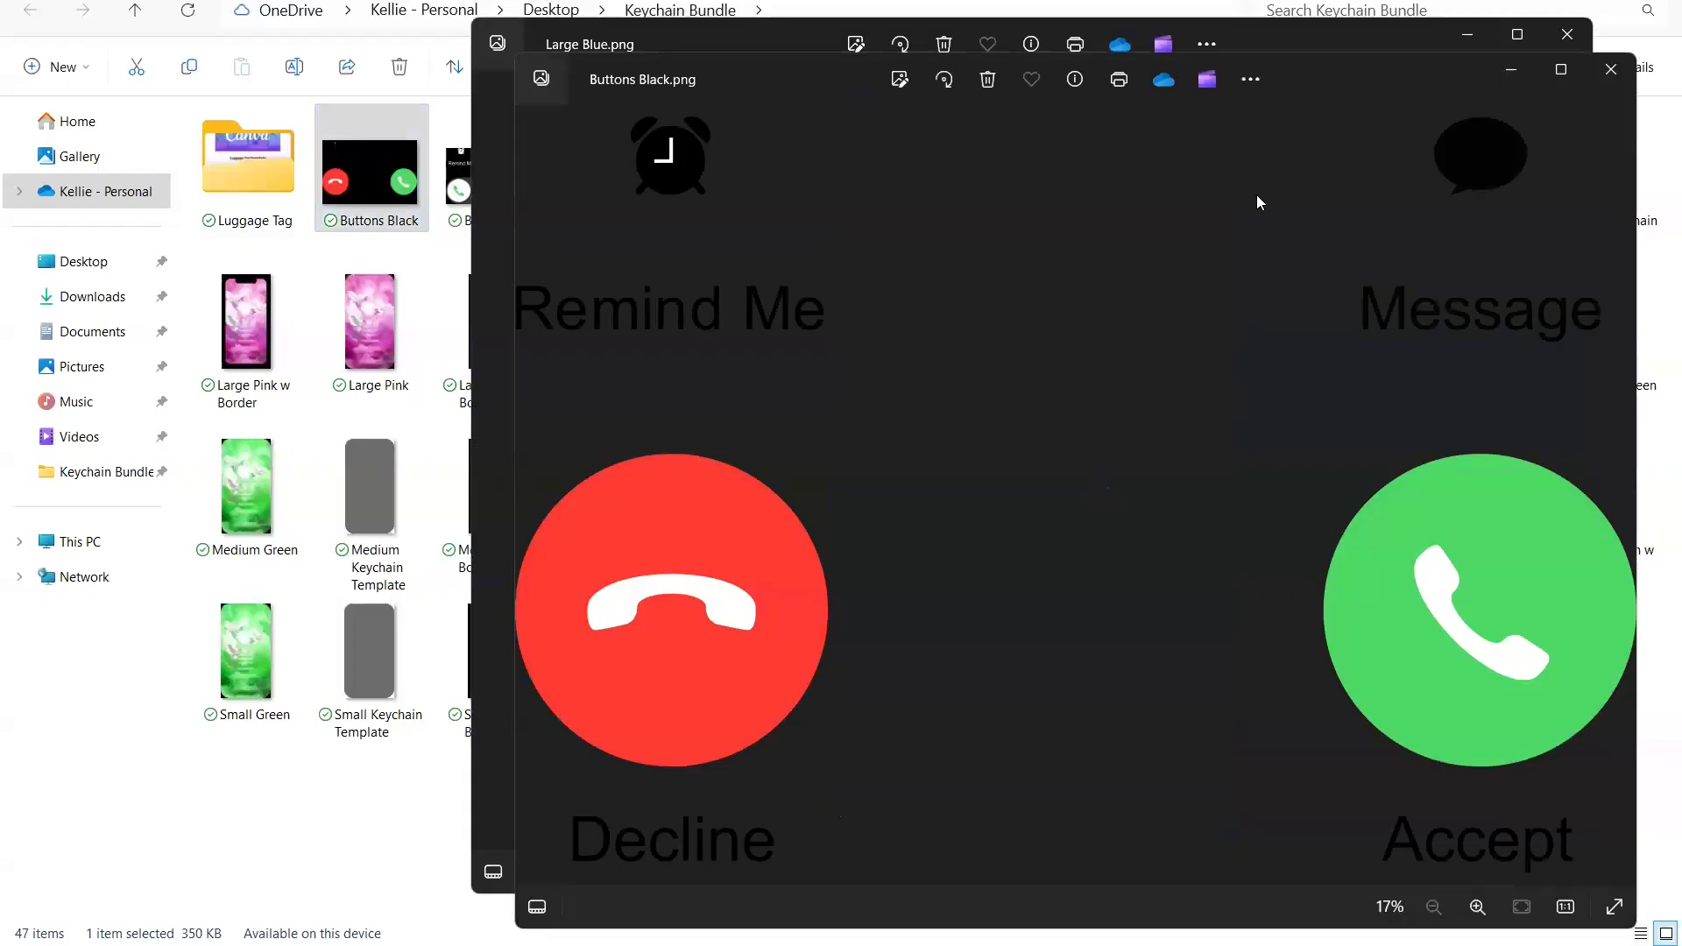
{"action": "left_click_drag", "start_coordinate": [1306, 70], "coordinate": [965, 144]}
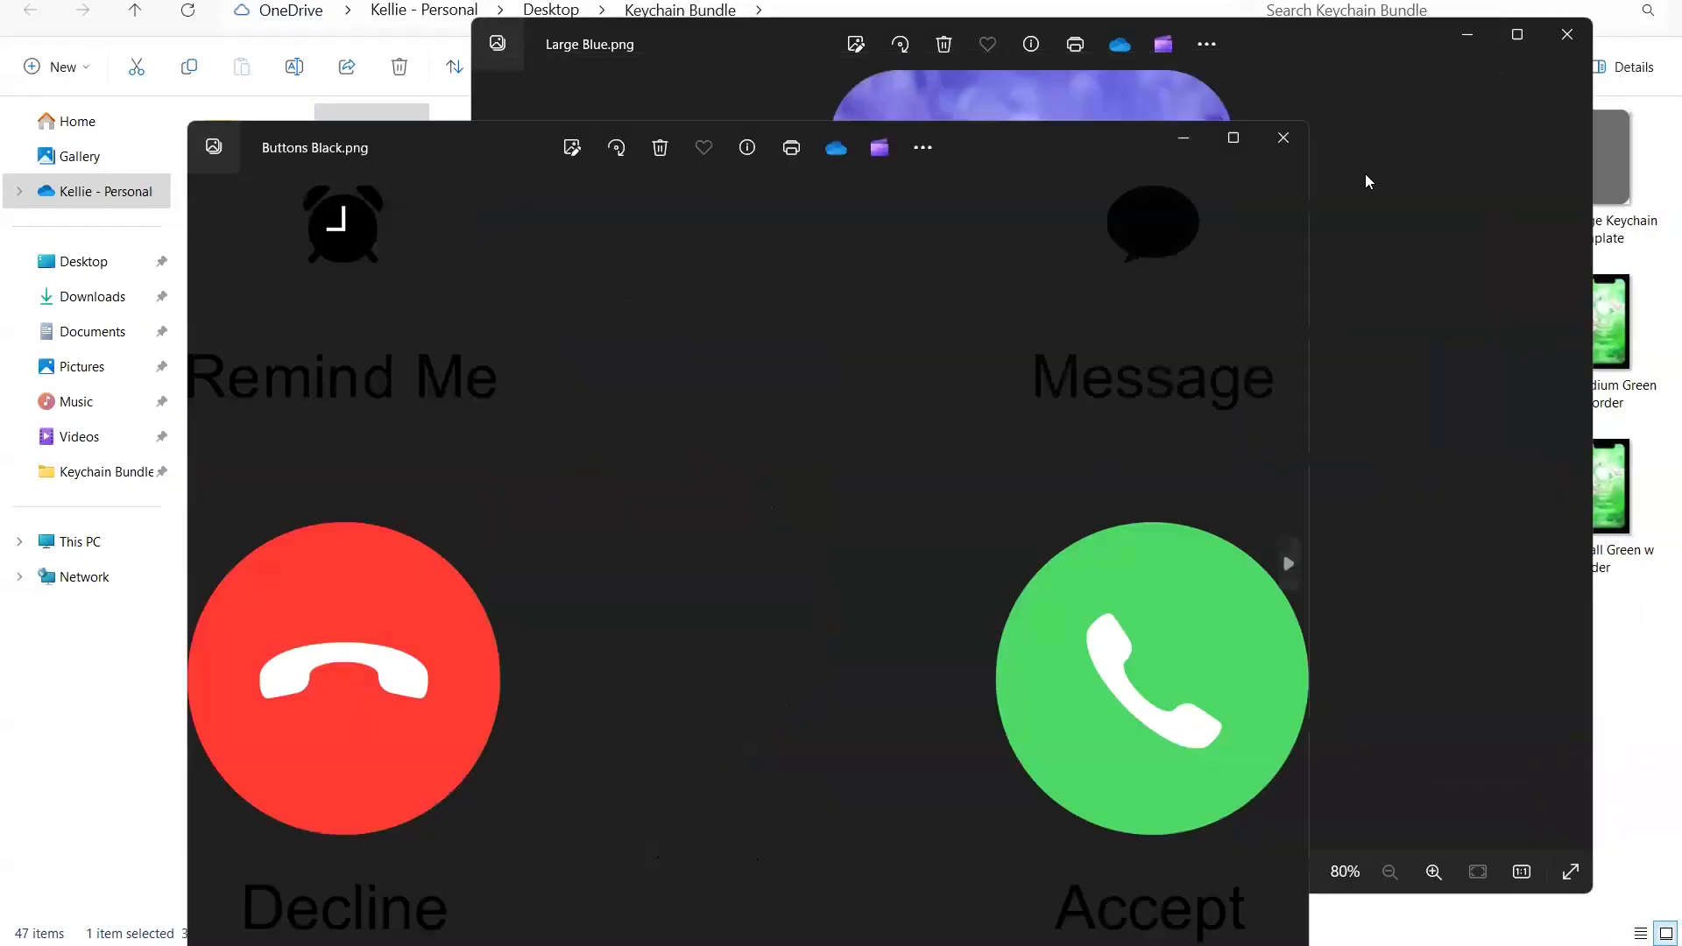
{"action": "left_click", "coordinate": [1285, 139]}
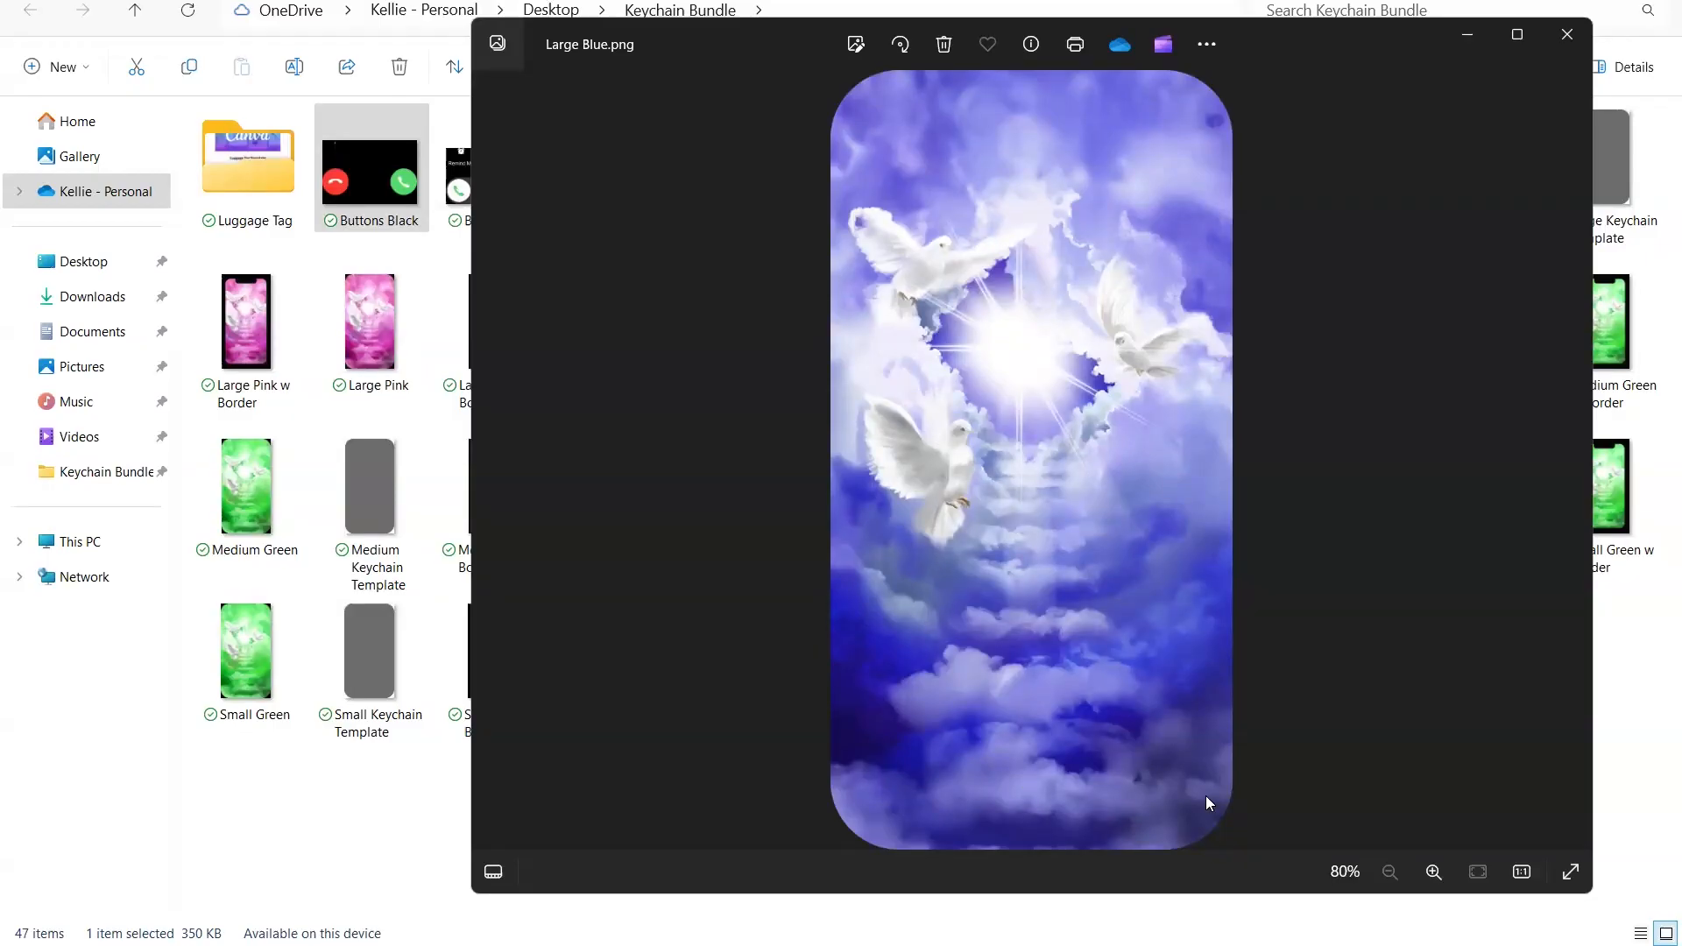
{"action": "left_click", "coordinate": [399, 832]}
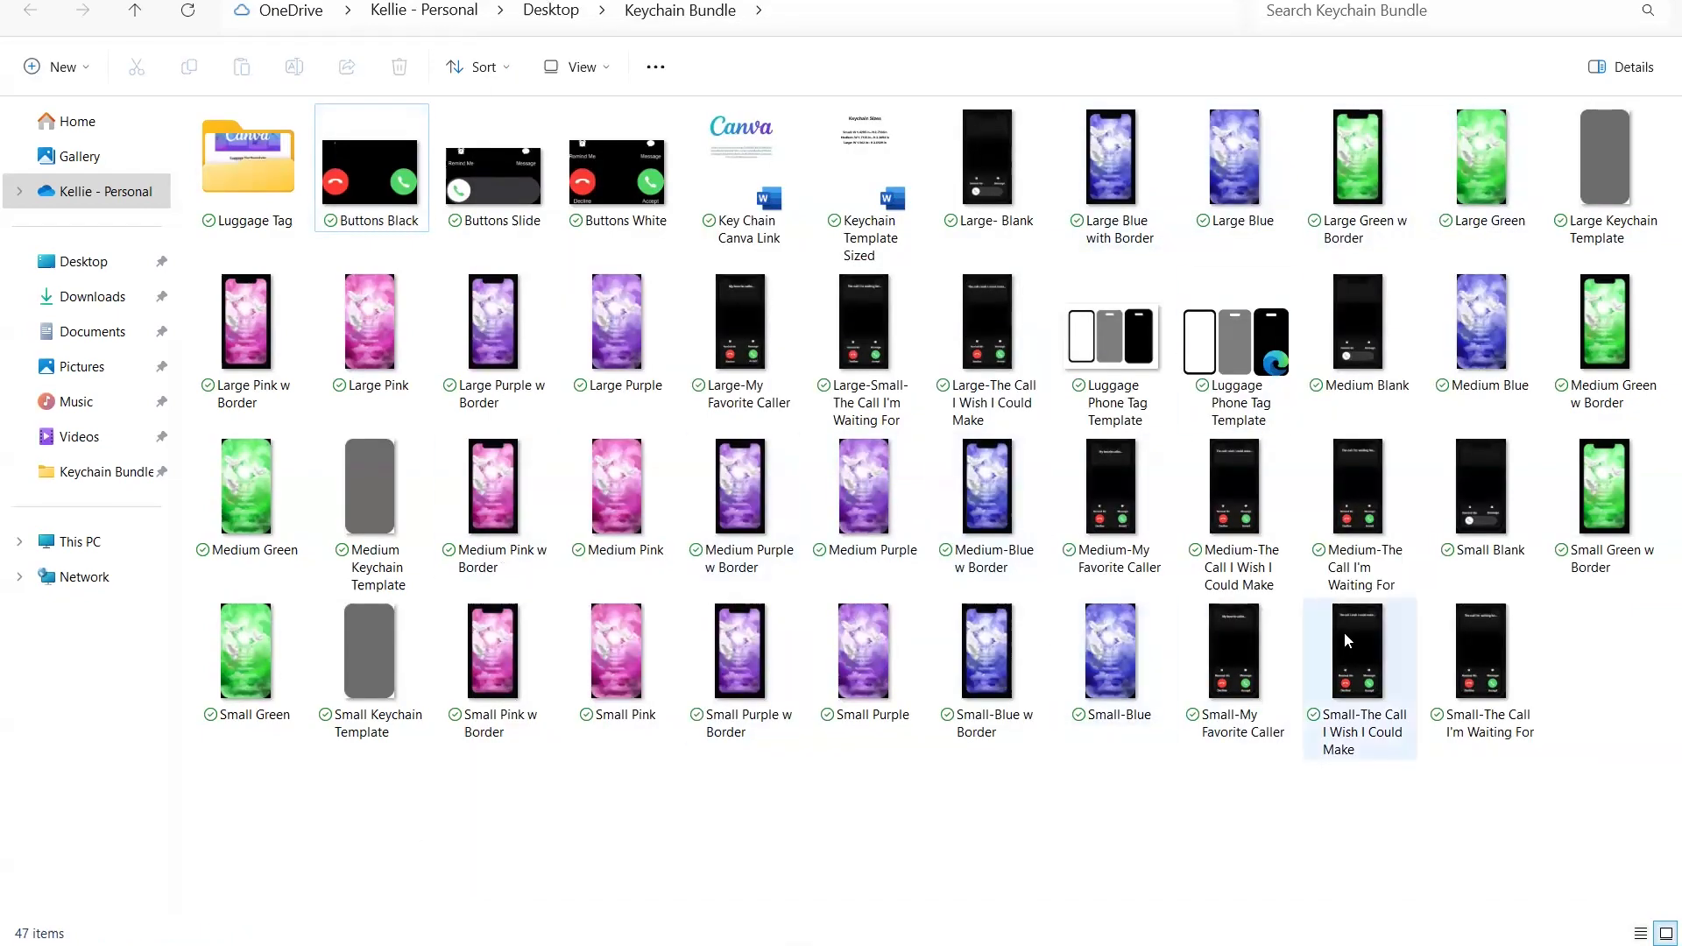
- View the Large-My Favorite Caller design again and put away the open image previews
{"action": "double_click", "coordinate": [759, 349]}
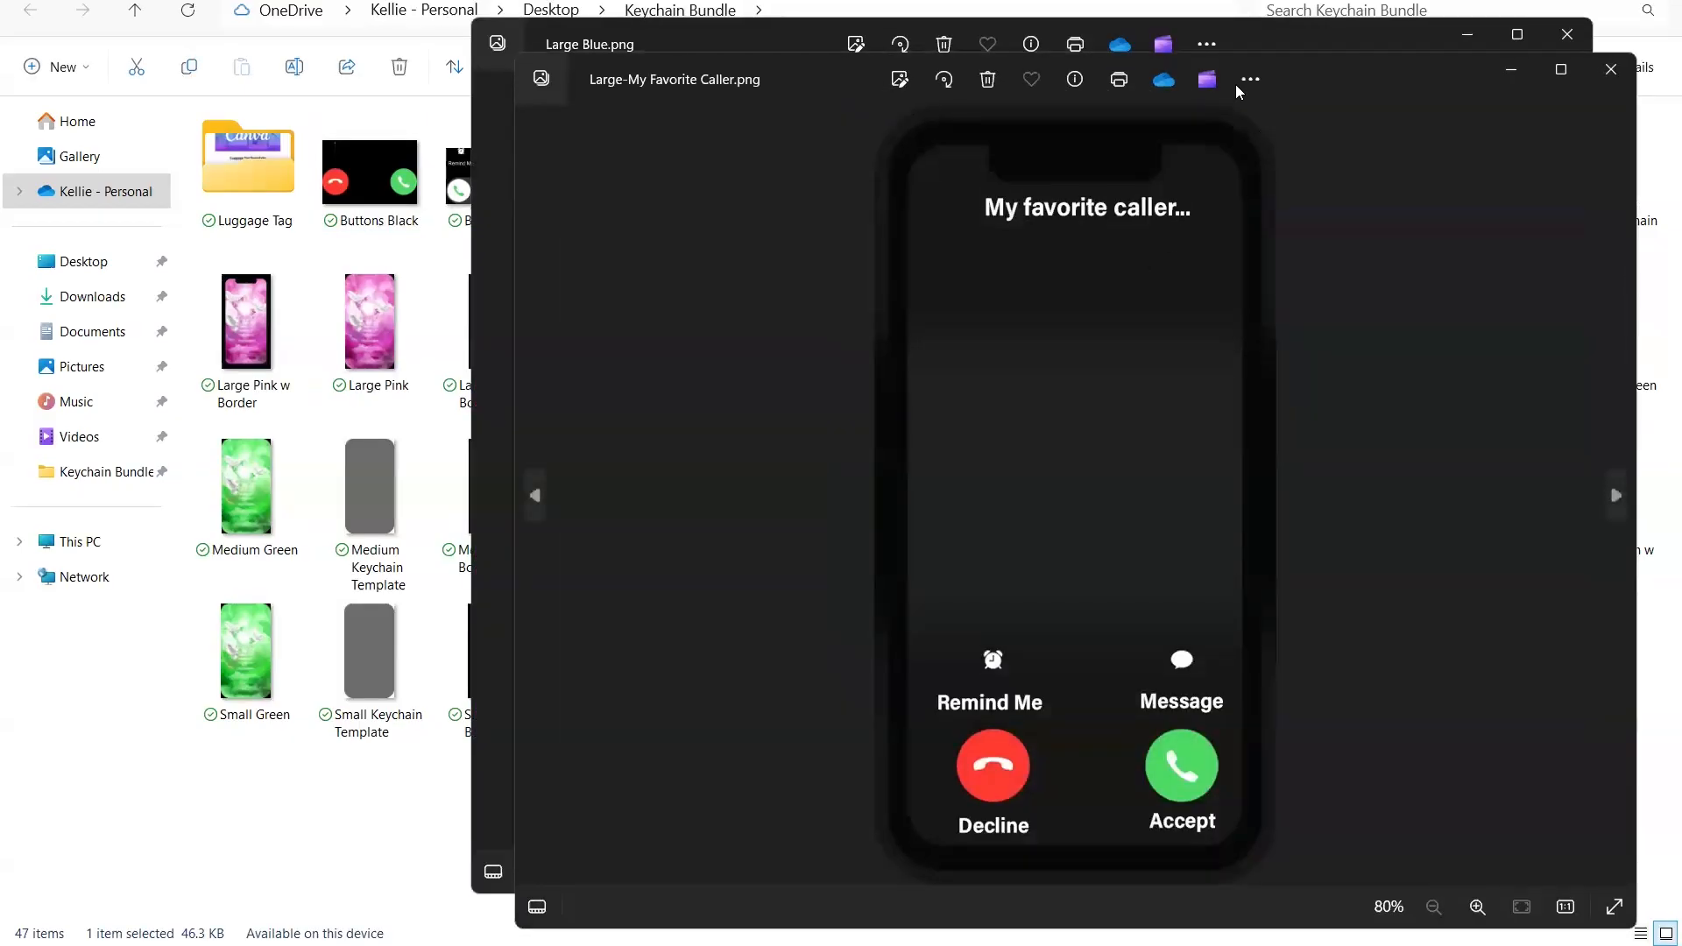
{"action": "left_click", "coordinate": [1511, 69]}
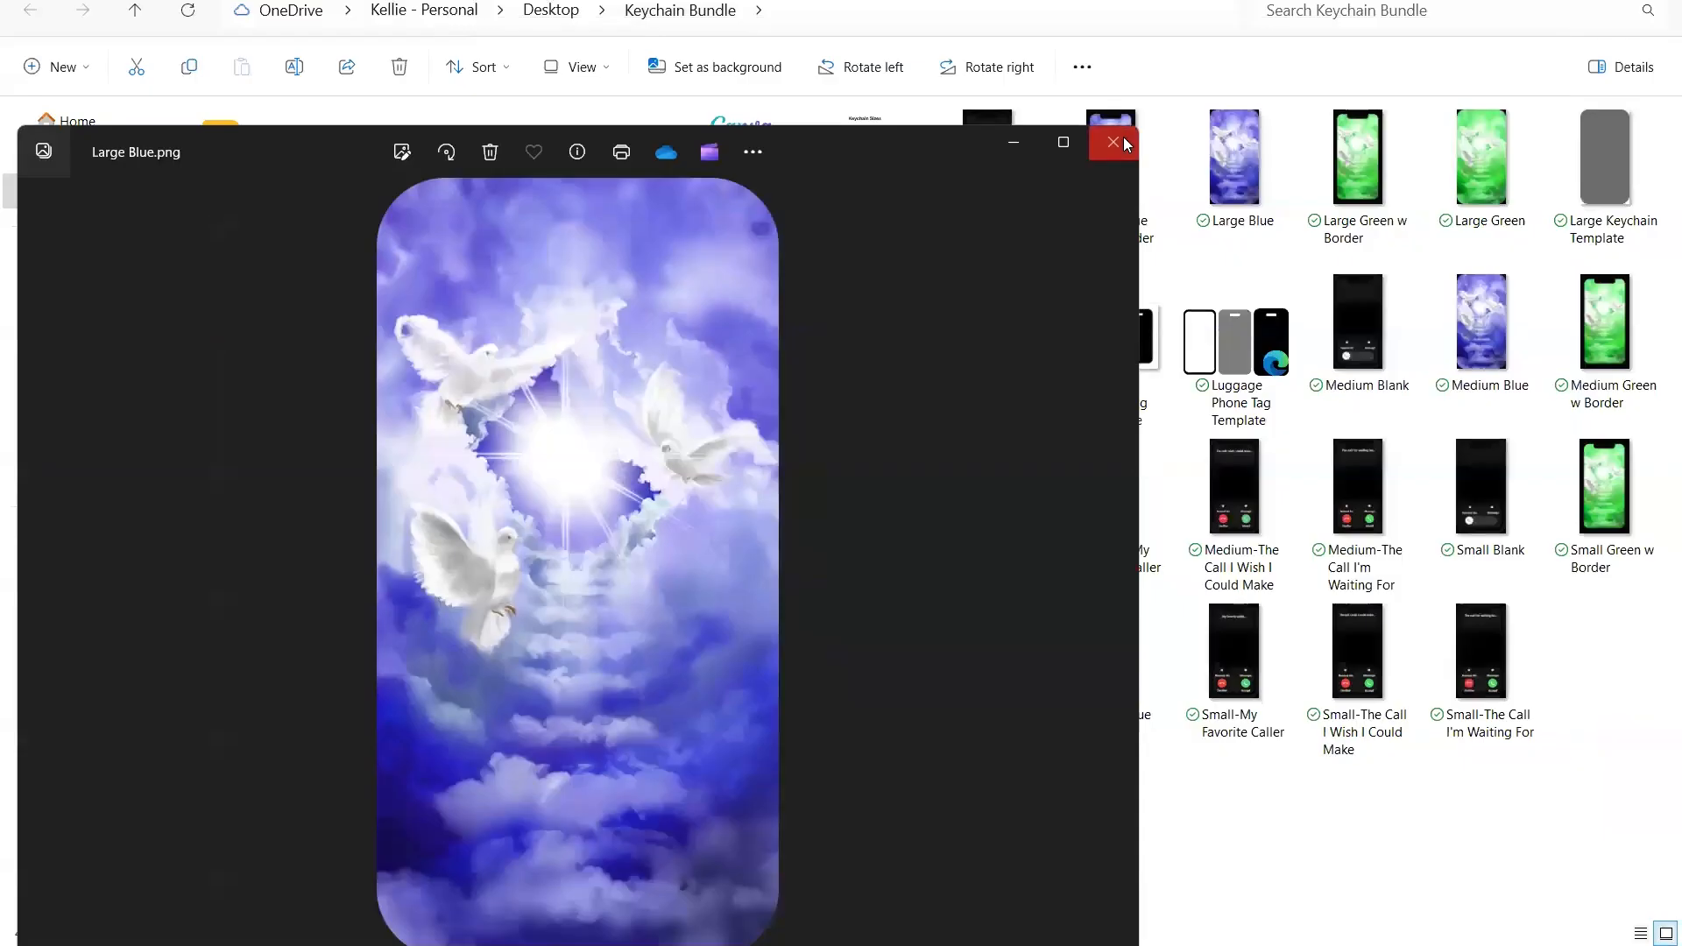
{"action": "left_click", "coordinate": [1123, 137]}
- Preview the large "The Call I'm Waiting For" and "The Call I Wish I Could Make" images, closing each one
{"action": "double_click", "coordinate": [852, 368]}
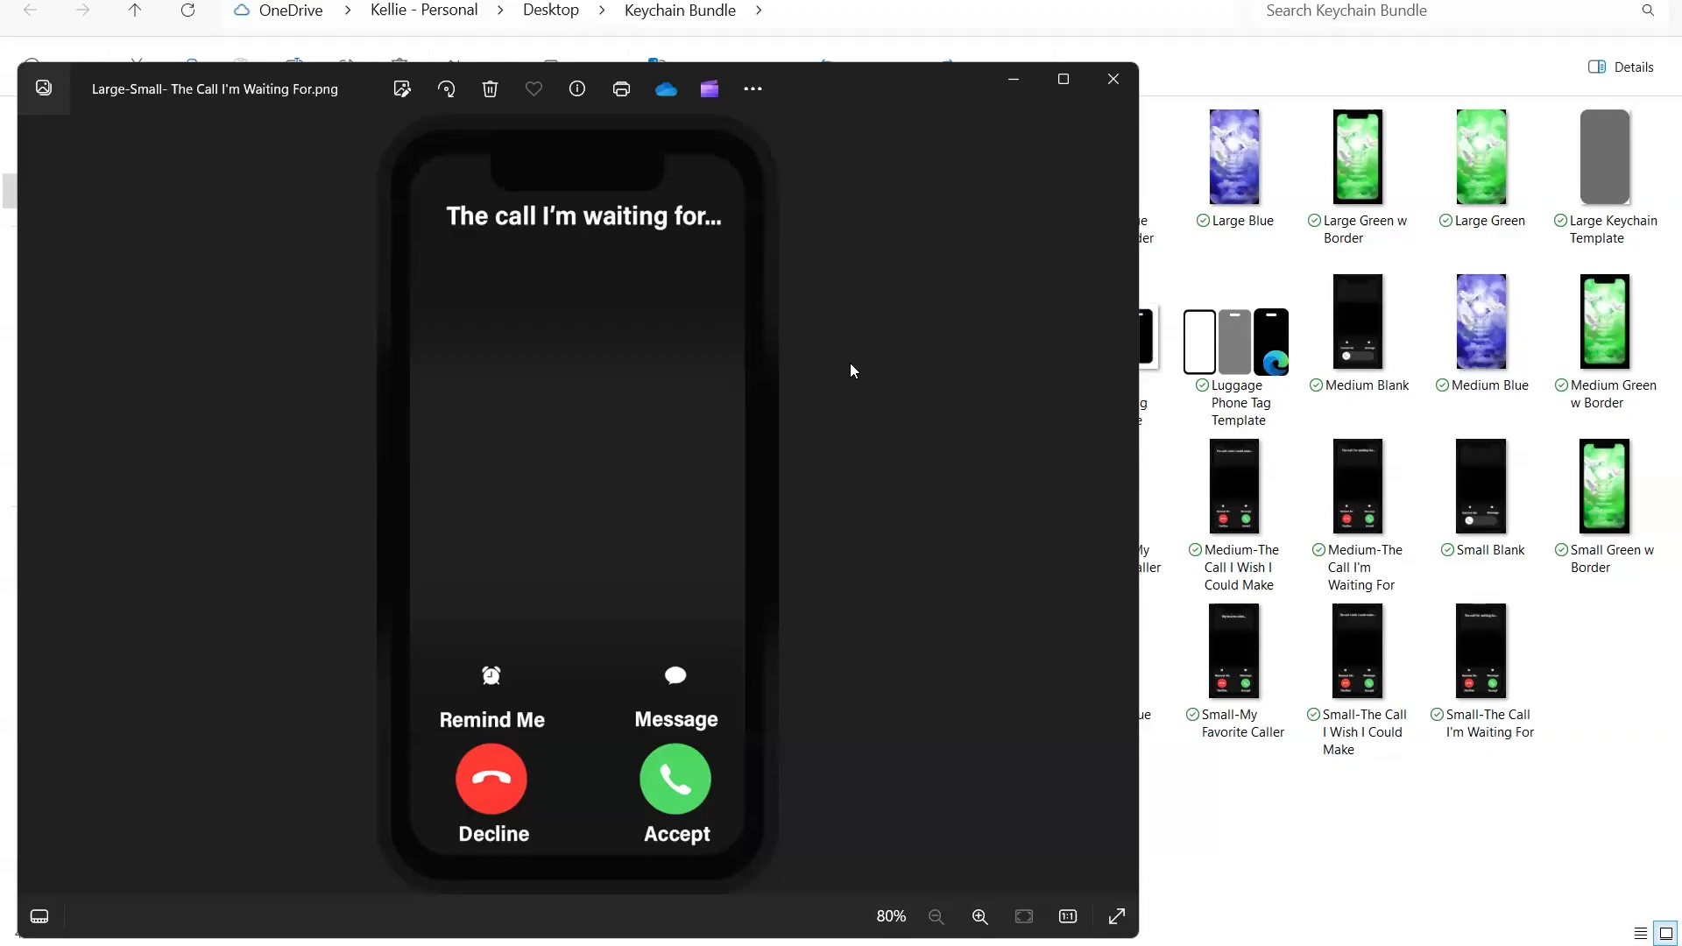
{"action": "left_click", "coordinate": [1114, 78]}
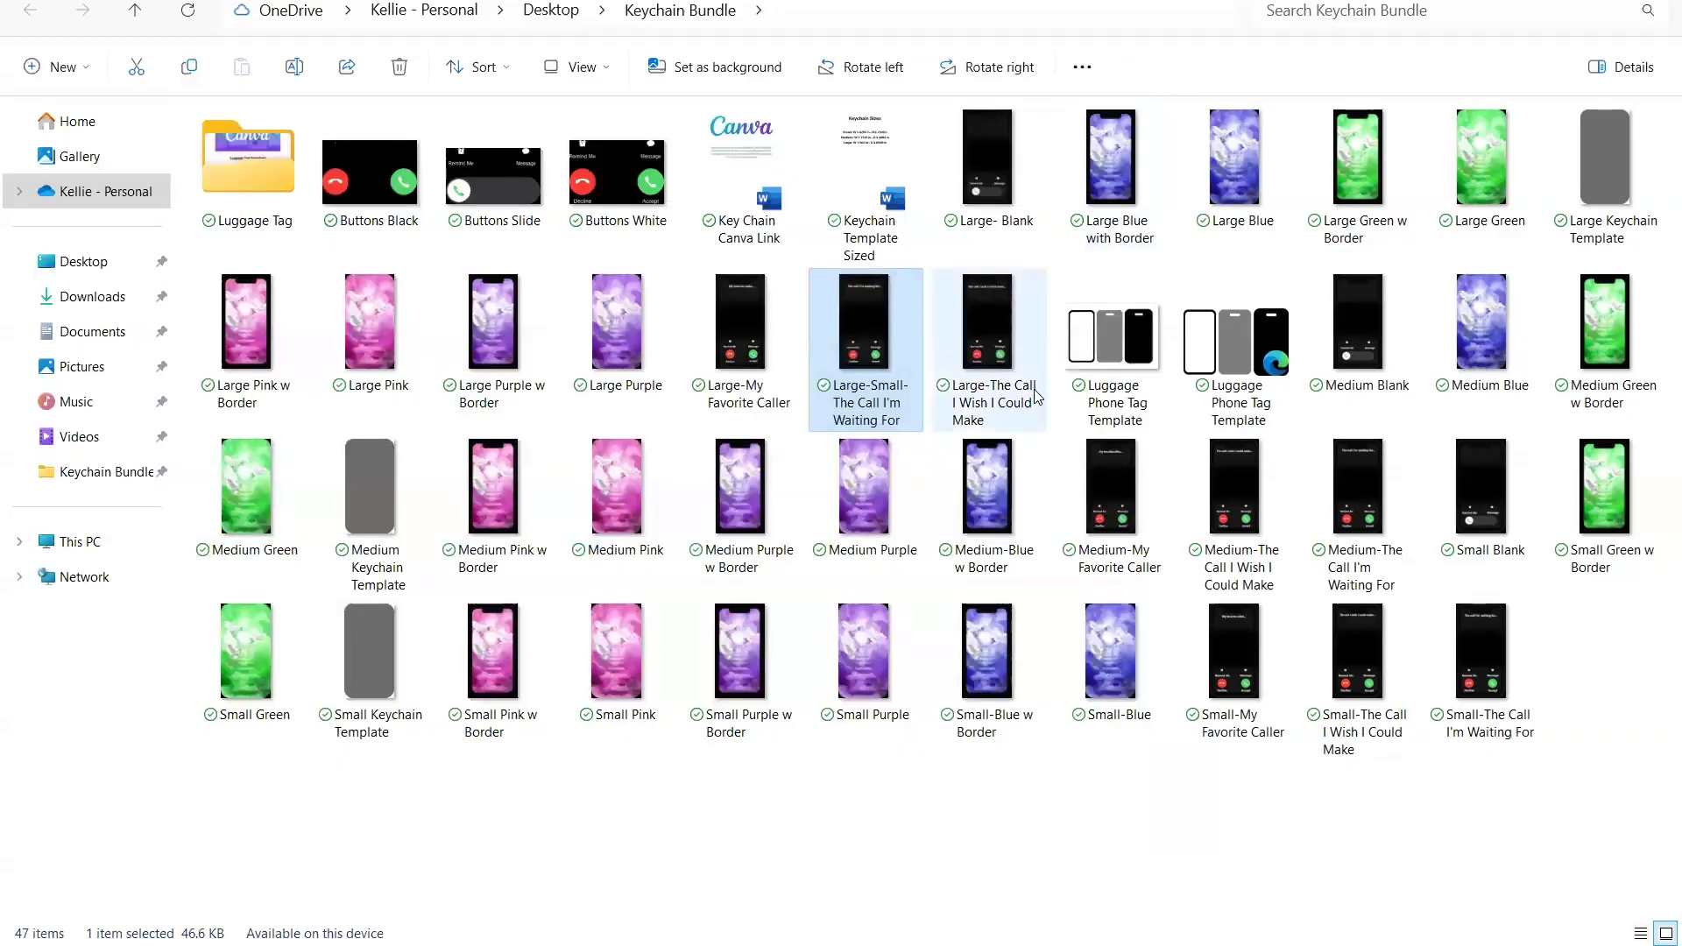
{"action": "double_click", "coordinate": [990, 333]}
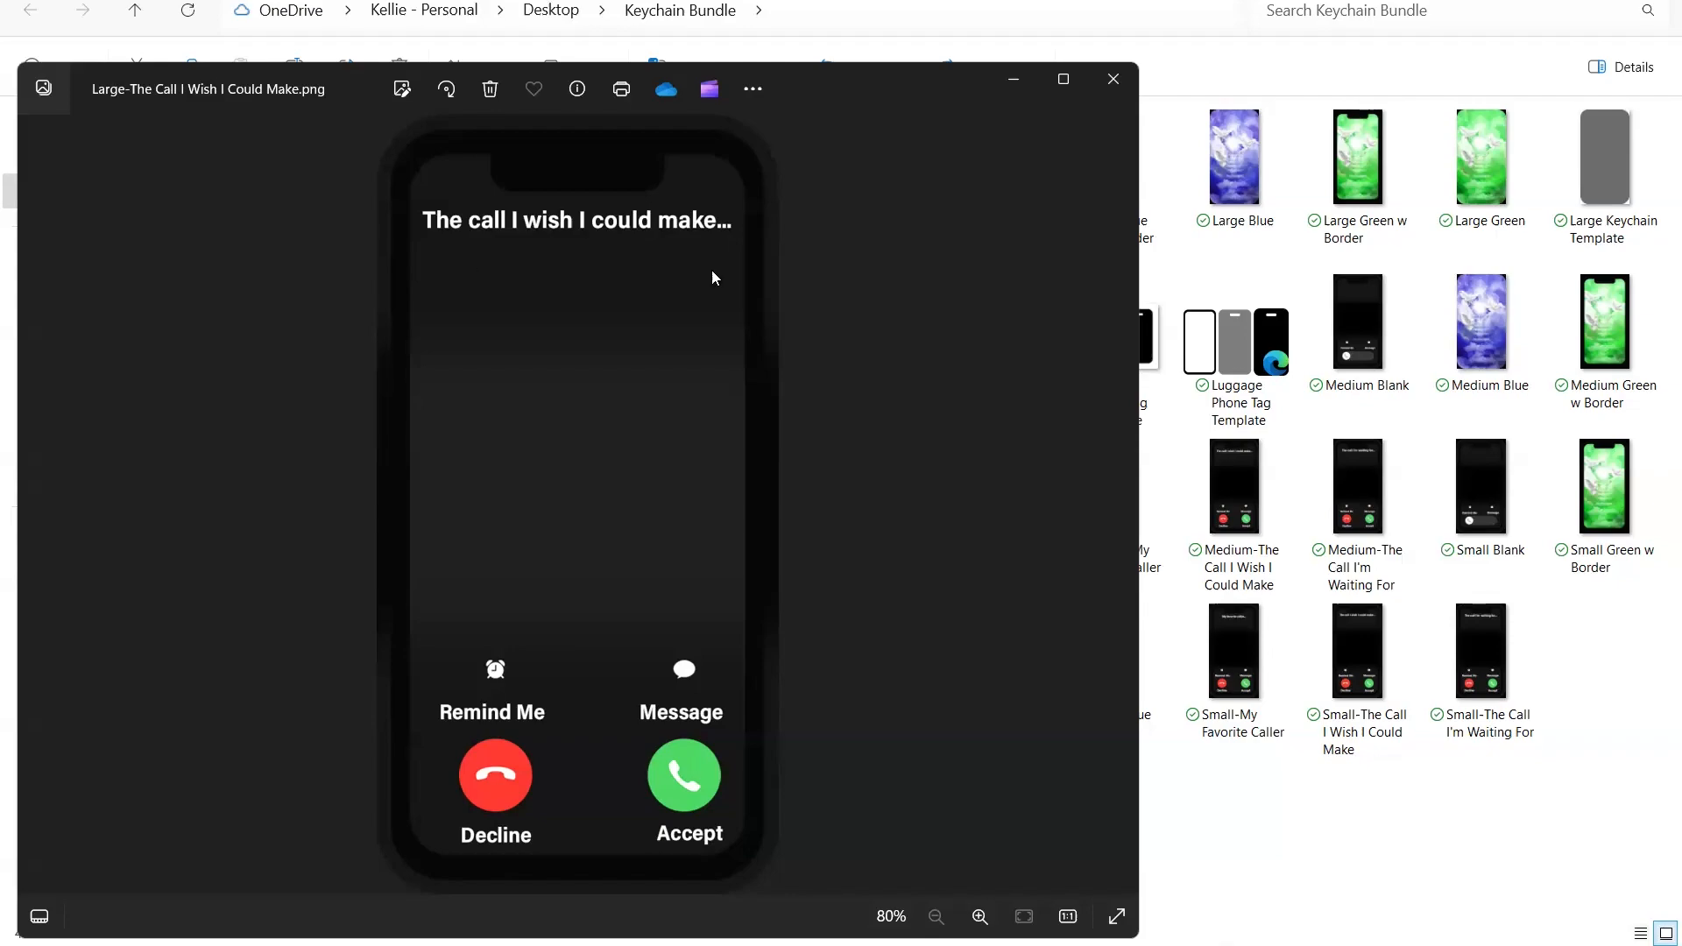
{"action": "left_click", "coordinate": [1114, 80]}
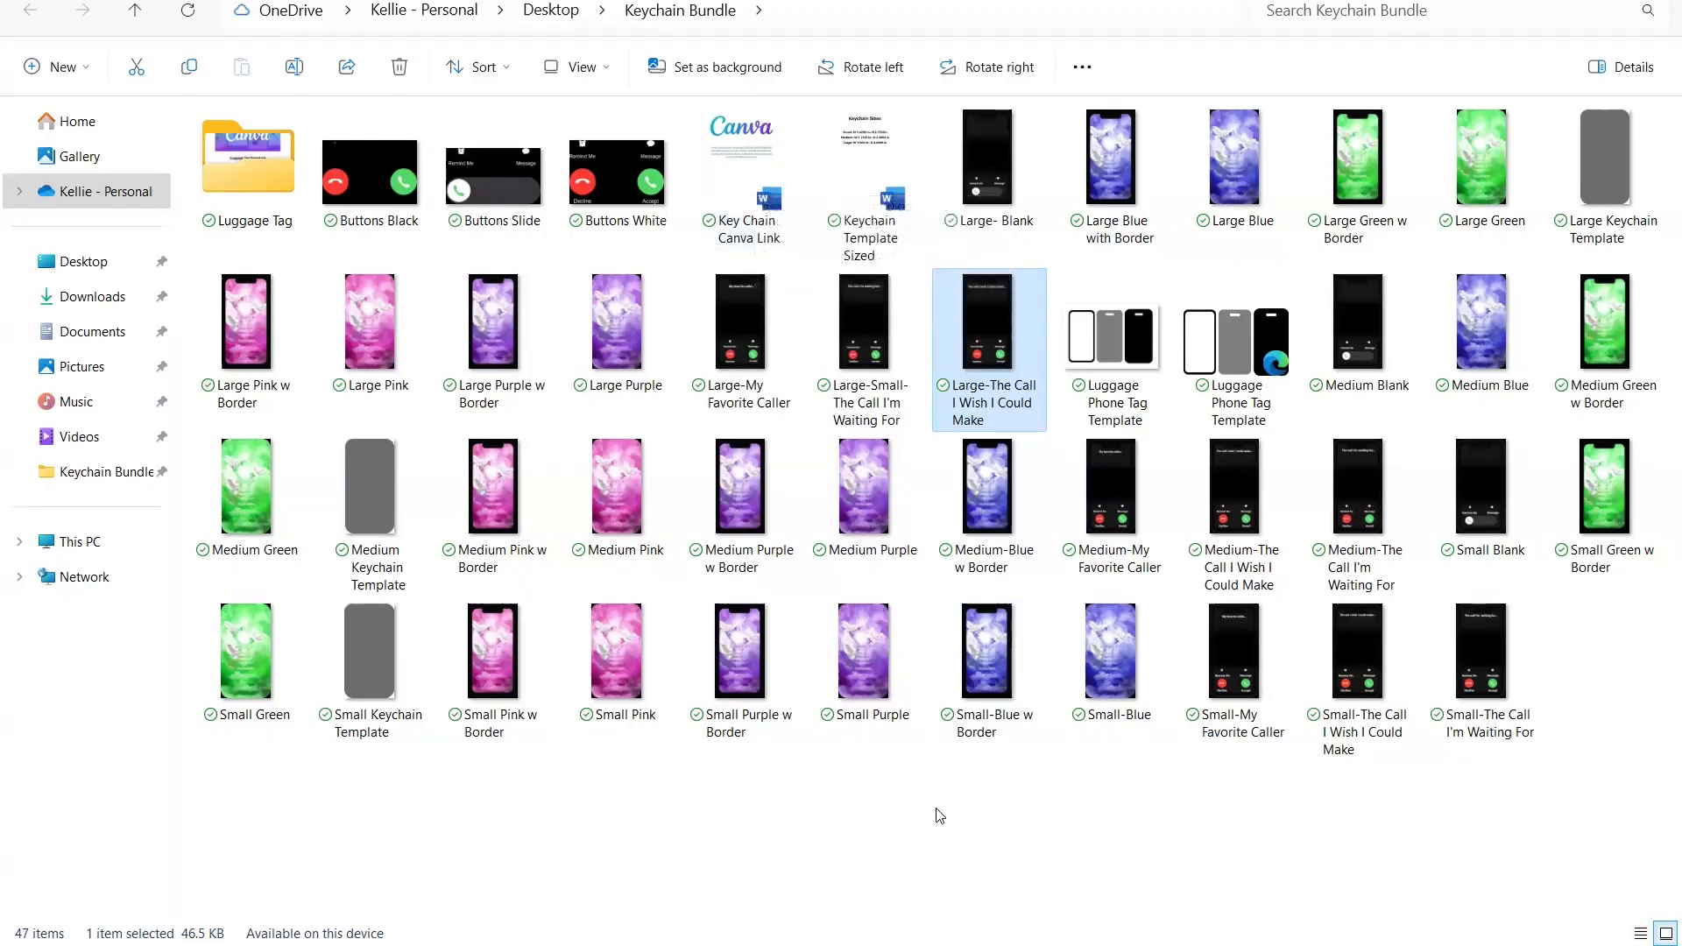
- Open the Key Chain Canva Link document in Word and copy the Canva template link
{"action": "left_click", "coordinate": [759, 154]}
{"action": "double_click", "coordinate": [759, 153]}
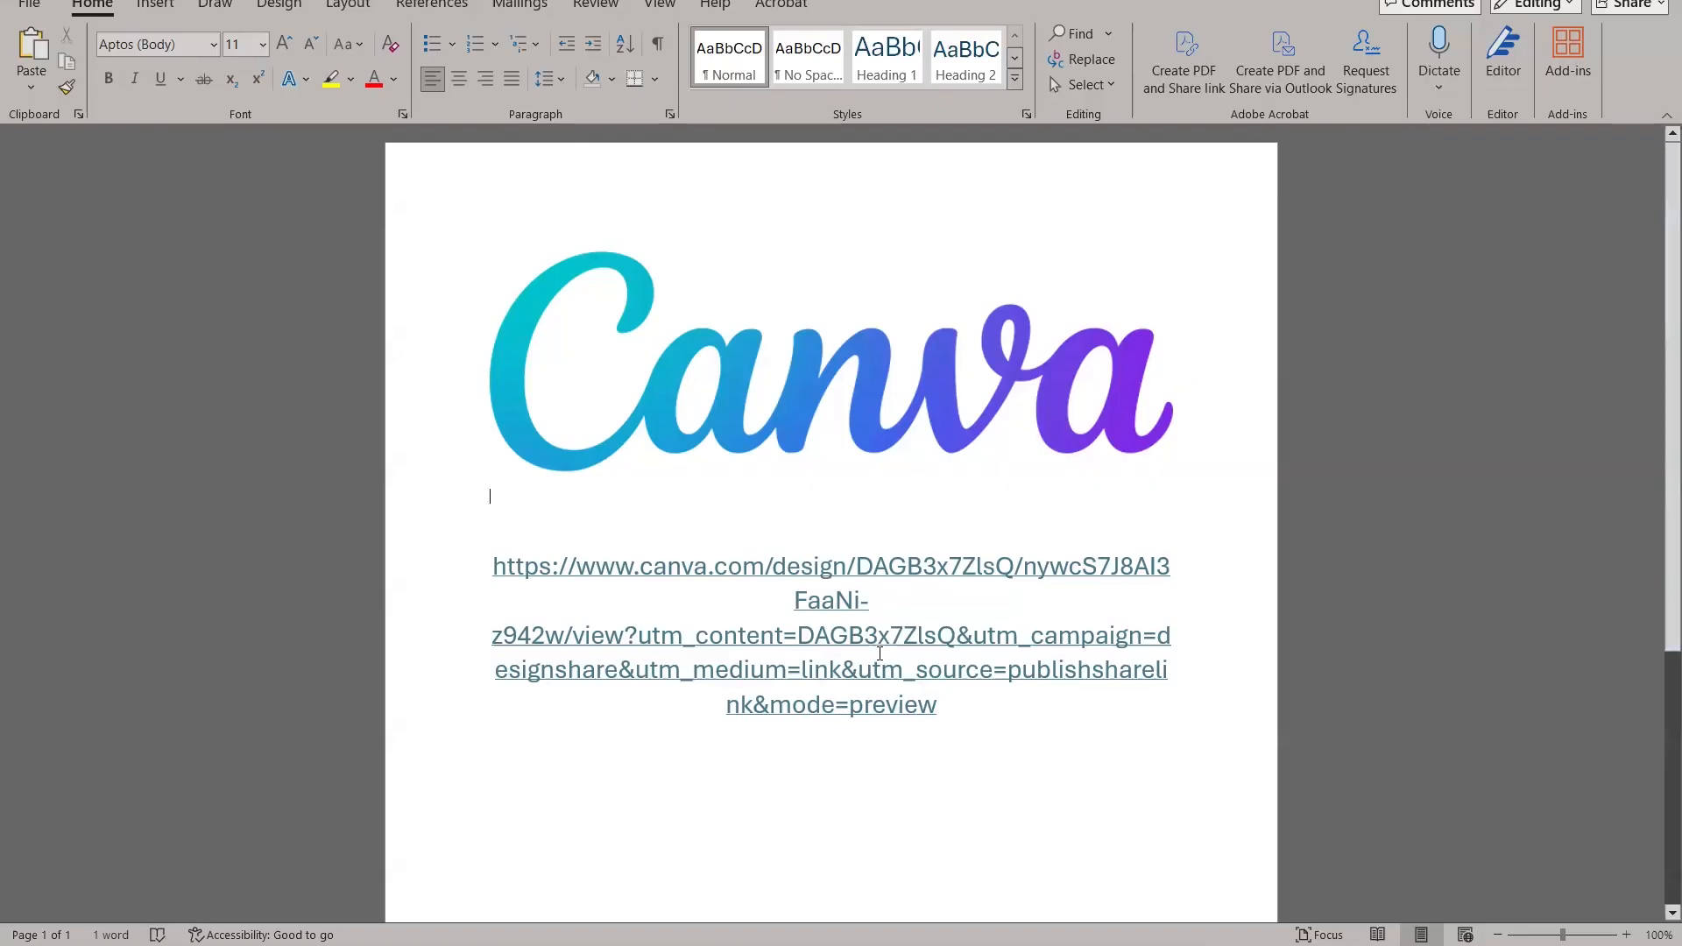
{"action": "left_click_drag", "start_coordinate": [961, 716], "coordinate": [455, 544]}
{"action": "right_click", "coordinate": [652, 648]}
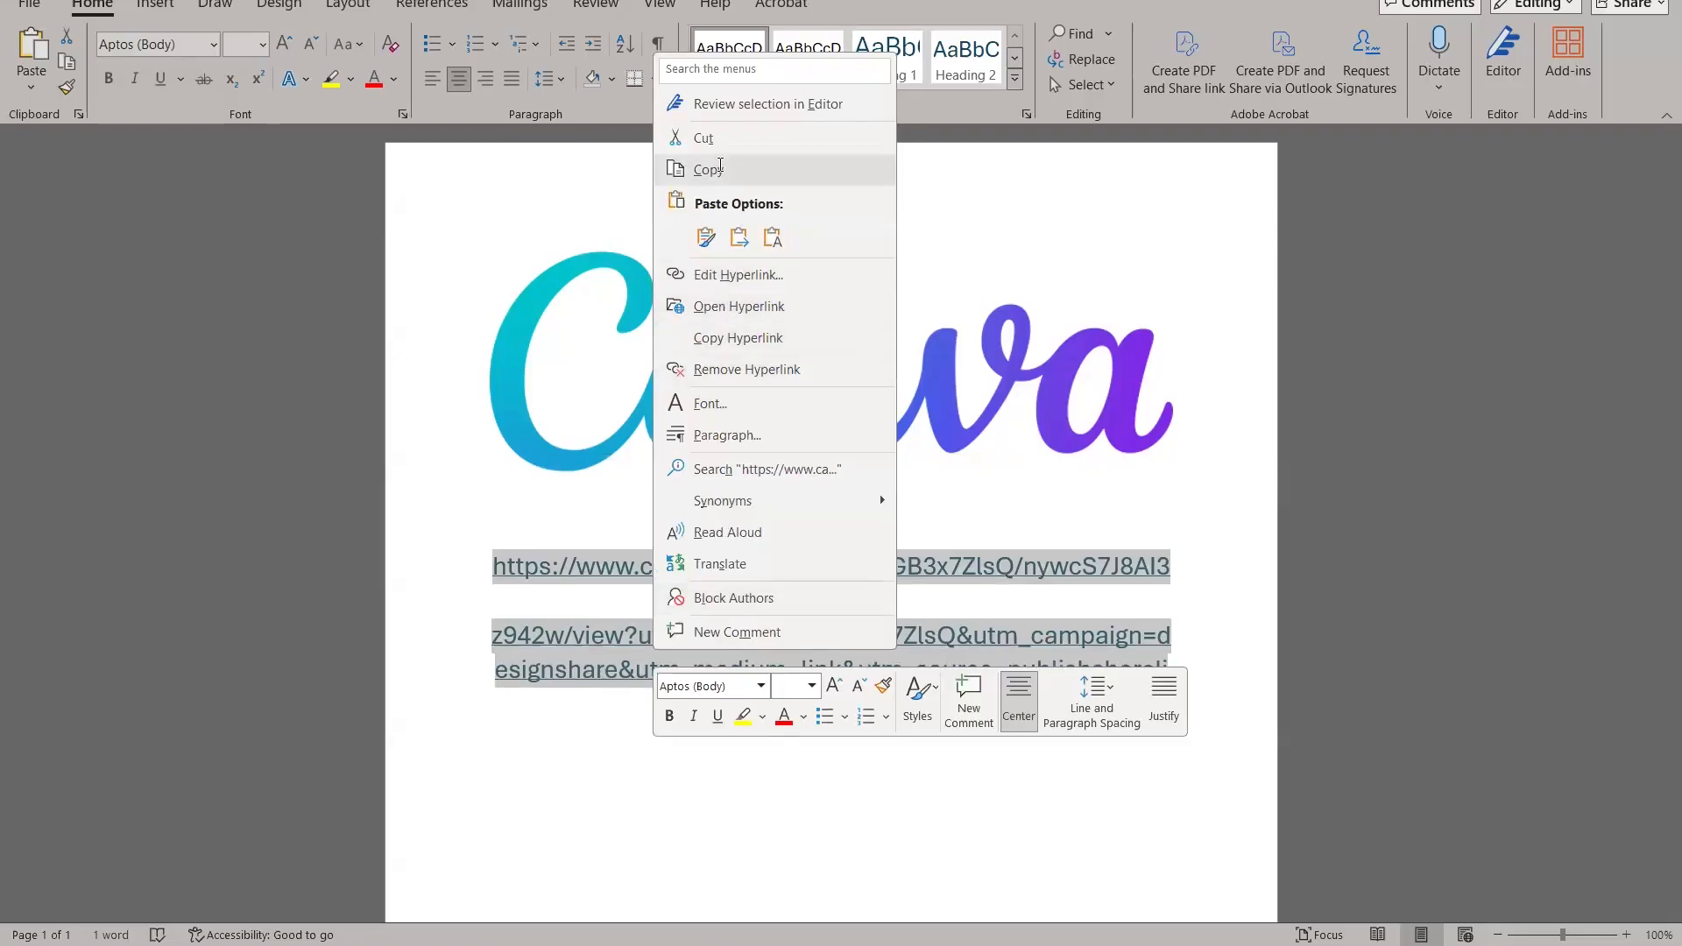
{"action": "left_click", "coordinate": [717, 169]}
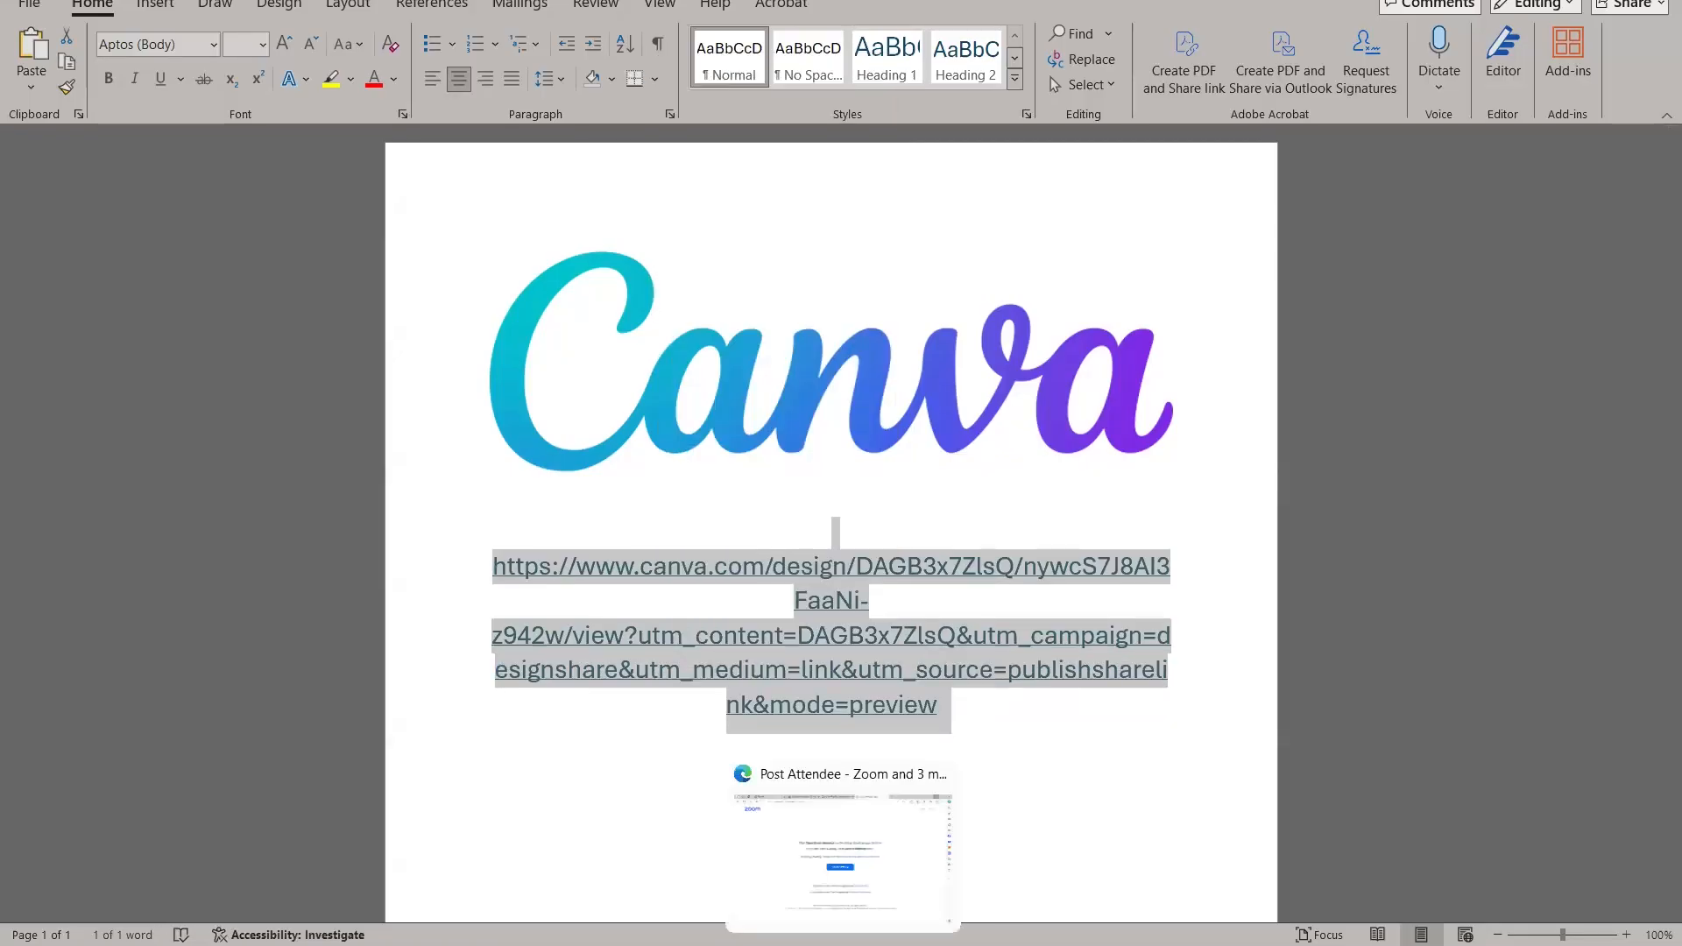
- Switch to the Edge browser and open the copied Canva template link in place of the Zoom page
{"action": "left_click", "coordinate": [843, 944]}
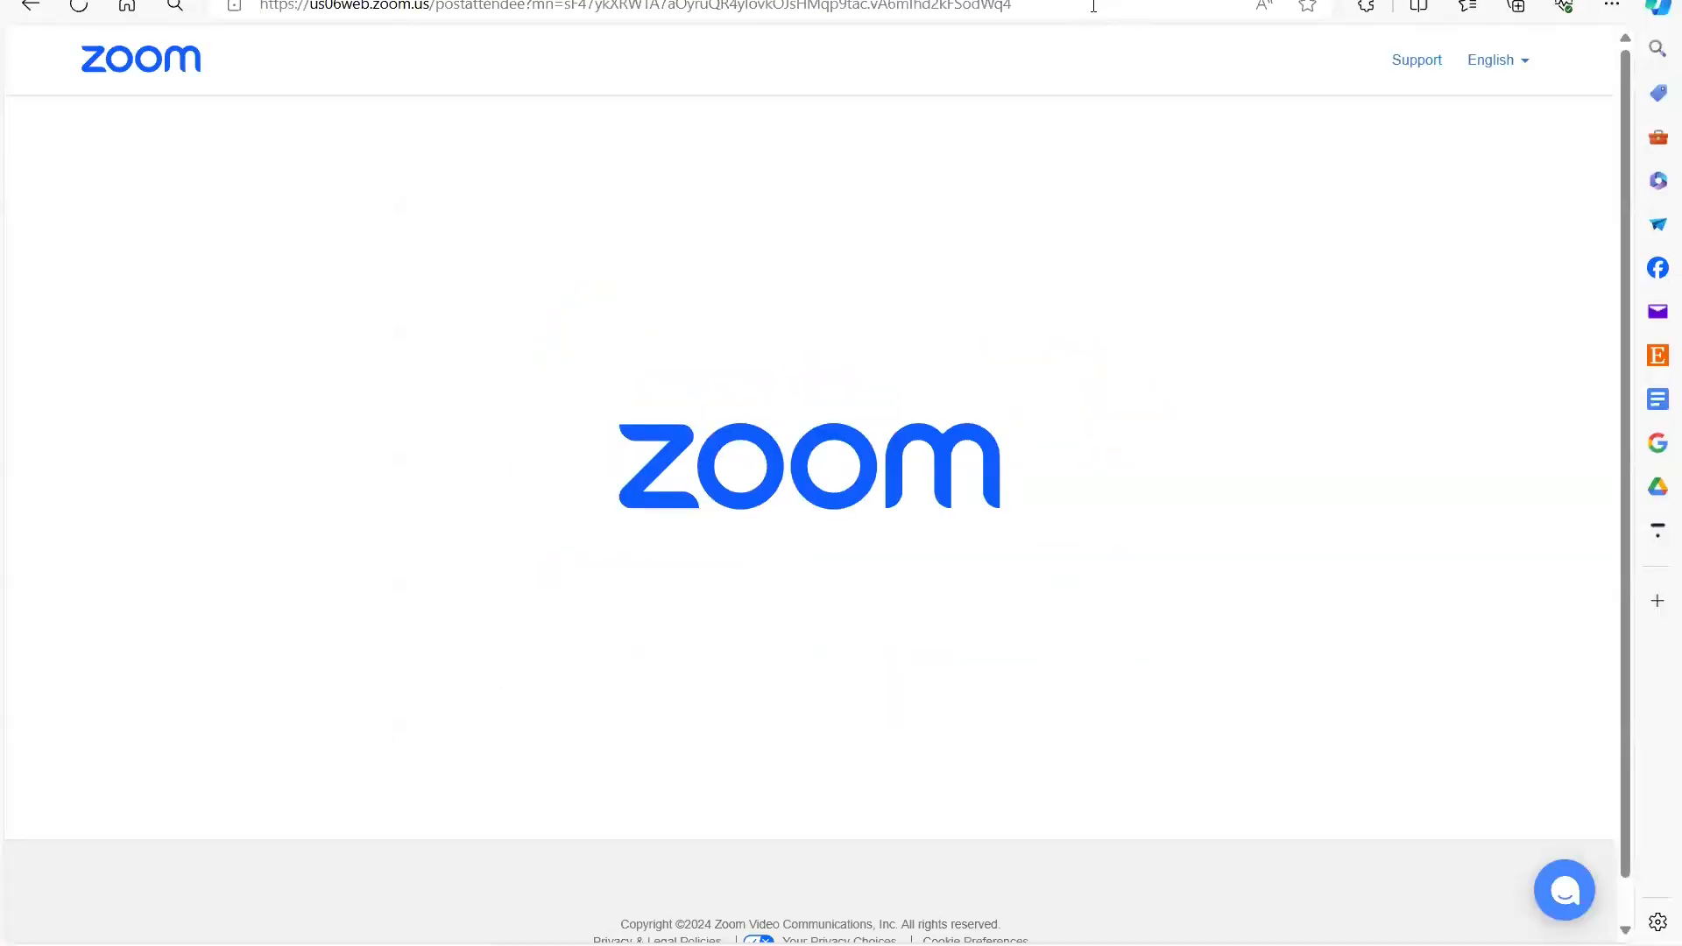
{"action": "left_click", "coordinate": [1093, 6]}
{"action": "right_click", "coordinate": [1077, 37]}
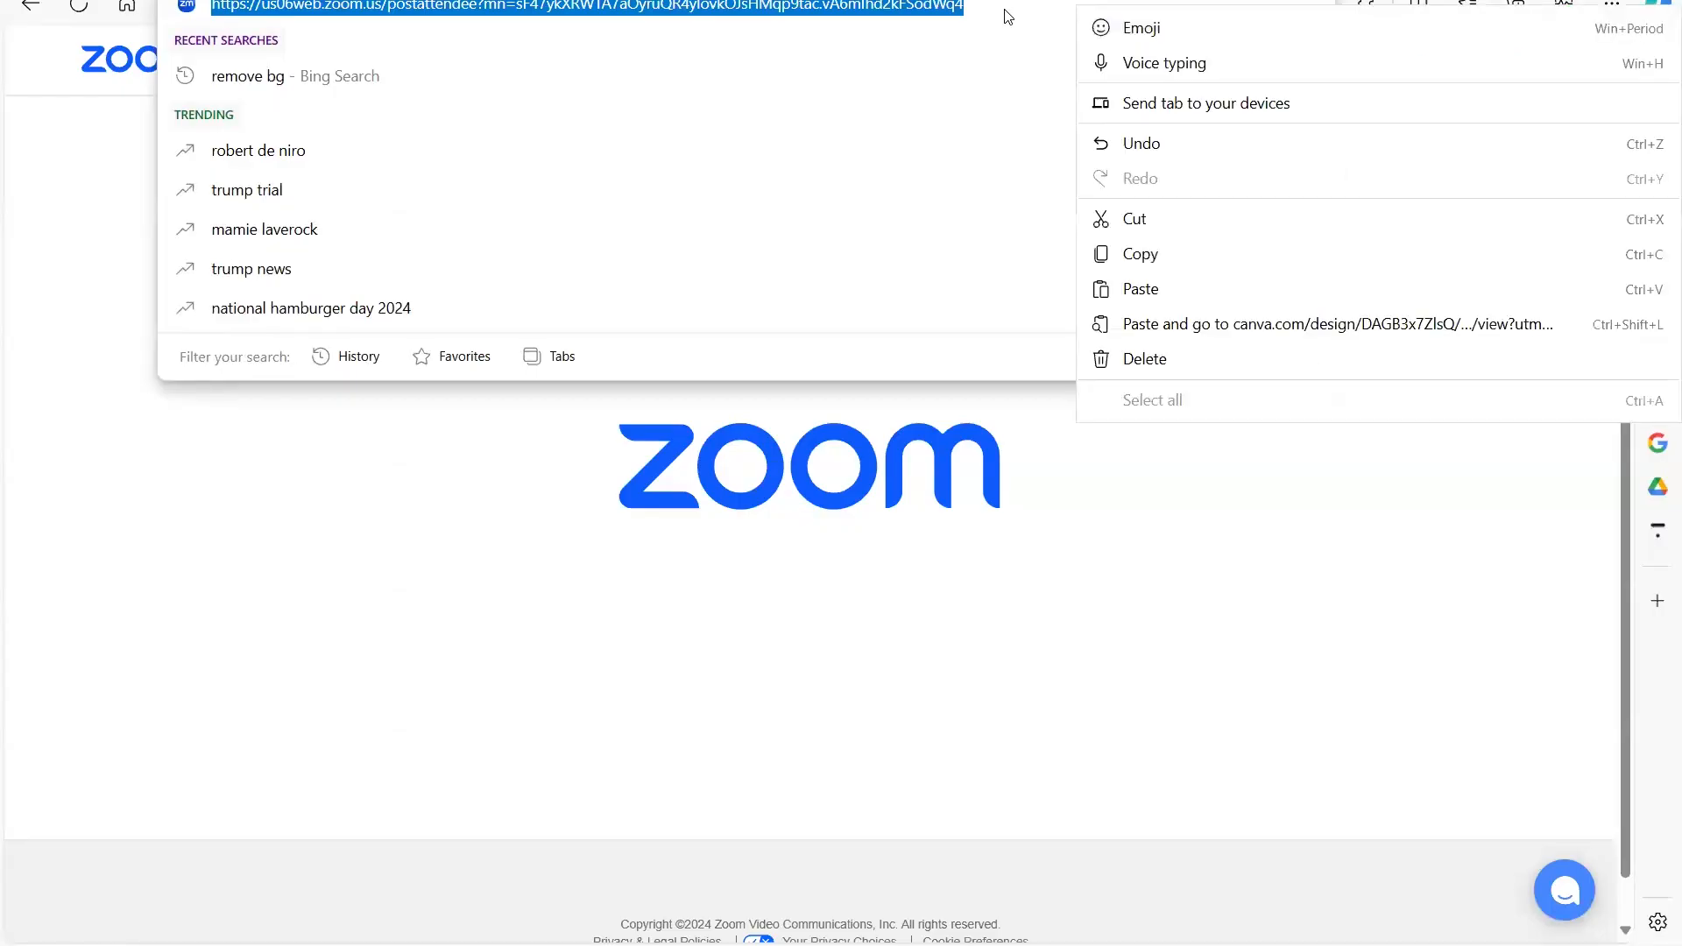
{"action": "left_click", "coordinate": [1139, 288]}
{"action": "key", "text": "Return"}
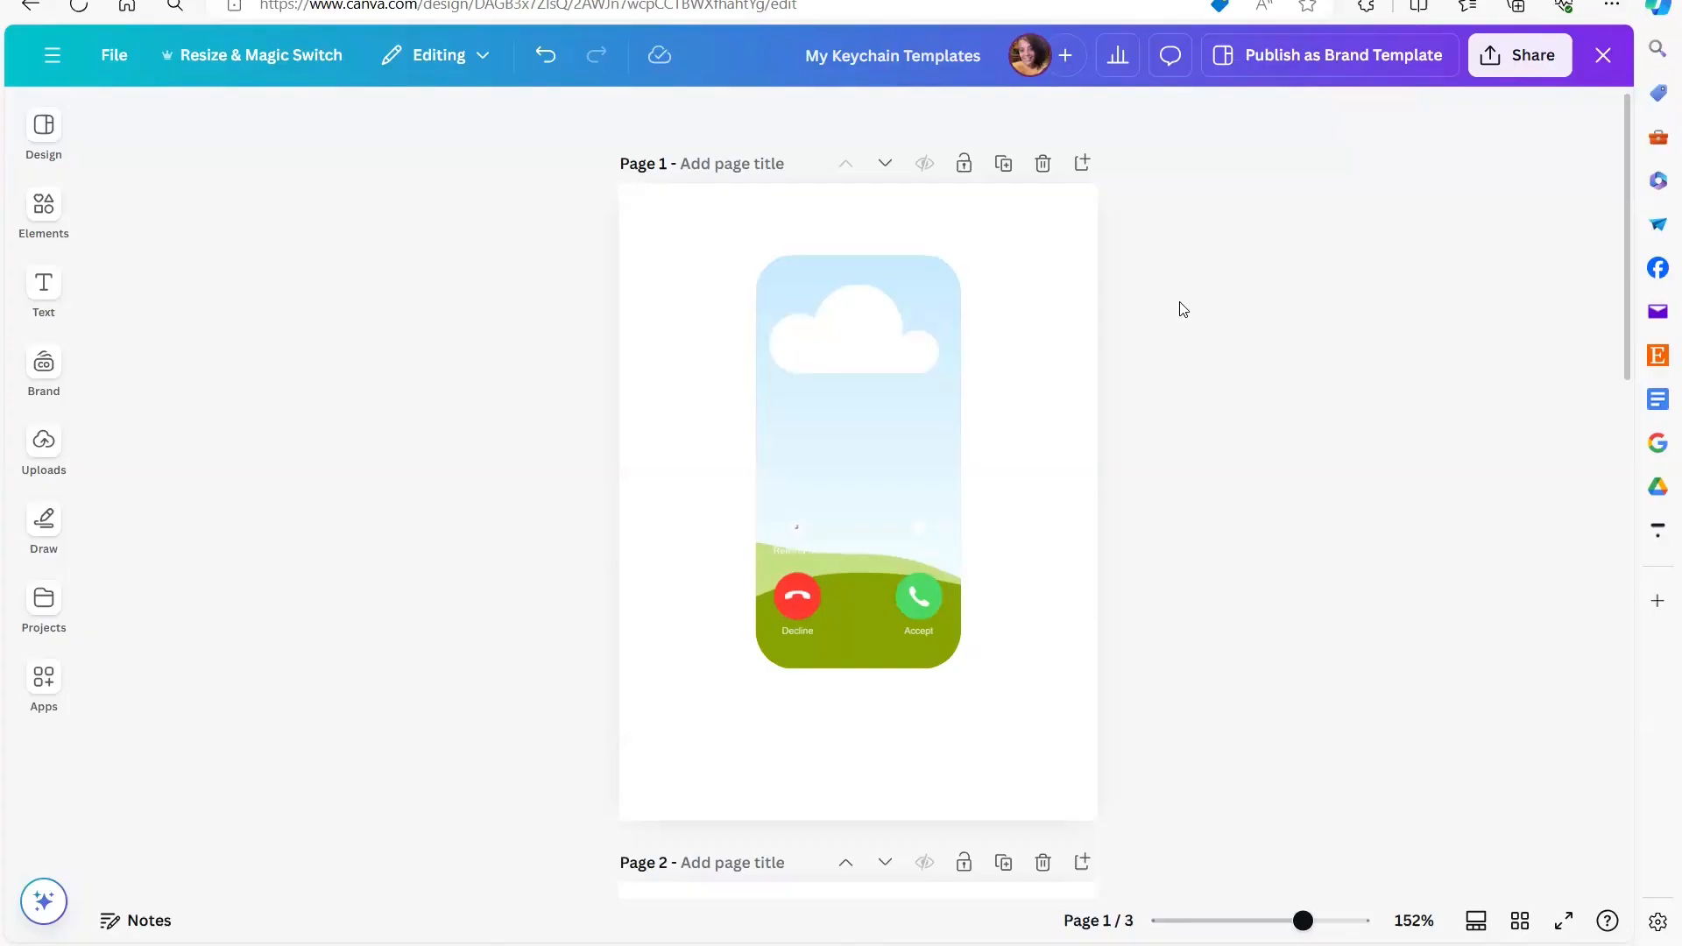
- Examine the keychain templates on all three pages of the My Keychain Templates design
{"action": "scroll", "coordinate": [1183, 310], "scroll_direction": "down", "scroll_amount": 1}
{"action": "scroll", "coordinate": [1182, 309], "scroll_direction": "up", "scroll_amount": 1}
{"action": "scroll", "coordinate": [1182, 309], "scroll_direction": "down", "scroll_amount": 2}
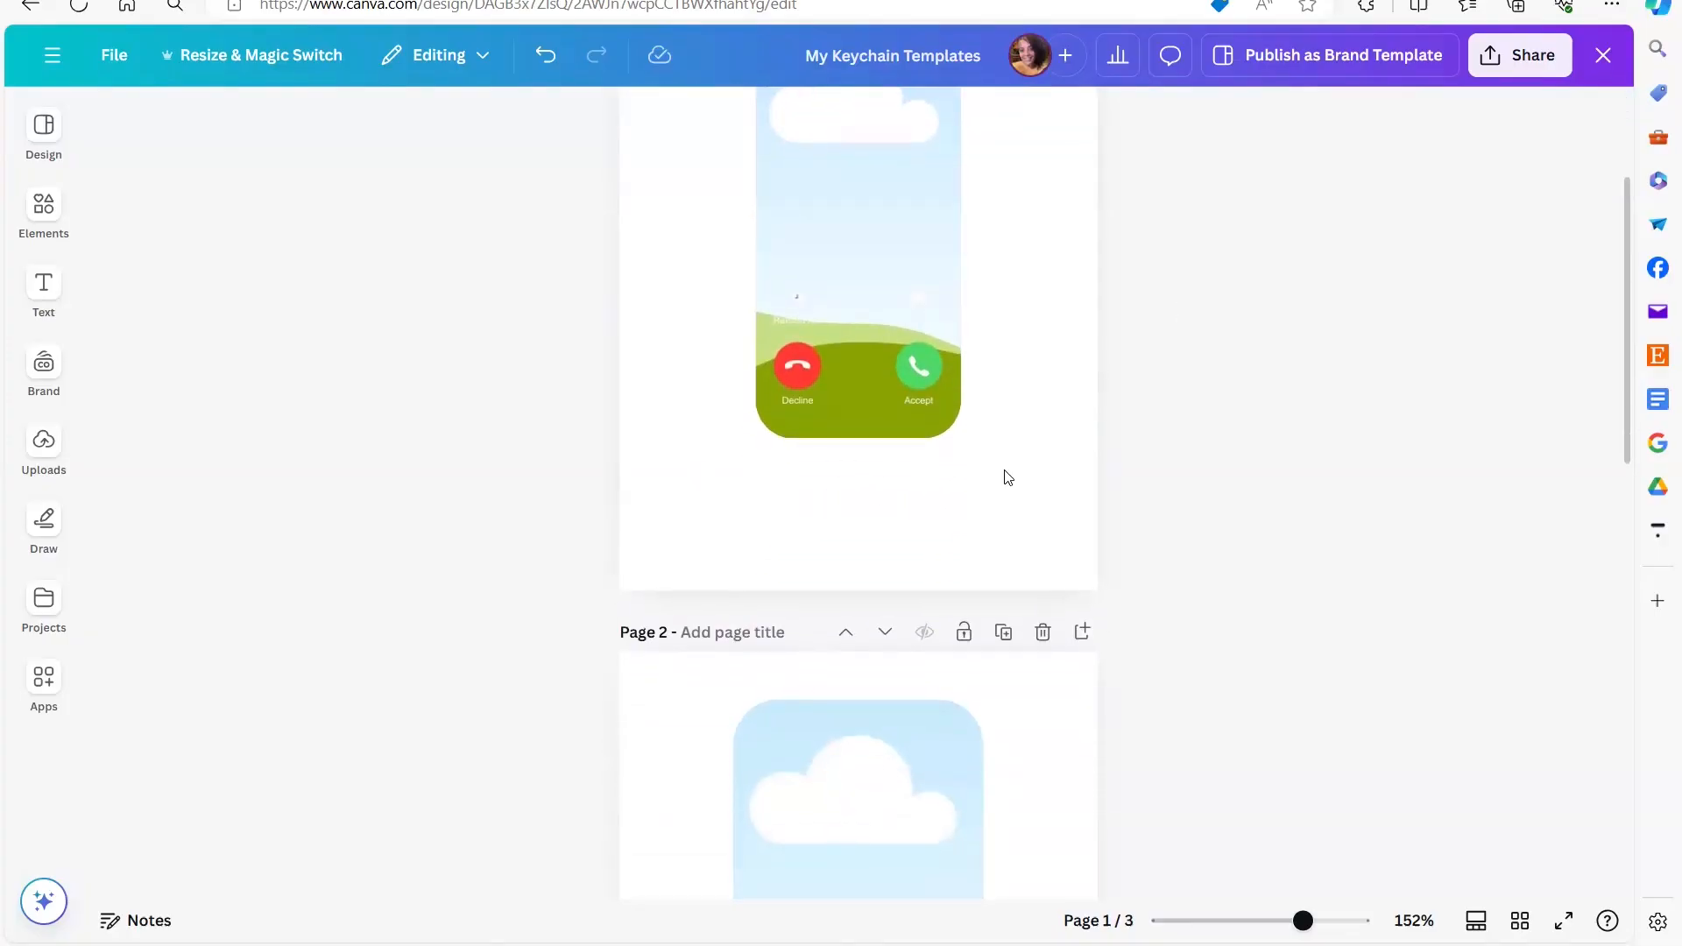
{"action": "scroll", "coordinate": [882, 608], "scroll_direction": "down", "scroll_amount": 5}
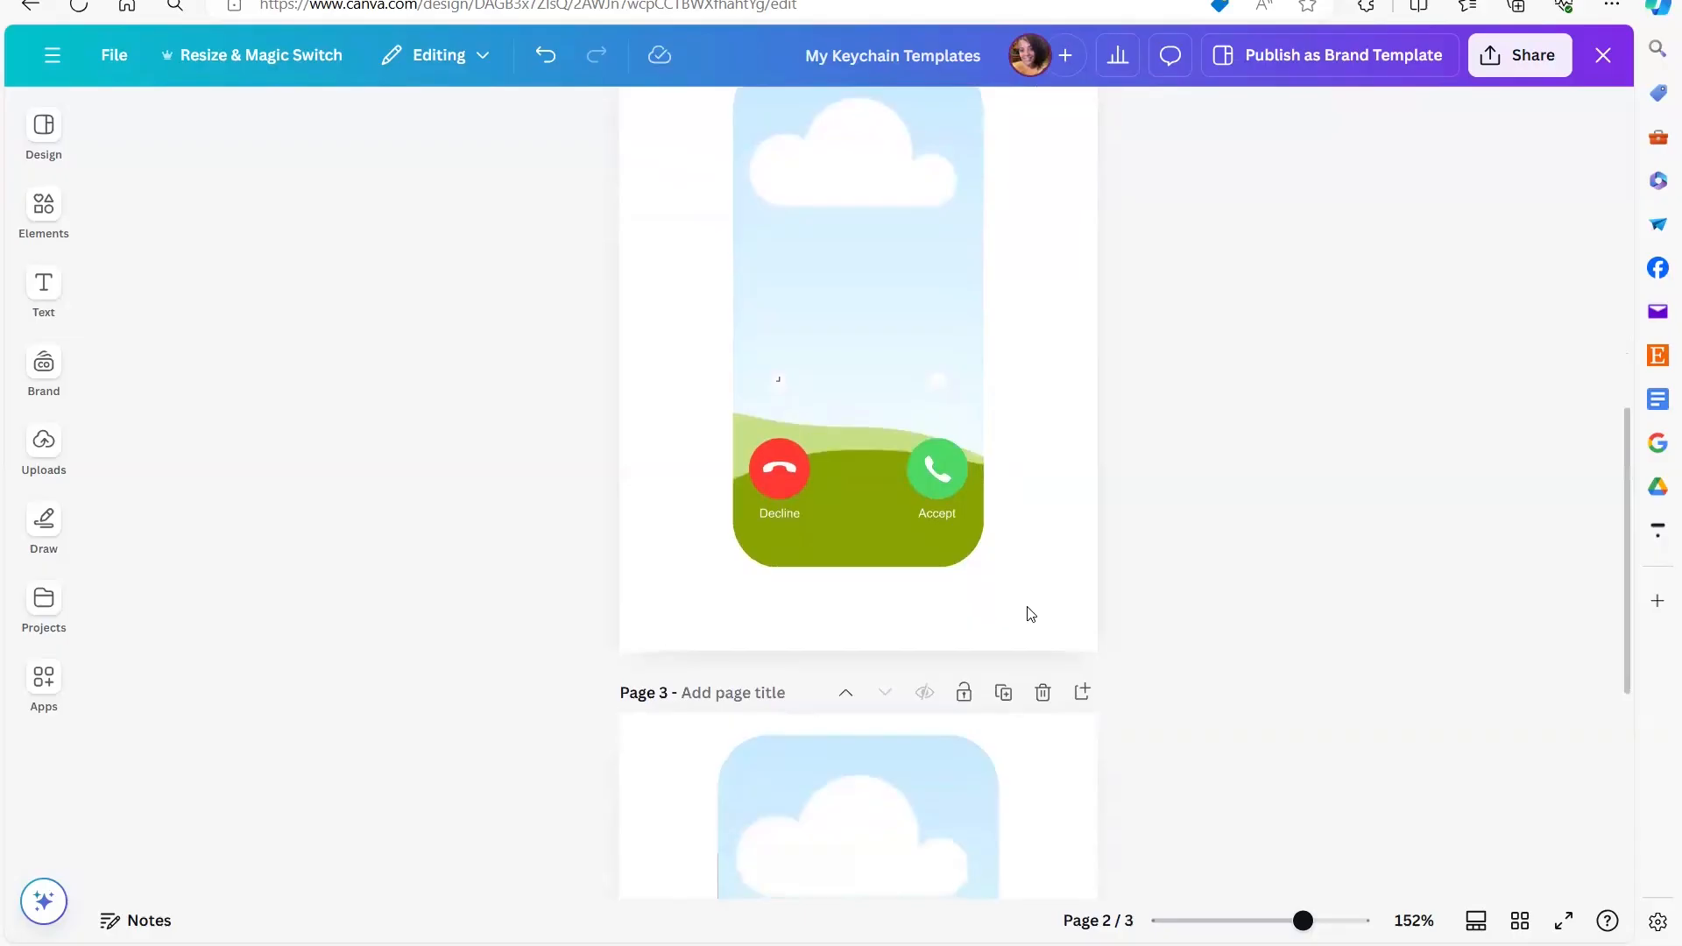
{"action": "scroll", "coordinate": [1026, 613], "scroll_direction": "down", "scroll_amount": 5}
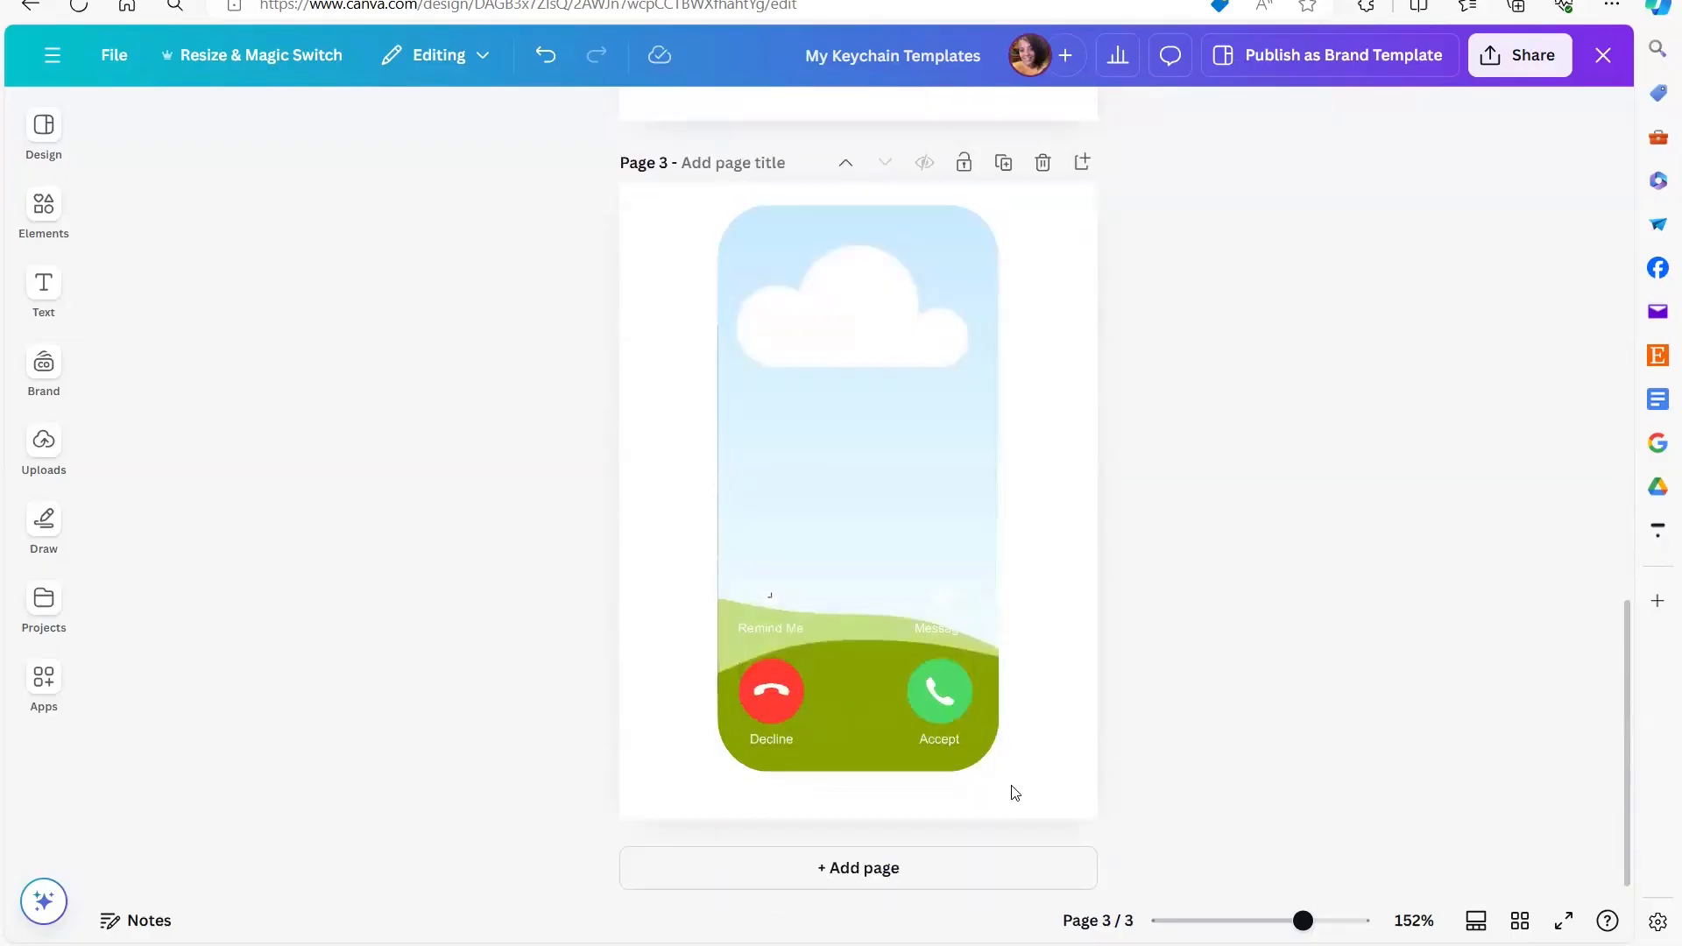
{"action": "scroll", "coordinate": [1153, 564], "scroll_direction": "up", "scroll_amount": 5}
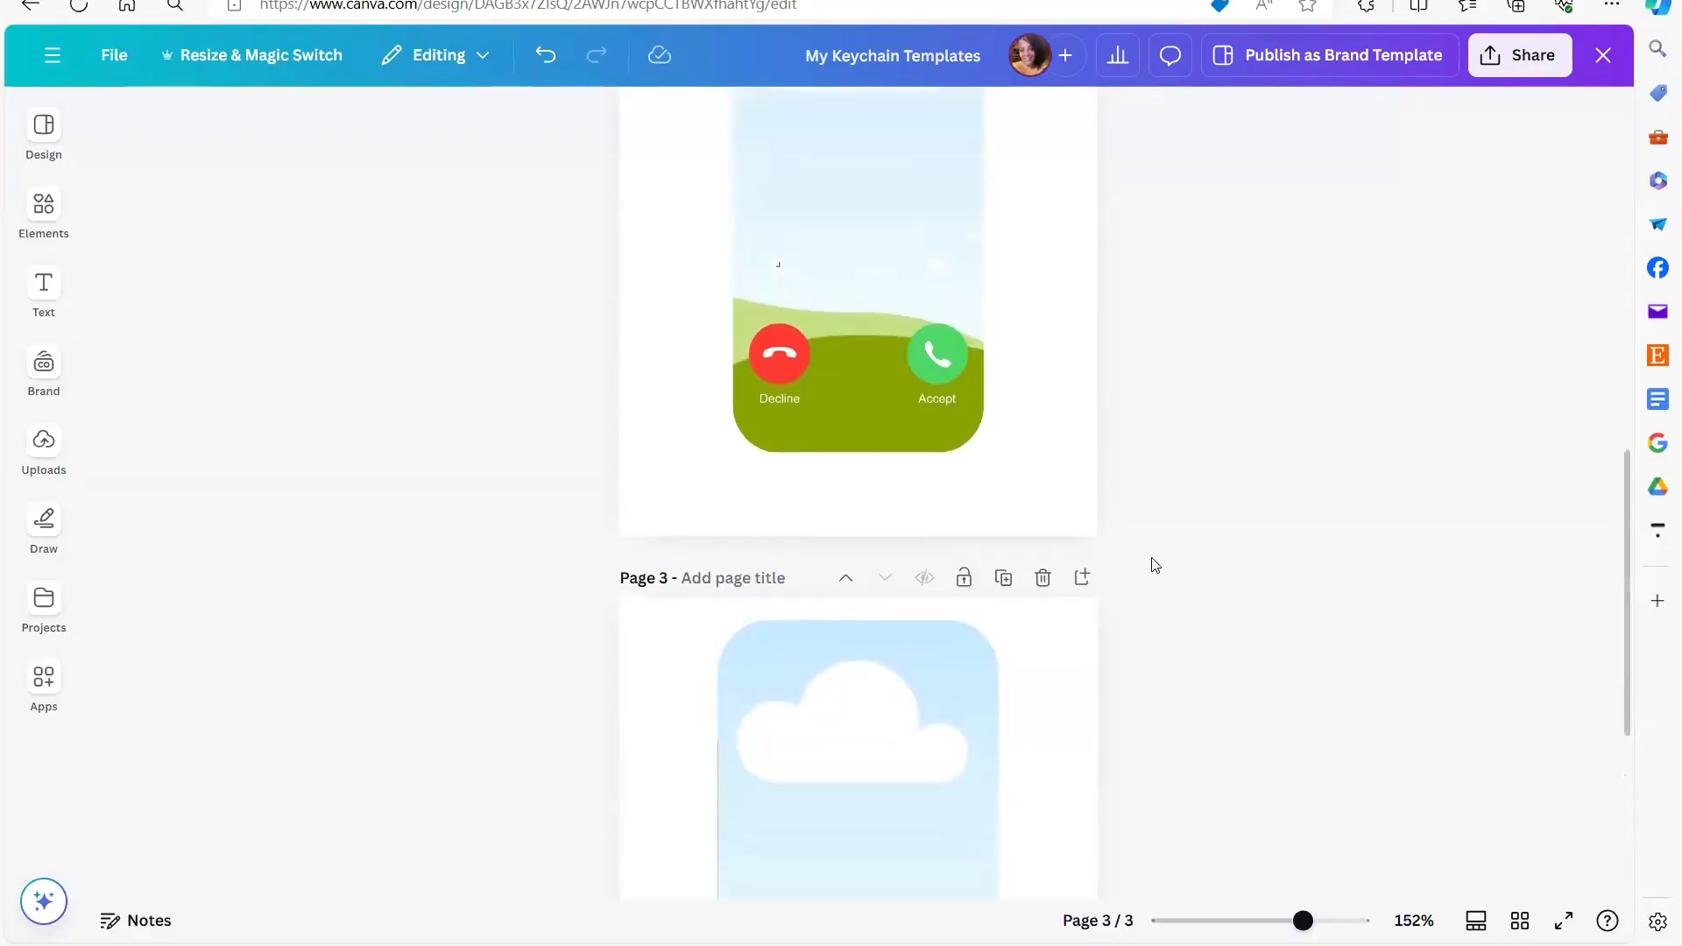
{"action": "scroll", "coordinate": [1153, 564], "scroll_direction": "up", "scroll_amount": 5}
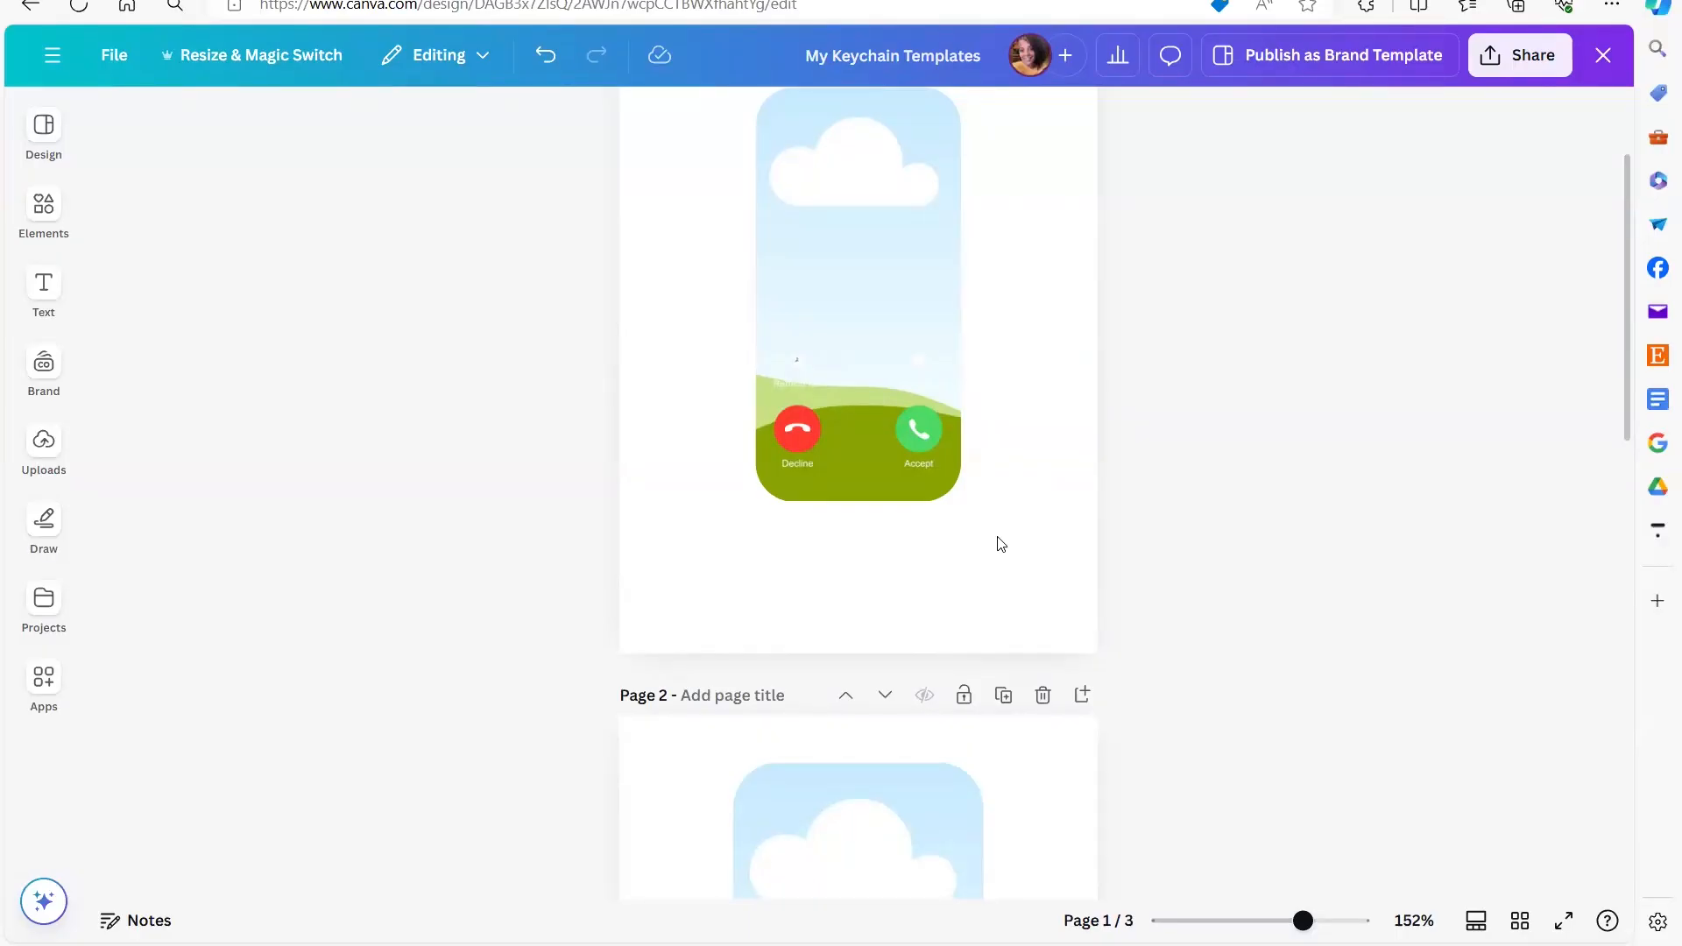
{"action": "scroll", "coordinate": [995, 544], "scroll_direction": "up", "scroll_amount": 2}
{"action": "scroll", "coordinate": [997, 544], "scroll_direction": "down", "scroll_amount": 1}
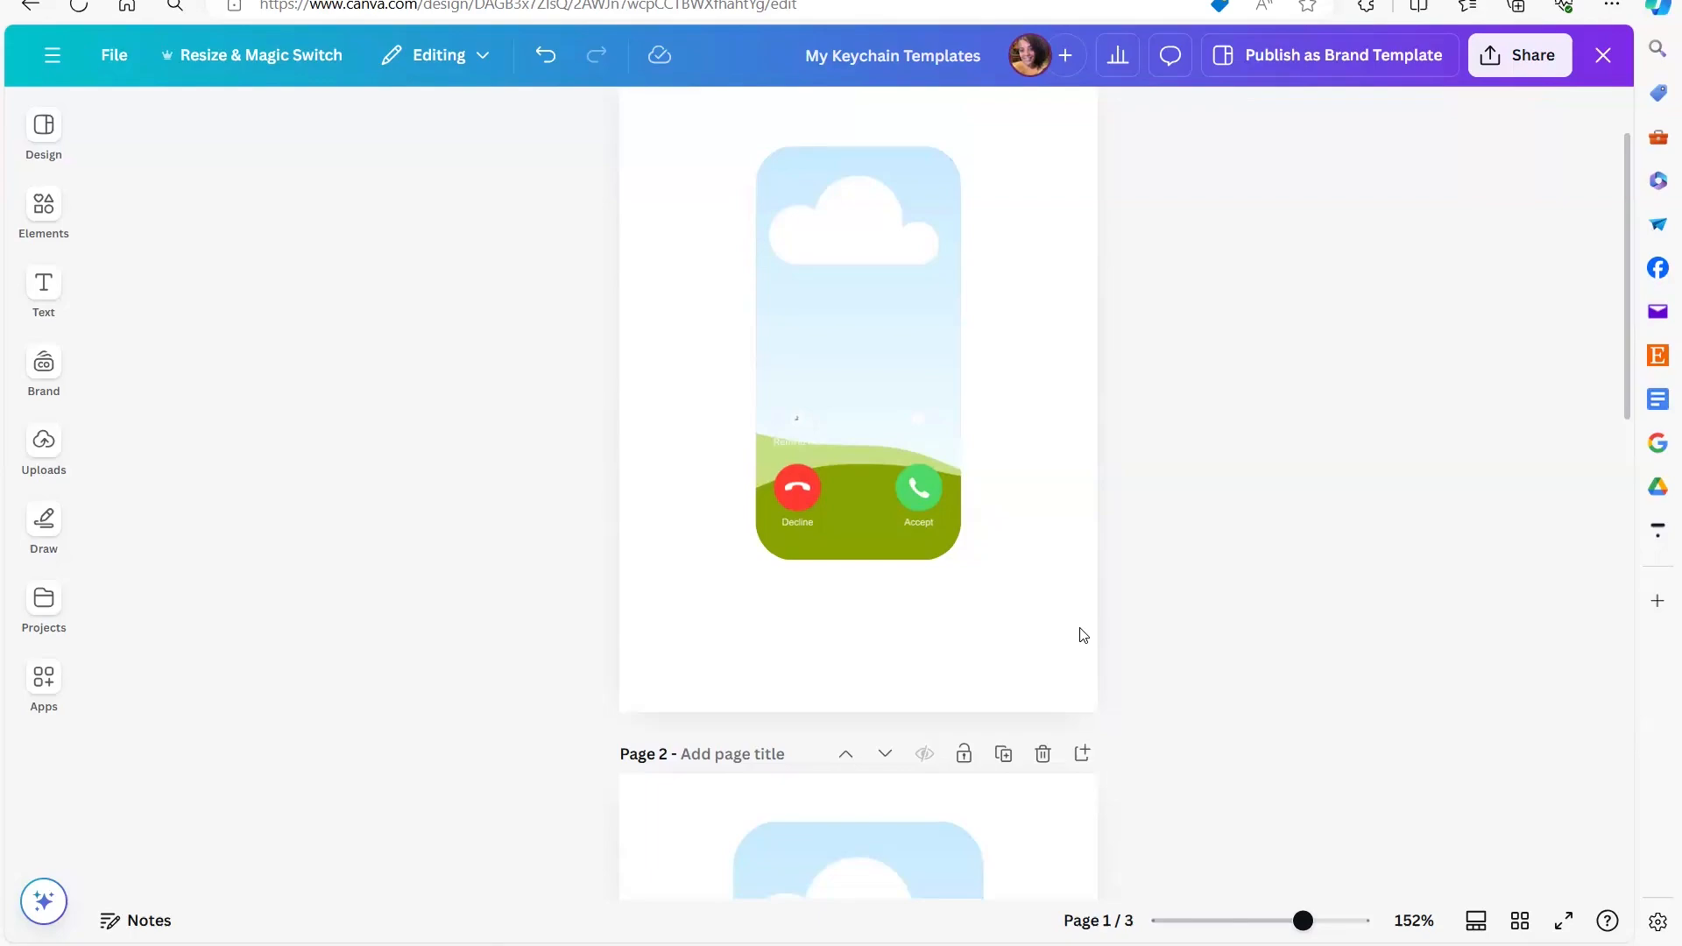
{"action": "scroll", "coordinate": [390, 429], "scroll_direction": "up", "scroll_amount": 1}
{"action": "scroll", "coordinate": [394, 429], "scroll_direction": "down", "scroll_amount": 1}
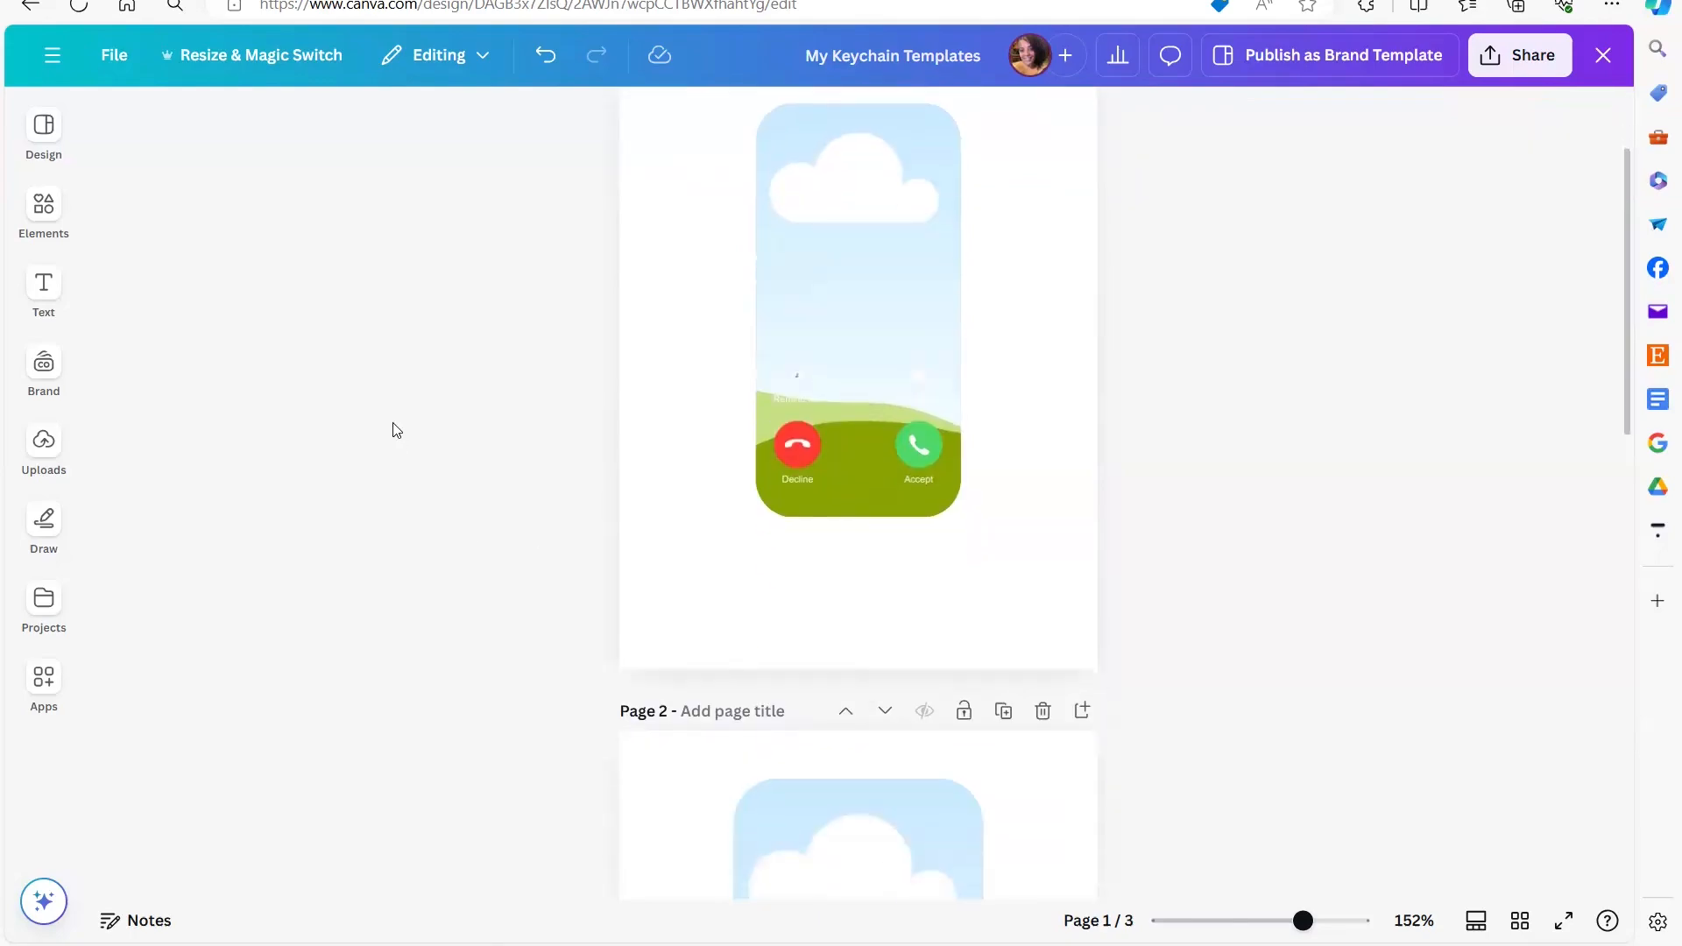
- Upload the "Small-The Call I Wish I Could Make" image from the Desktop's Keychain Bundle folder to the Canva uploads
{"action": "left_click", "coordinate": [44, 603]}
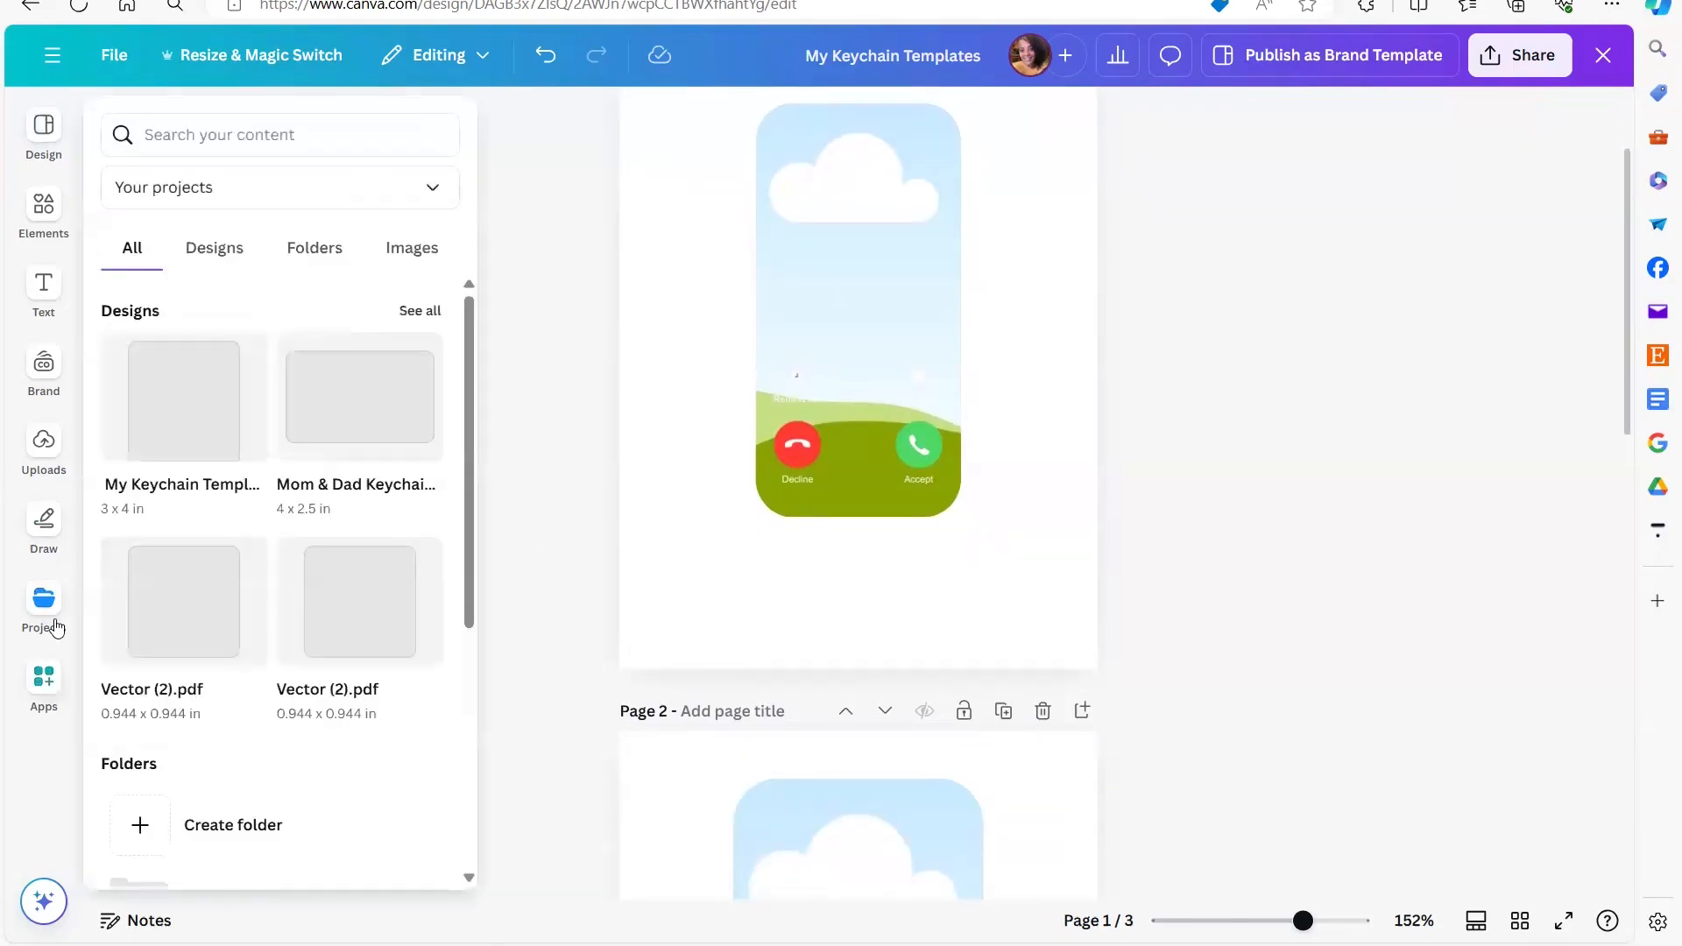
{"action": "left_click", "coordinate": [43, 441]}
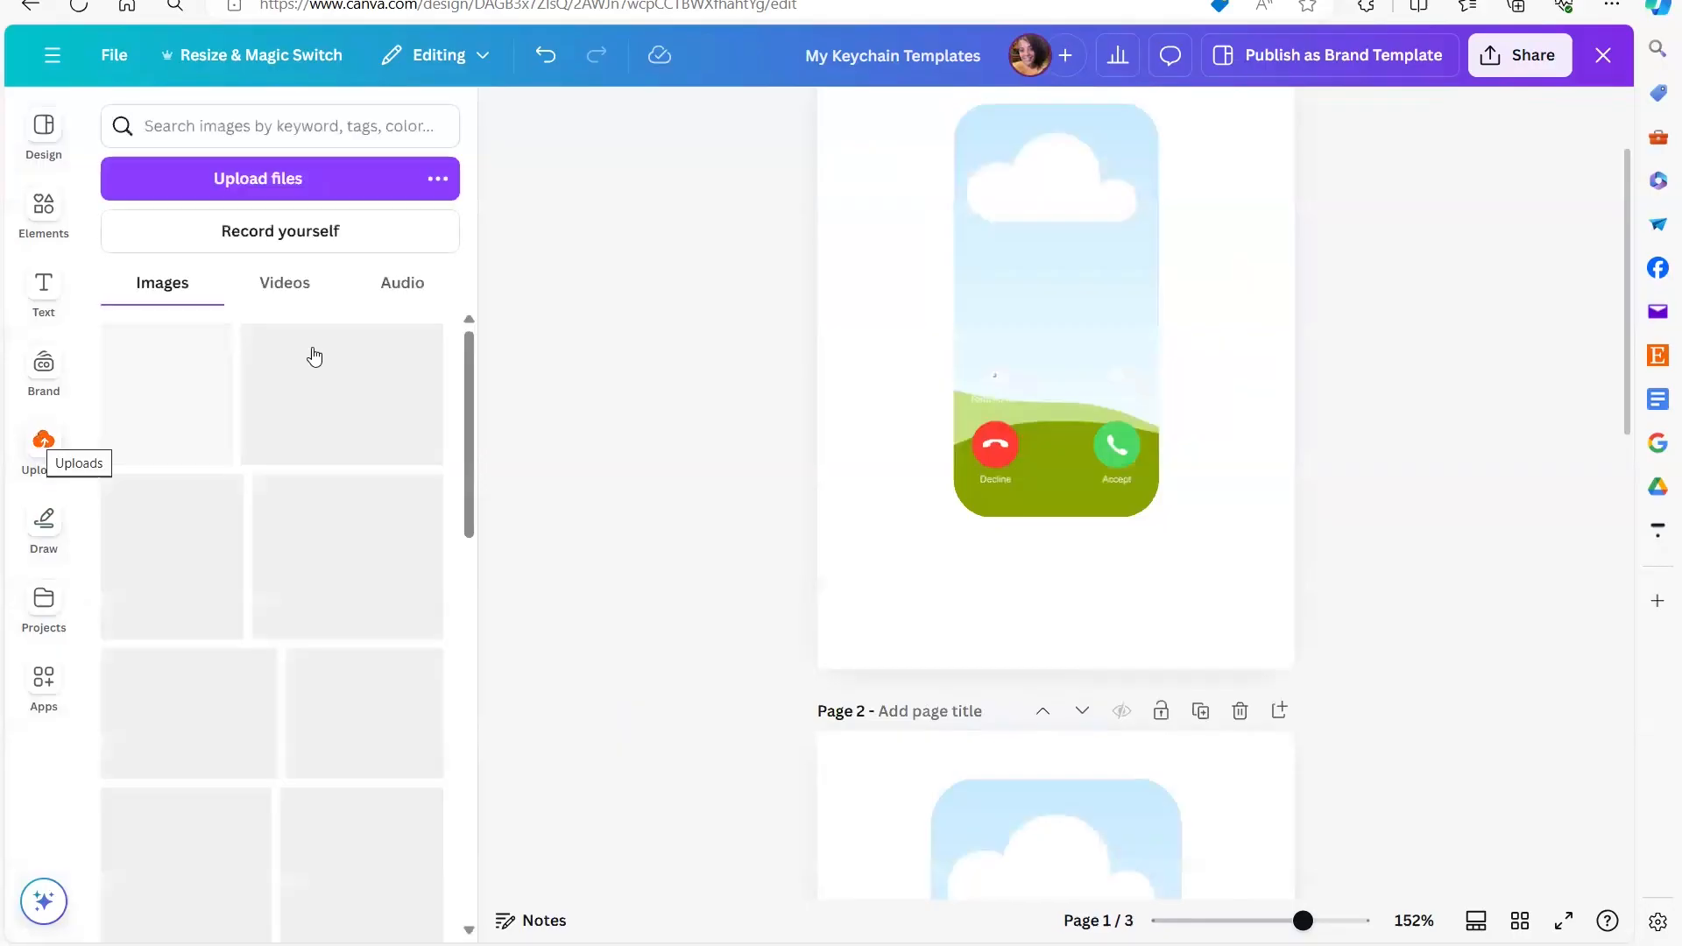
{"action": "left_click", "coordinate": [296, 187]}
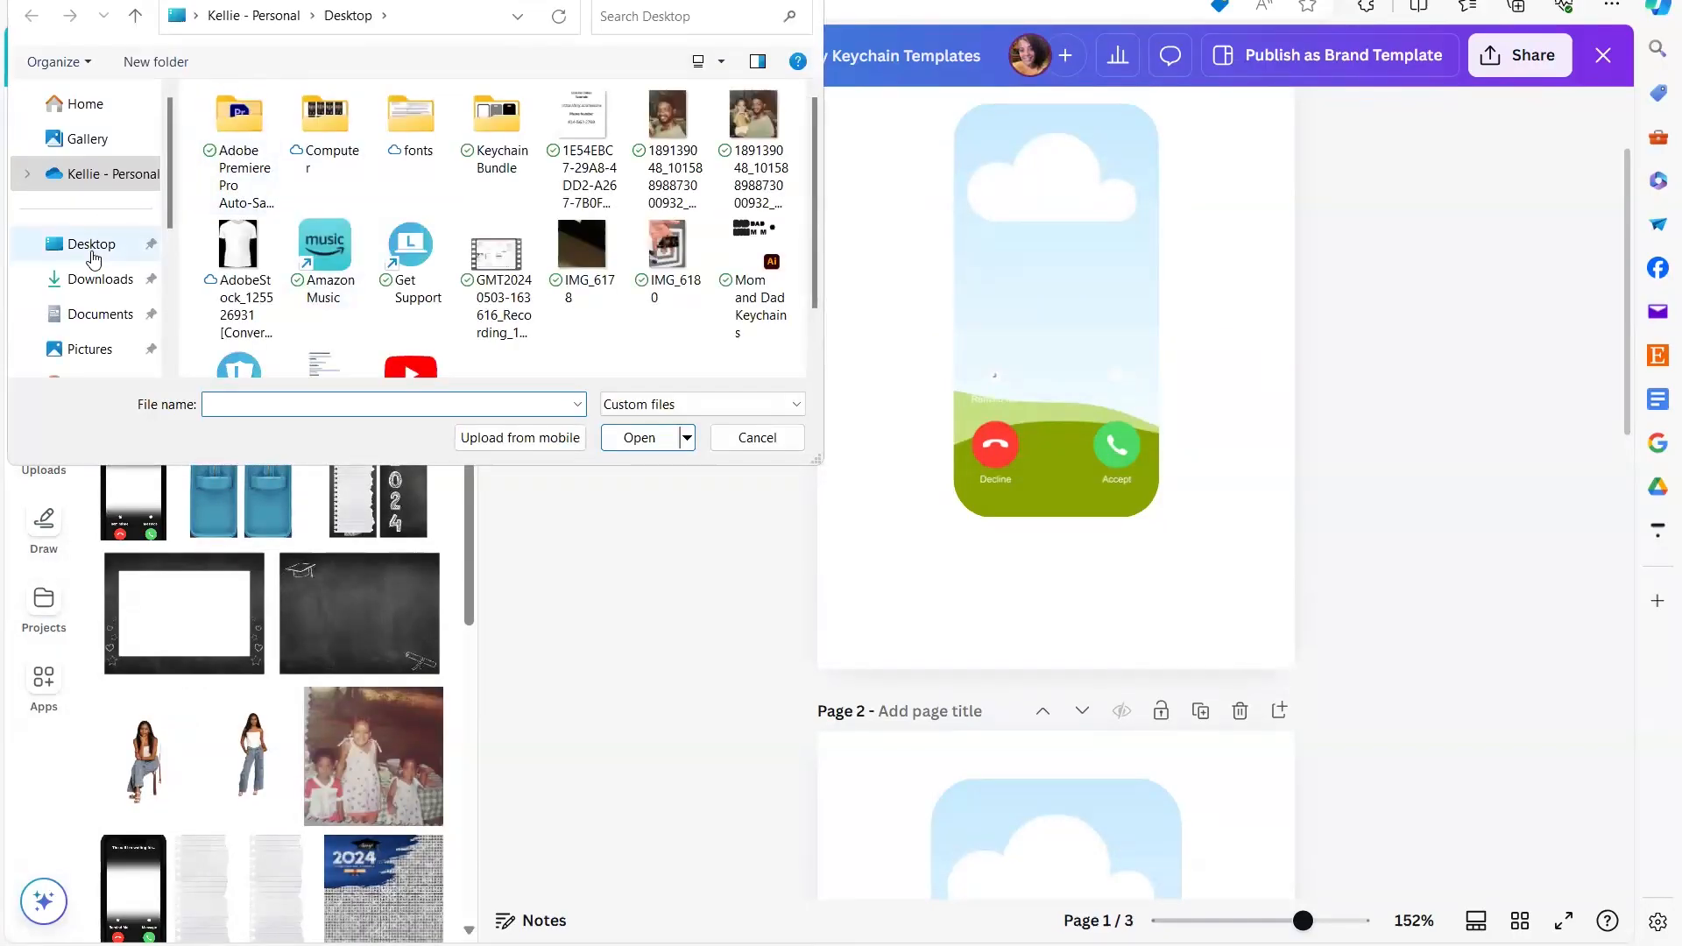
{"action": "left_click", "coordinate": [94, 245]}
{"action": "left_click", "coordinate": [515, 129]}
{"action": "double_click", "coordinate": [515, 130]}
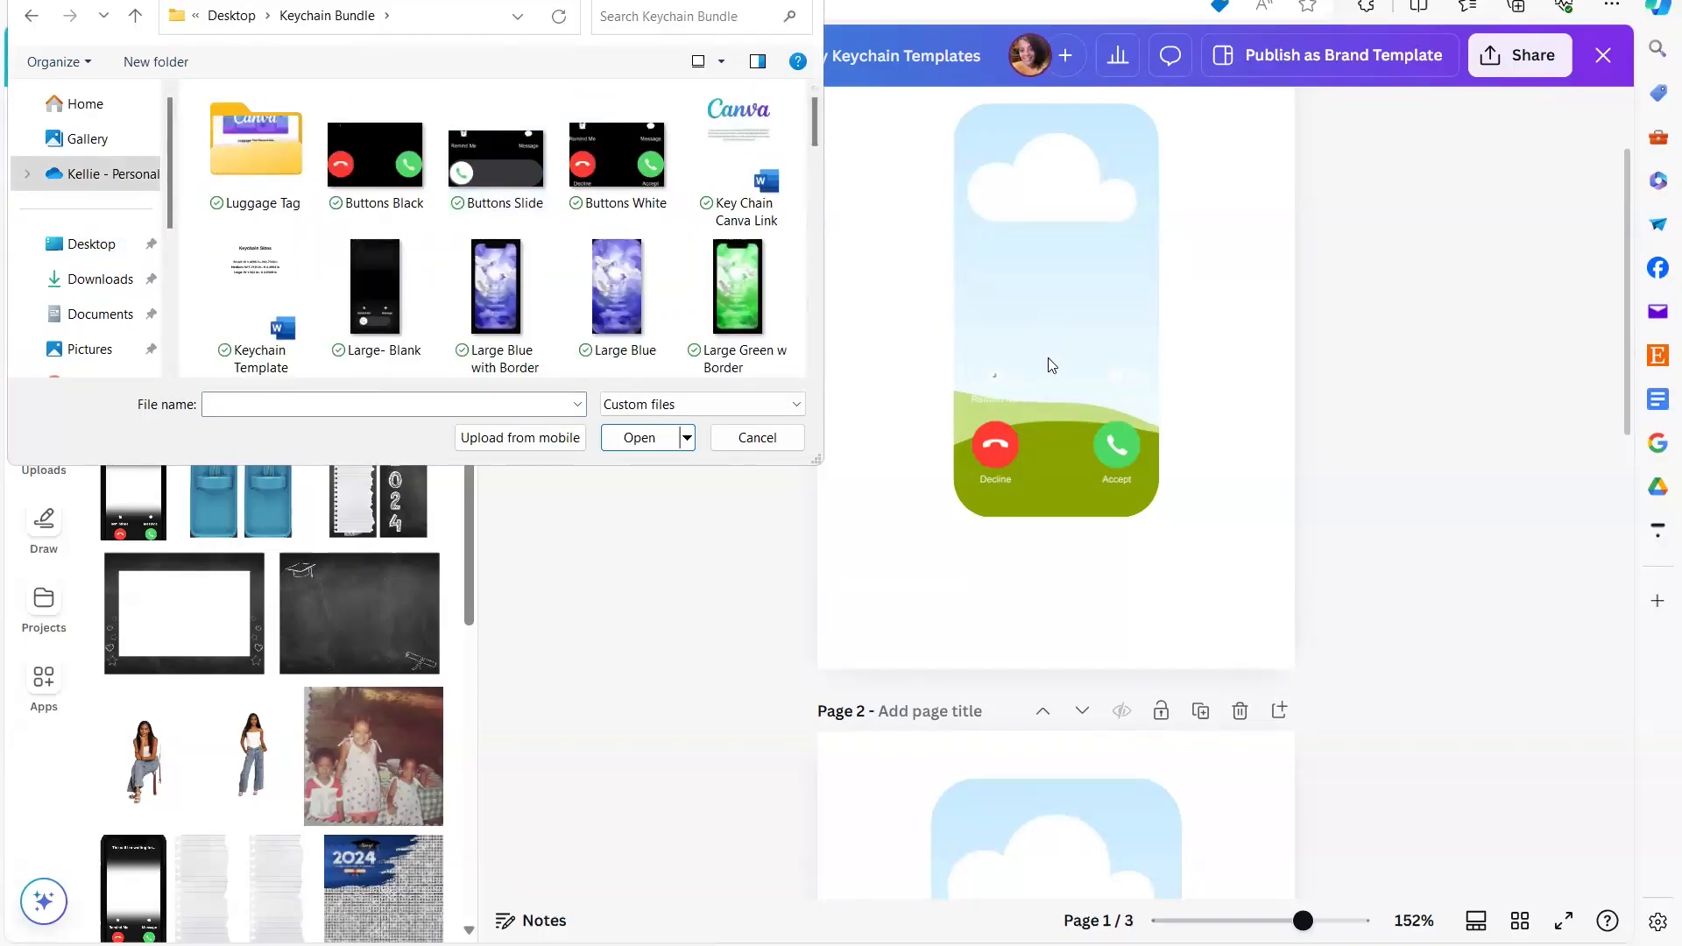
{"action": "left_click_drag", "start_coordinate": [818, 126], "coordinate": [837, 359]}
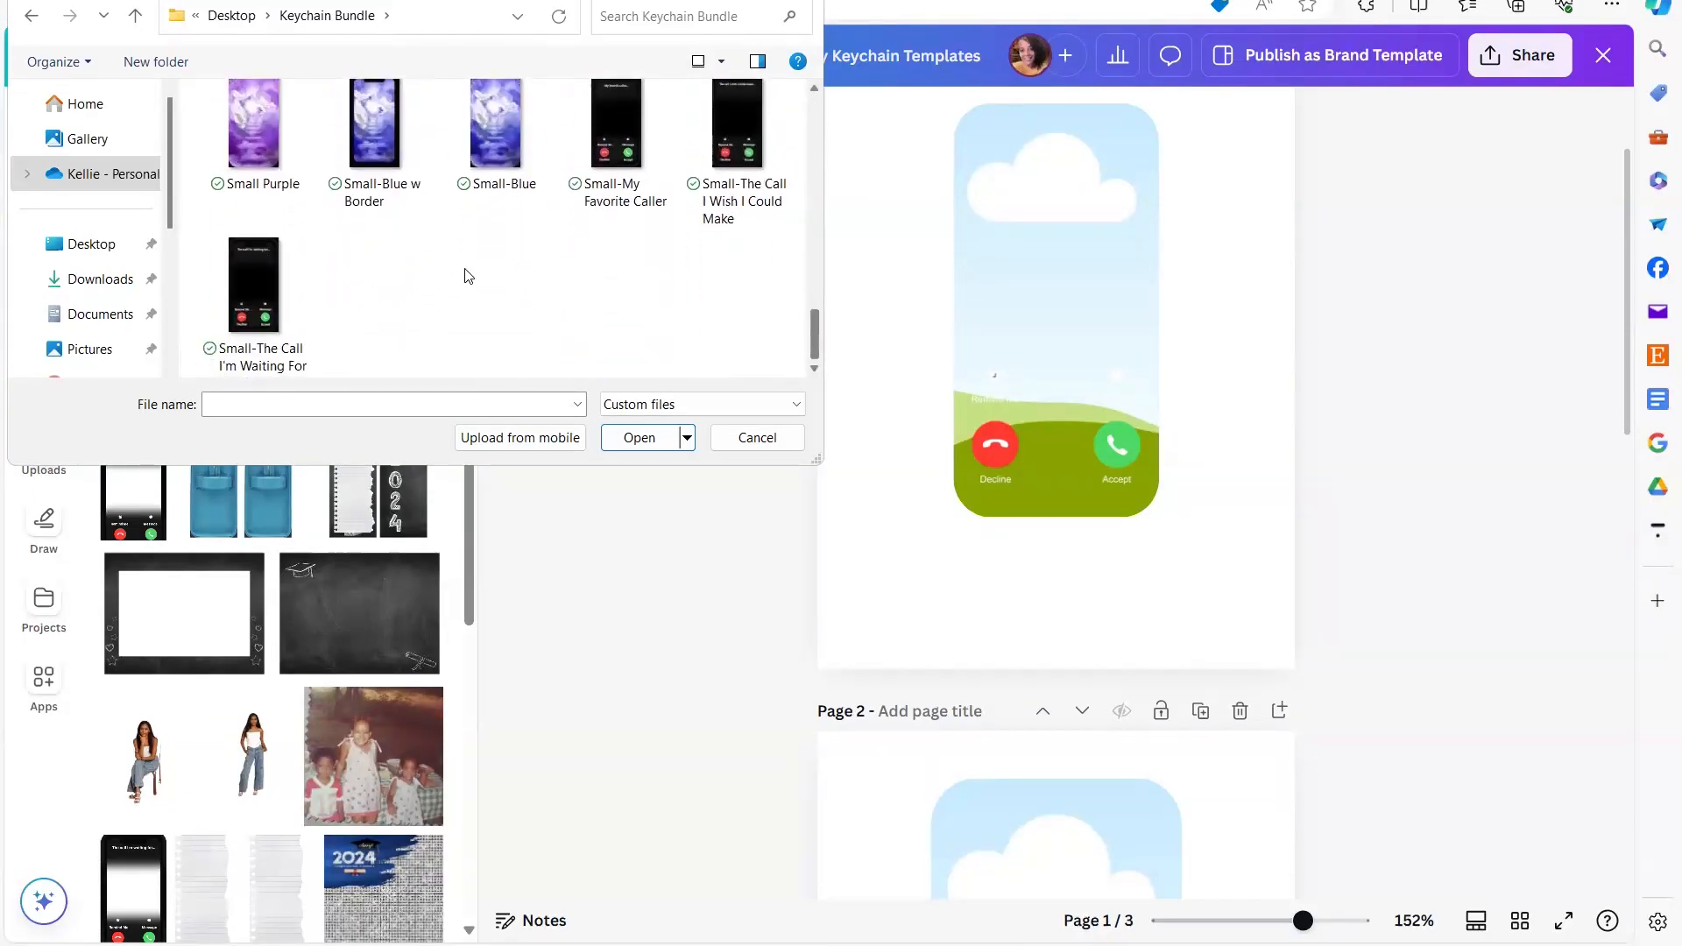
{"action": "left_click", "coordinate": [740, 156]}
{"action": "left_click", "coordinate": [640, 437]}
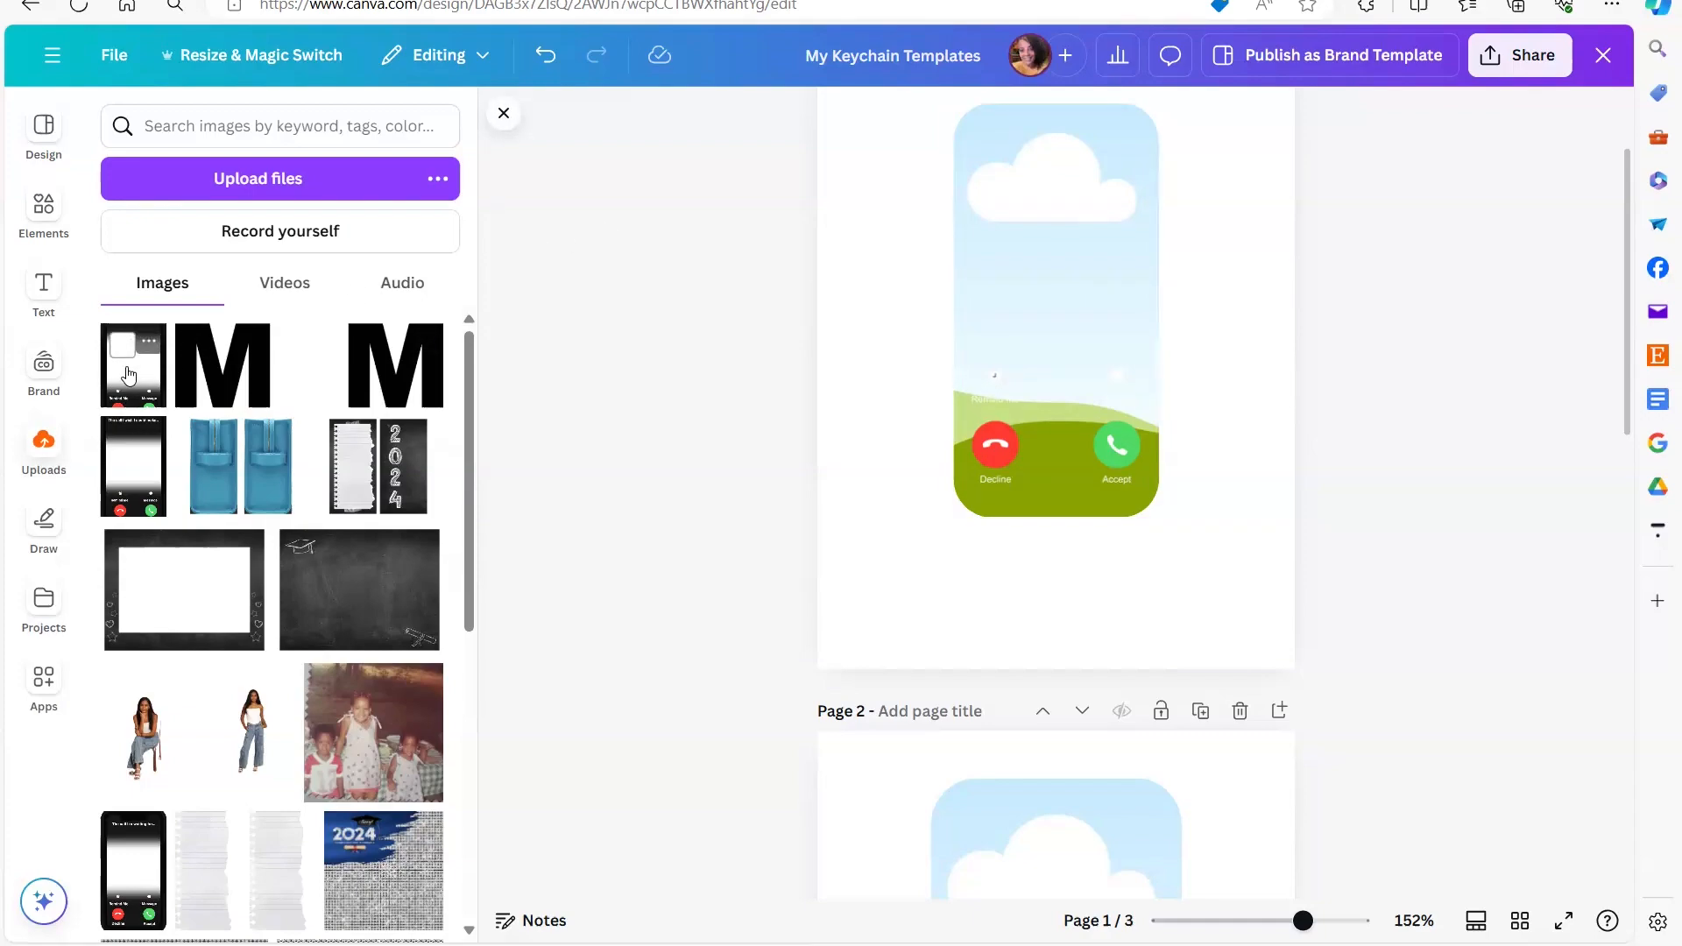
- Add the uploaded "The call I wish I could make" image to page 1 and align it over the phone-shaped placeholder
{"action": "left_click", "coordinate": [129, 375]}
{"action": "scroll", "coordinate": [1217, 591], "scroll_direction": "up", "scroll_amount": 1}
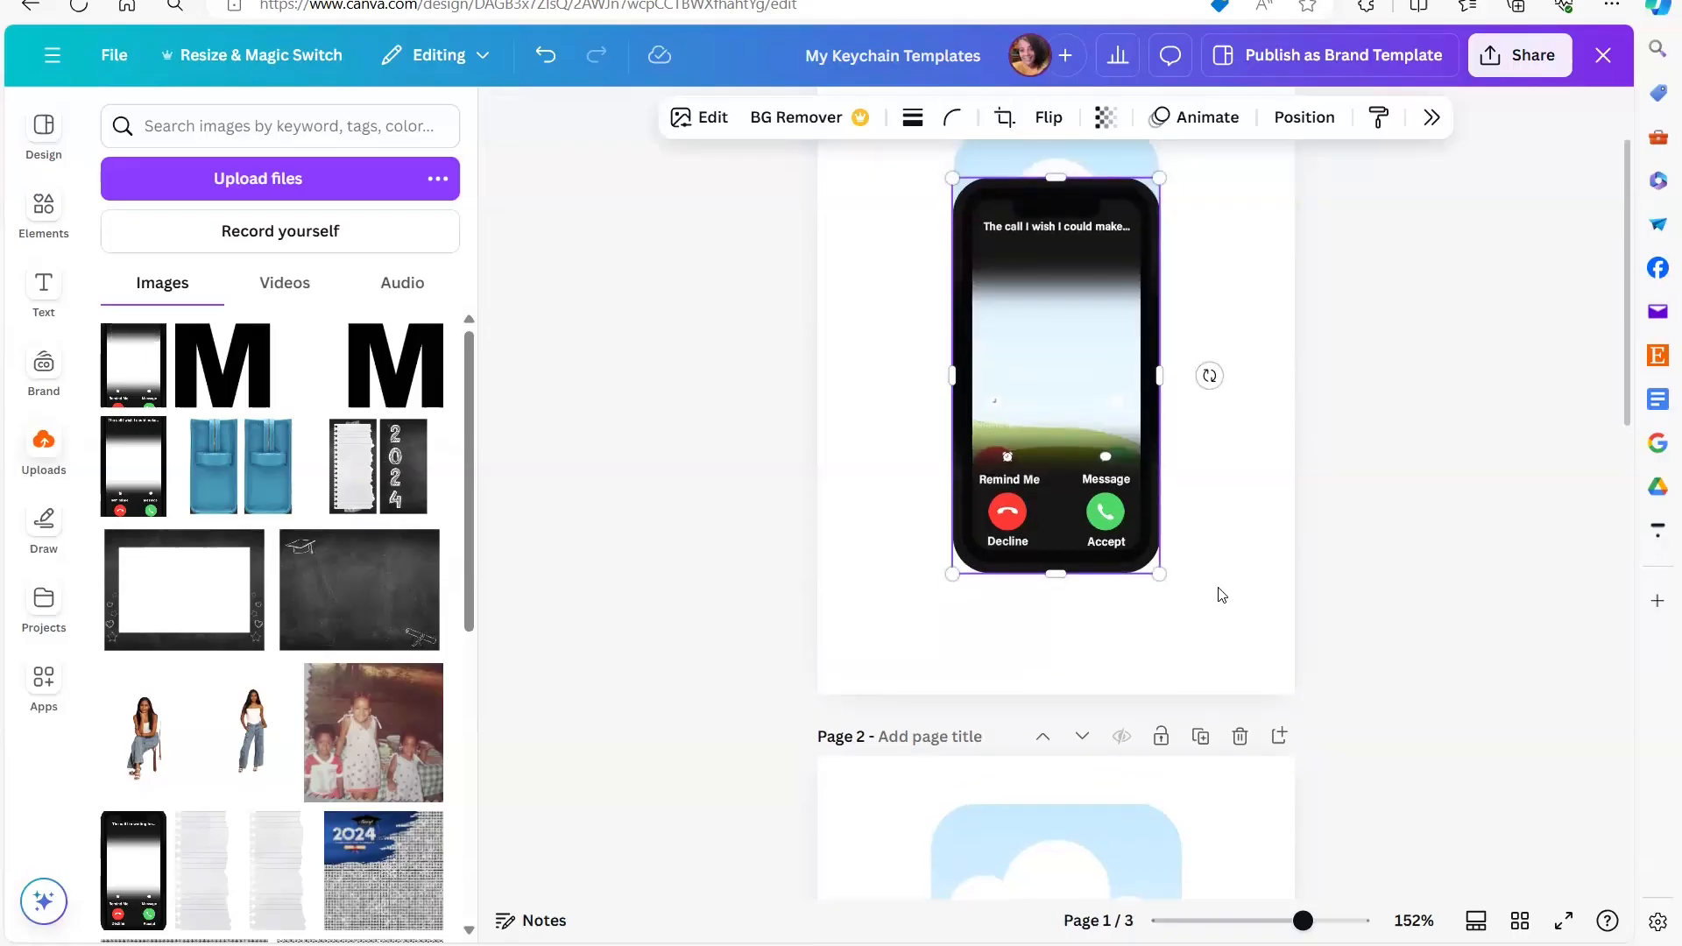
{"action": "left_click_drag", "start_coordinate": [980, 214], "coordinate": [975, 169]}
- Delete the template's original sky placeholder and call-button graphic from page 1, keeping the new phone image
{"action": "left_click", "coordinate": [1426, 488]}
{"action": "left_click", "coordinate": [1115, 478]}
{"action": "left_click_drag", "start_coordinate": [1130, 466], "coordinate": [1028, 611]}
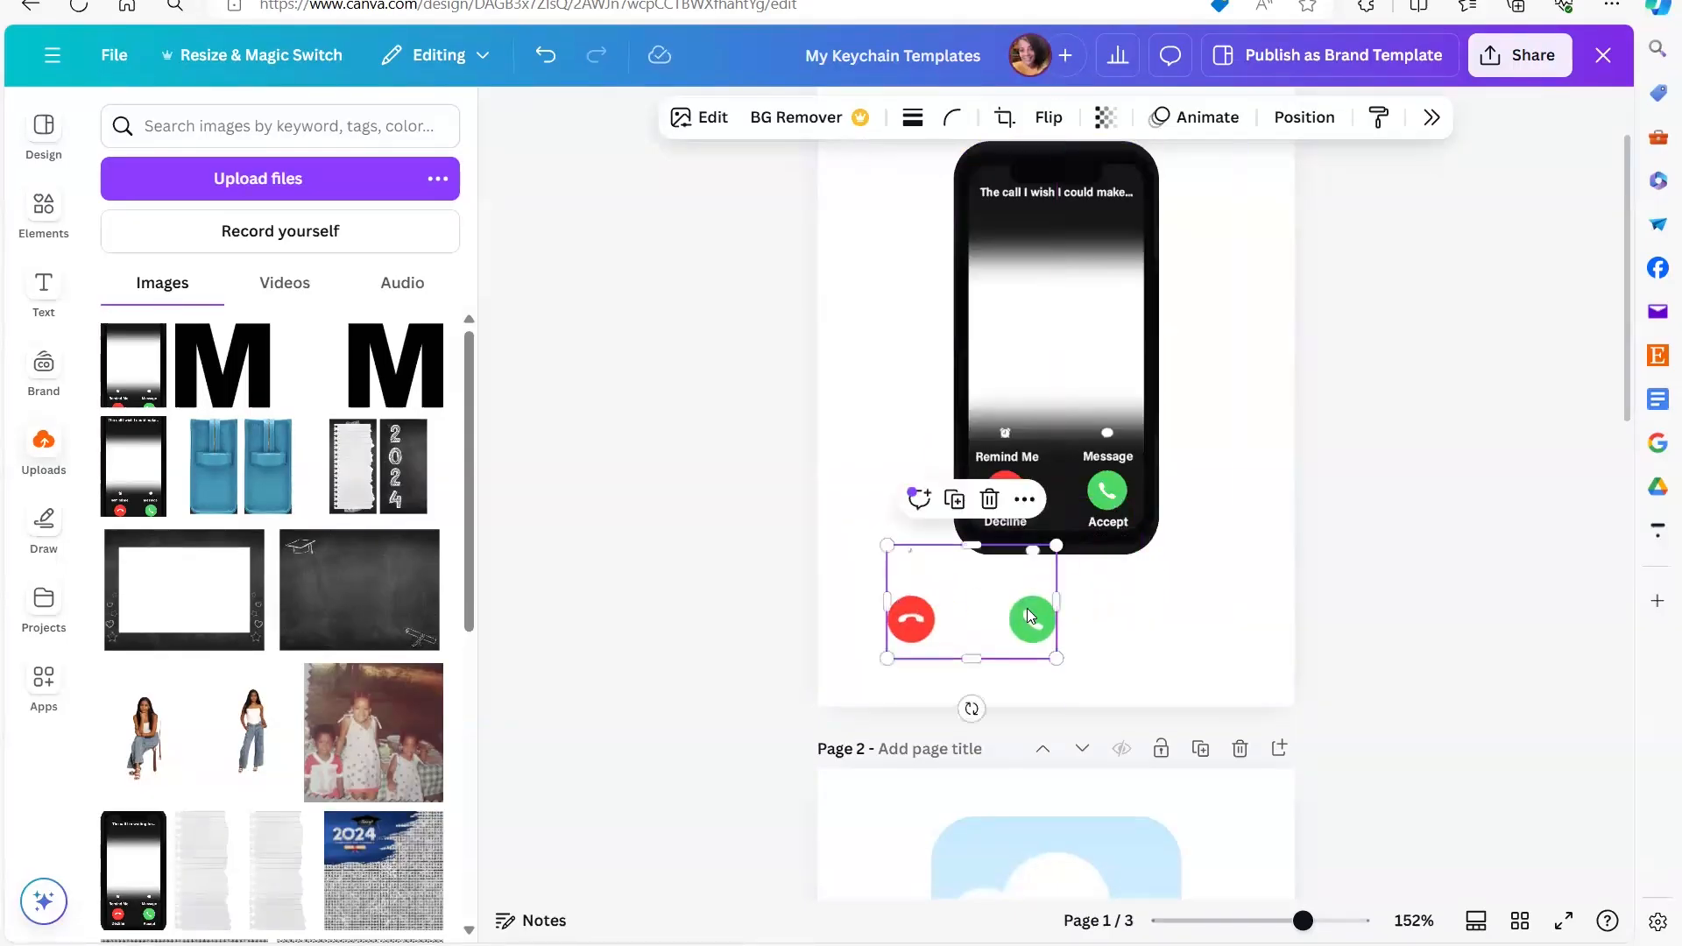
{"action": "key", "text": "Delete"}
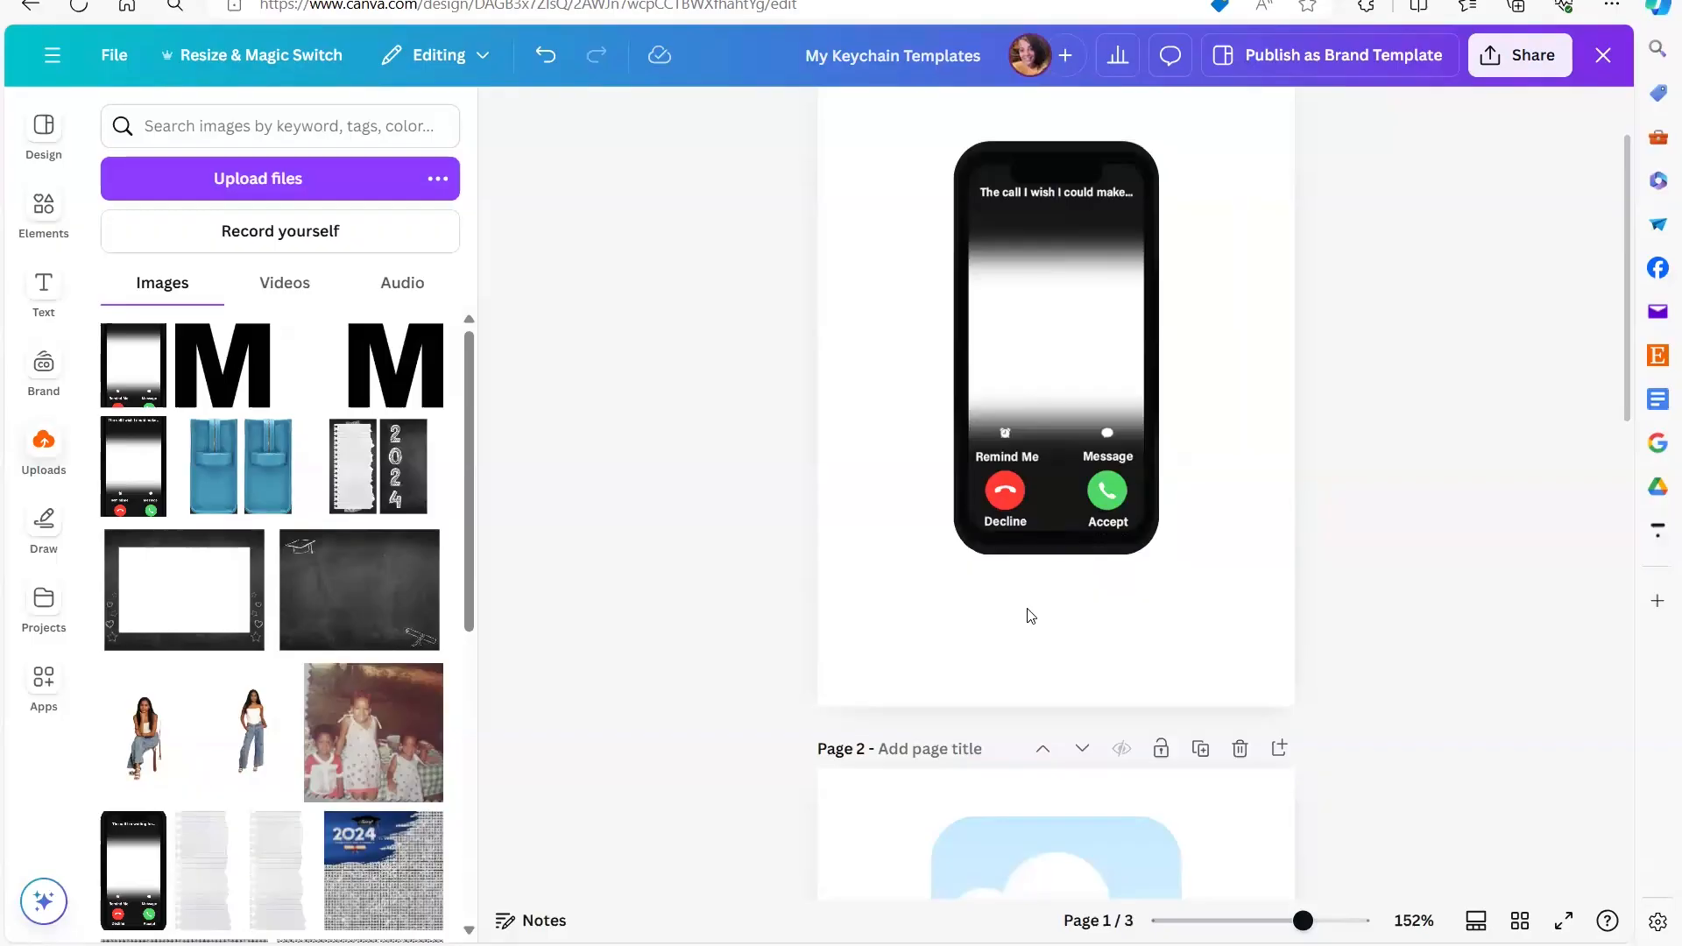
- Upload the portrait photo of the smiling man from the Desktop folder to the Canva uploads
{"action": "left_click", "coordinate": [206, 186]}
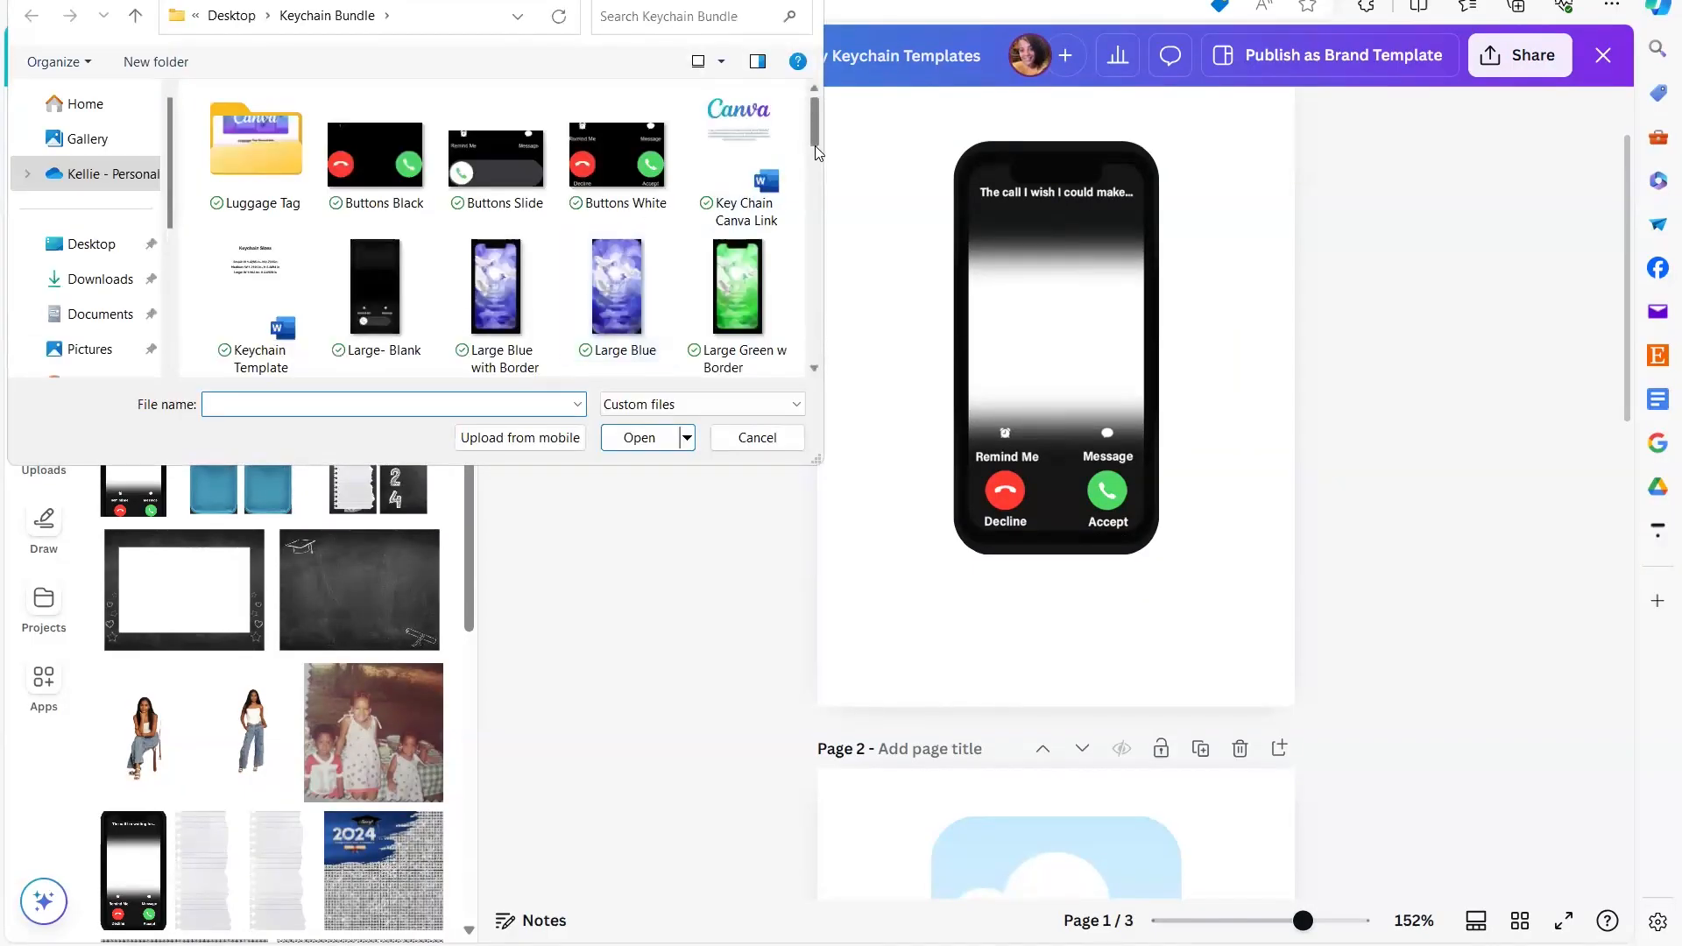
{"action": "left_click_drag", "start_coordinate": [813, 131], "coordinate": [817, 215]}
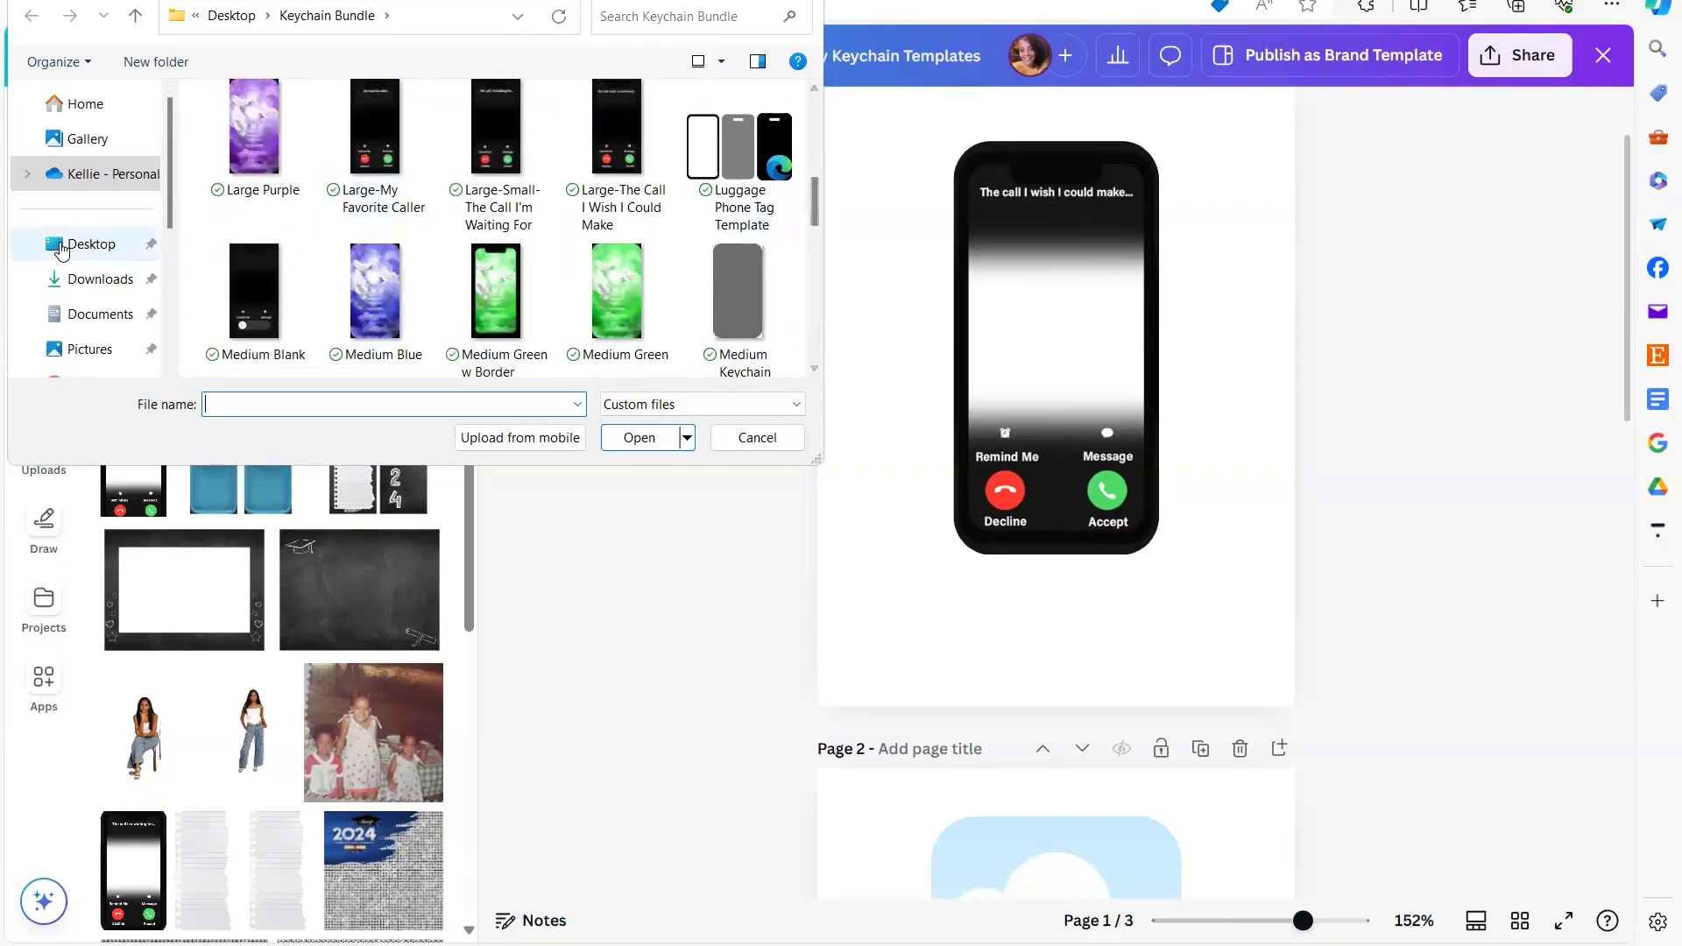
{"action": "left_click", "coordinate": [91, 244]}
{"action": "left_click", "coordinate": [676, 123]}
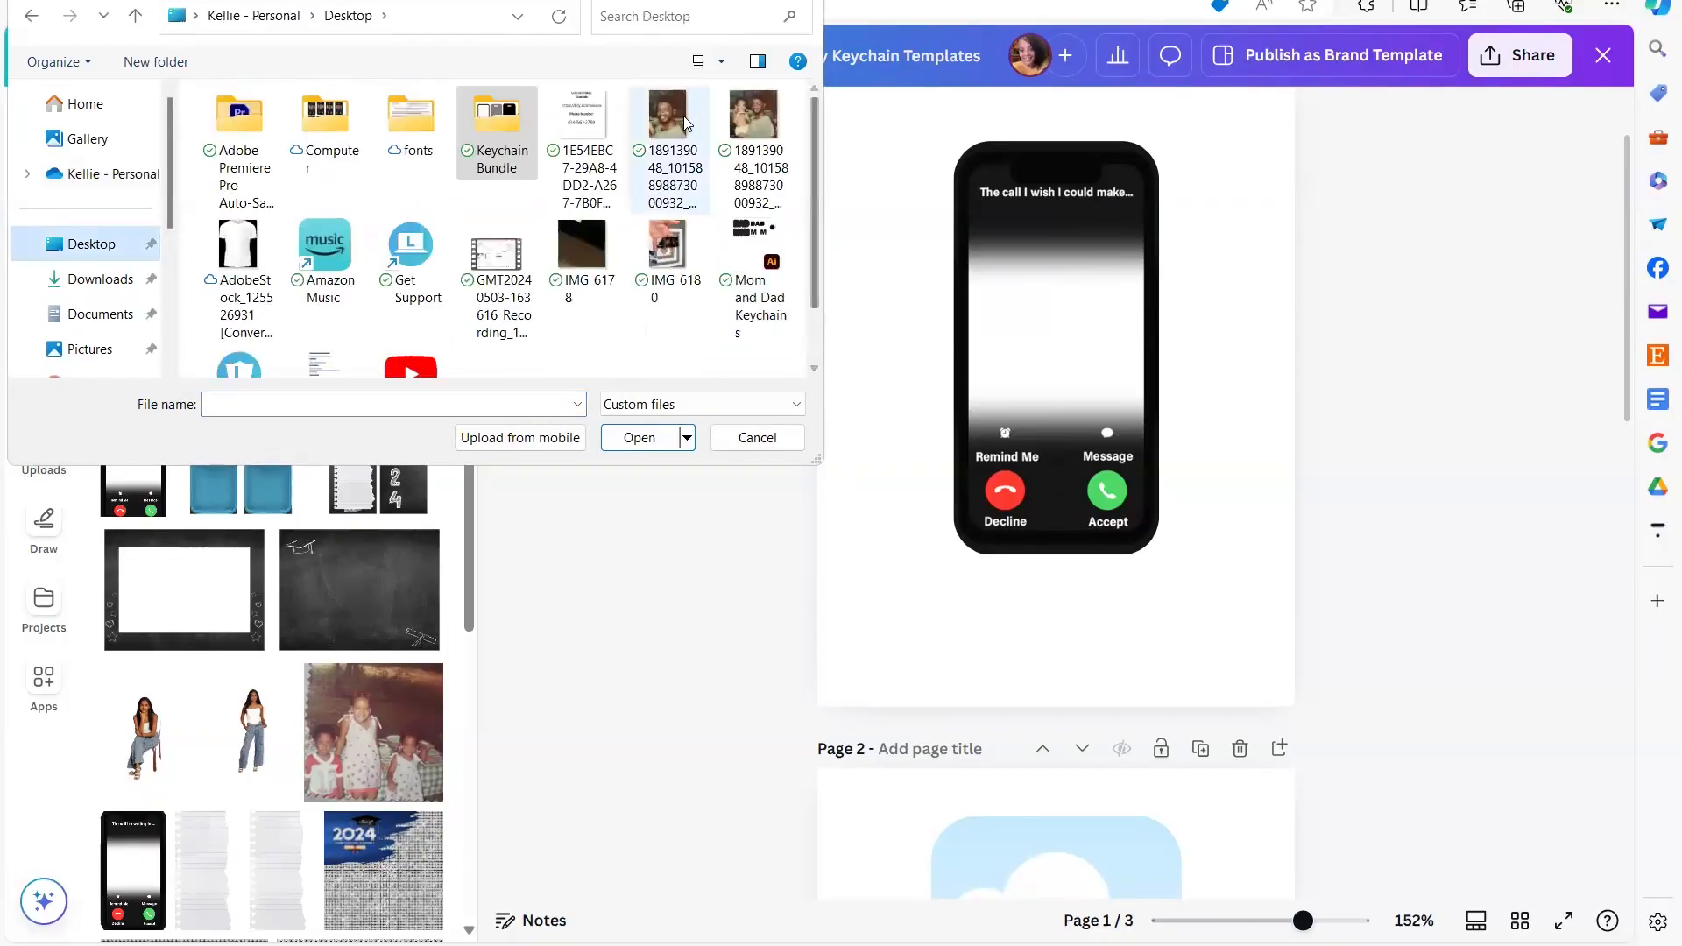
{"action": "left_click", "coordinate": [646, 448]}
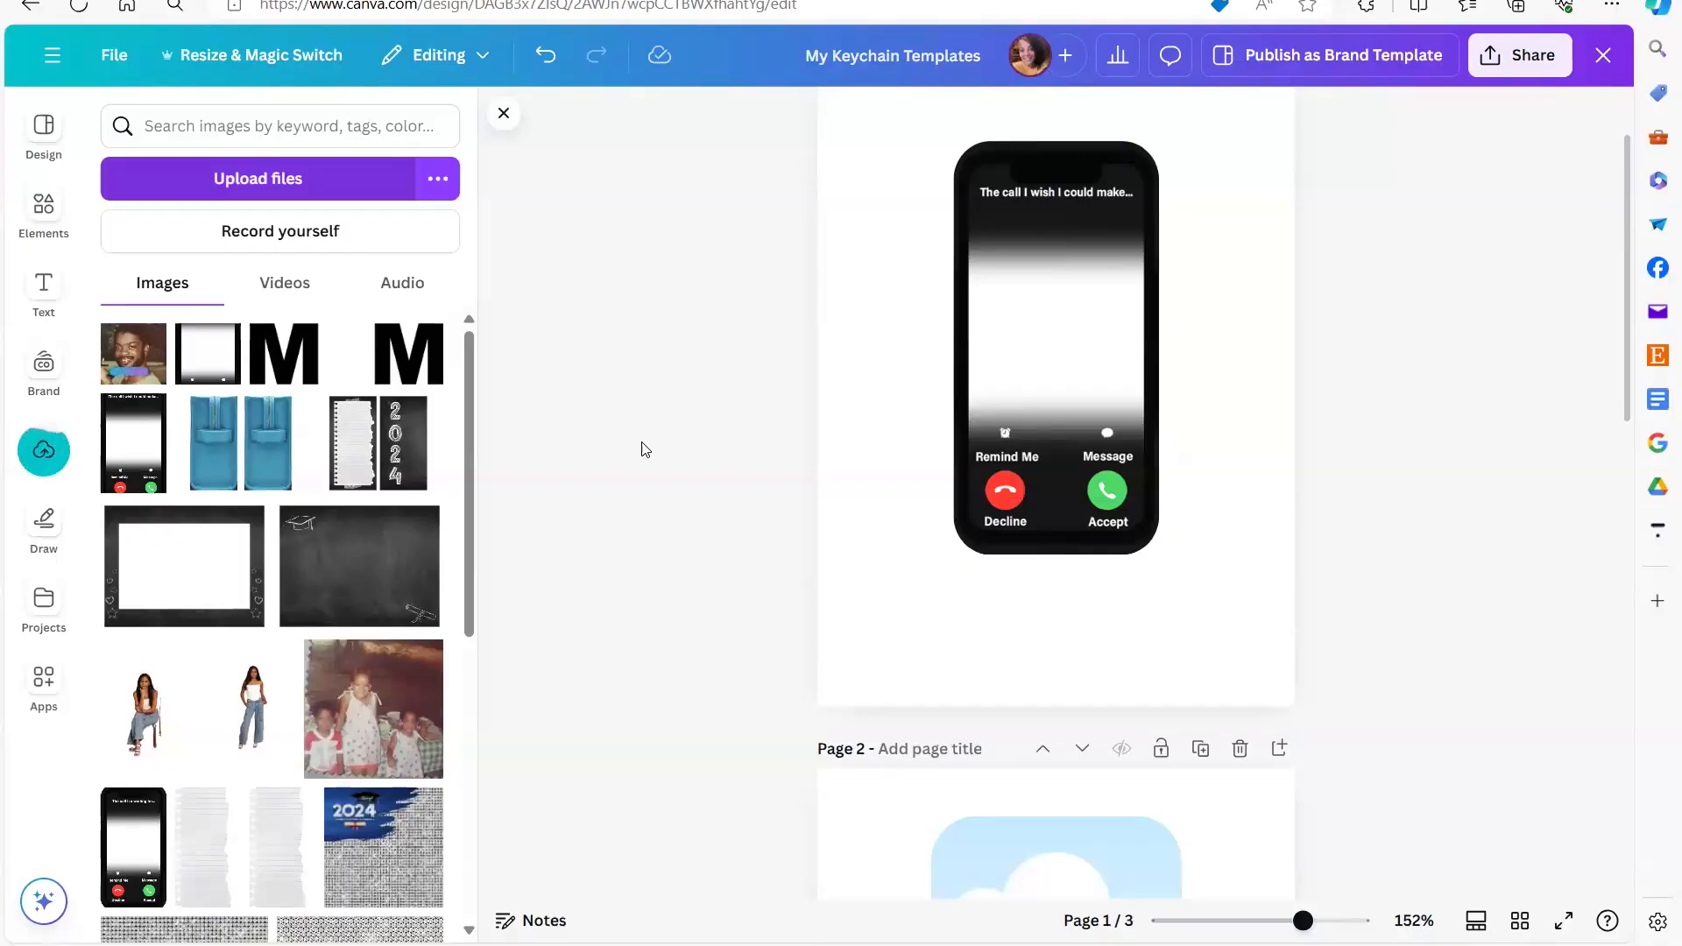
- Add the uploaded portrait to page 1 and send it to the back, behind the phone image
{"action": "left_click", "coordinate": [138, 357]}
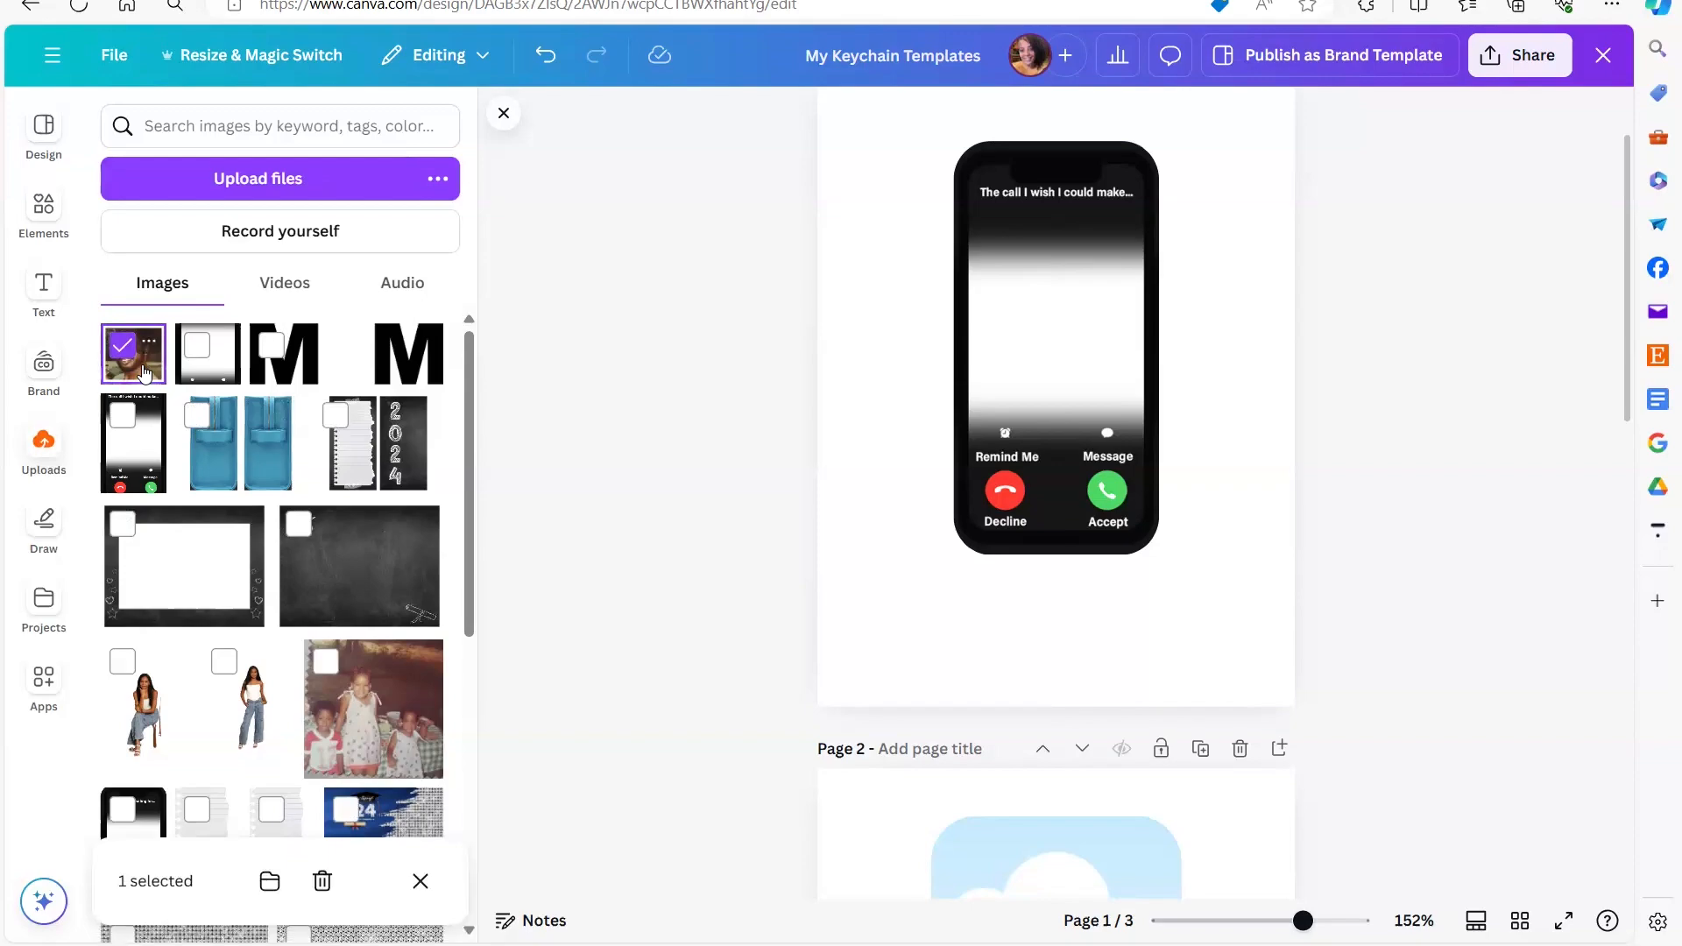
{"action": "left_click", "coordinate": [144, 374]}
{"action": "left_click_drag", "start_coordinate": [1013, 355], "coordinate": [887, 382]}
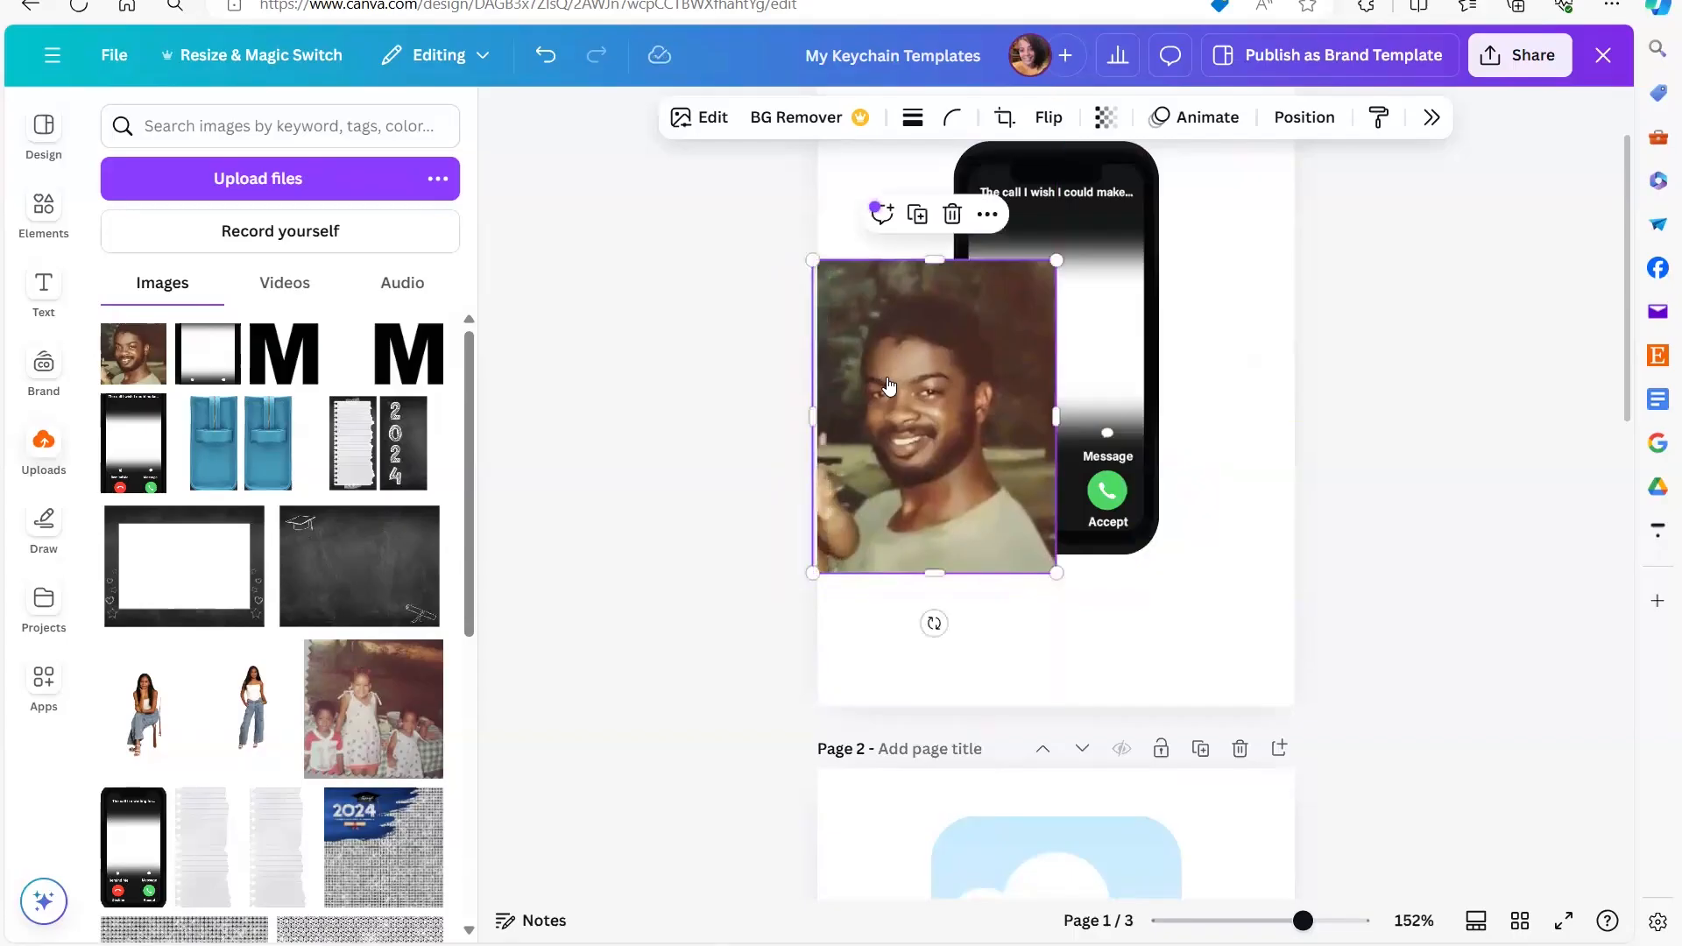
{"action": "right_click", "coordinate": [886, 382]}
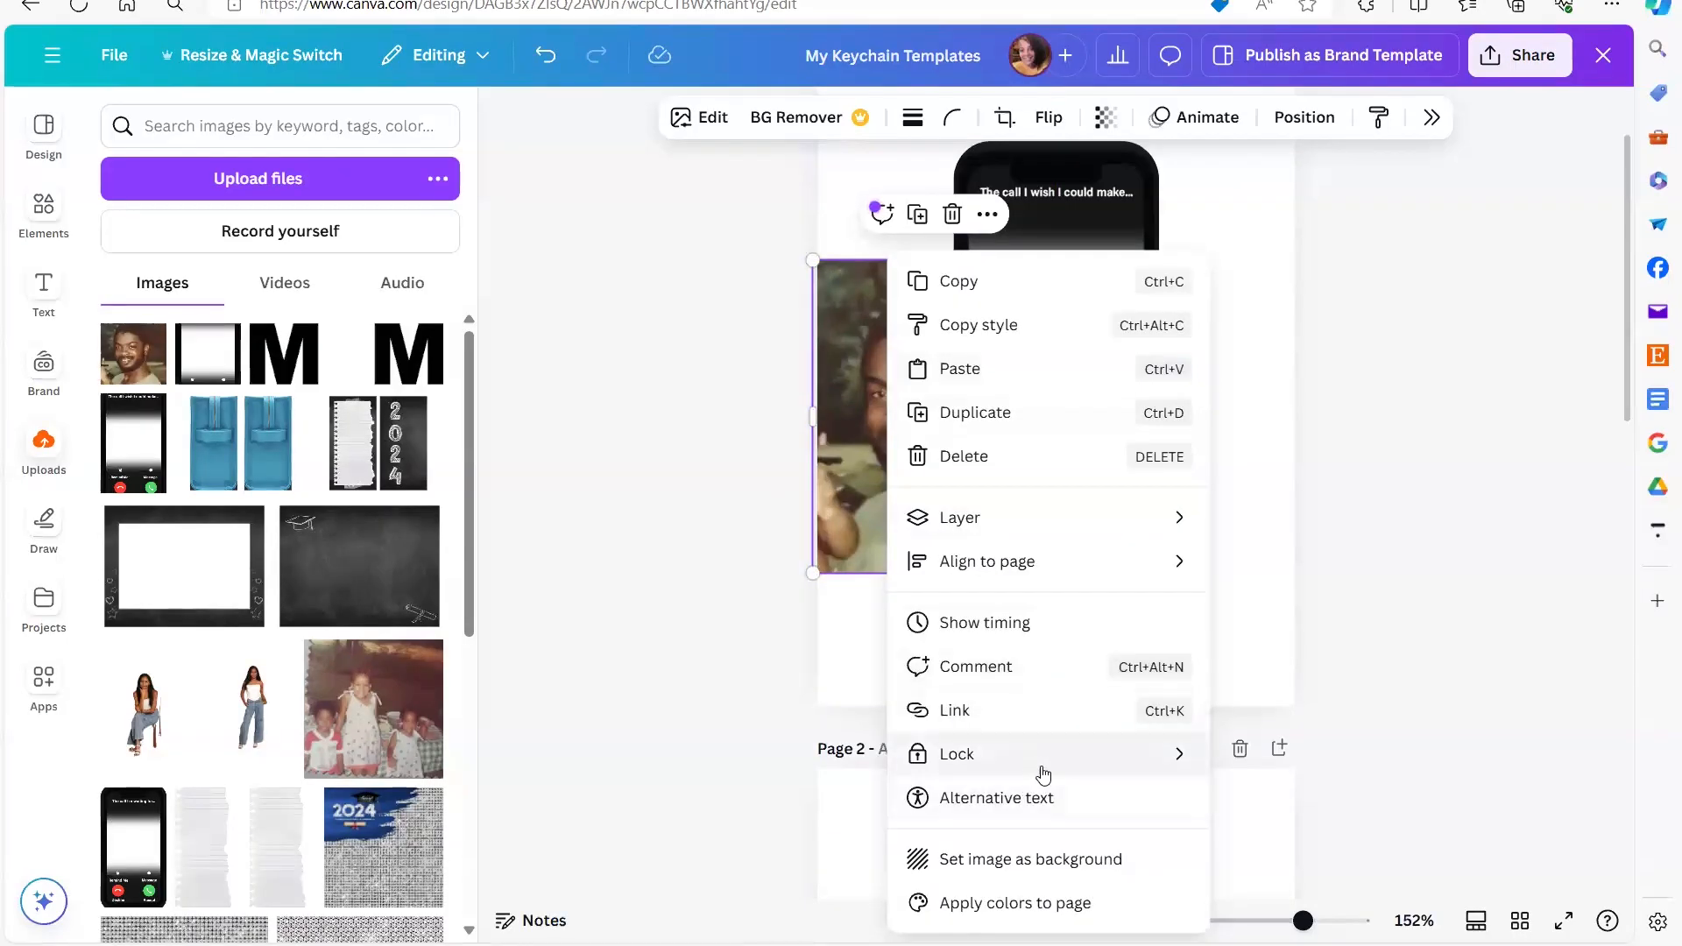
{"action": "mouse_move", "coordinate": [1105, 520]}
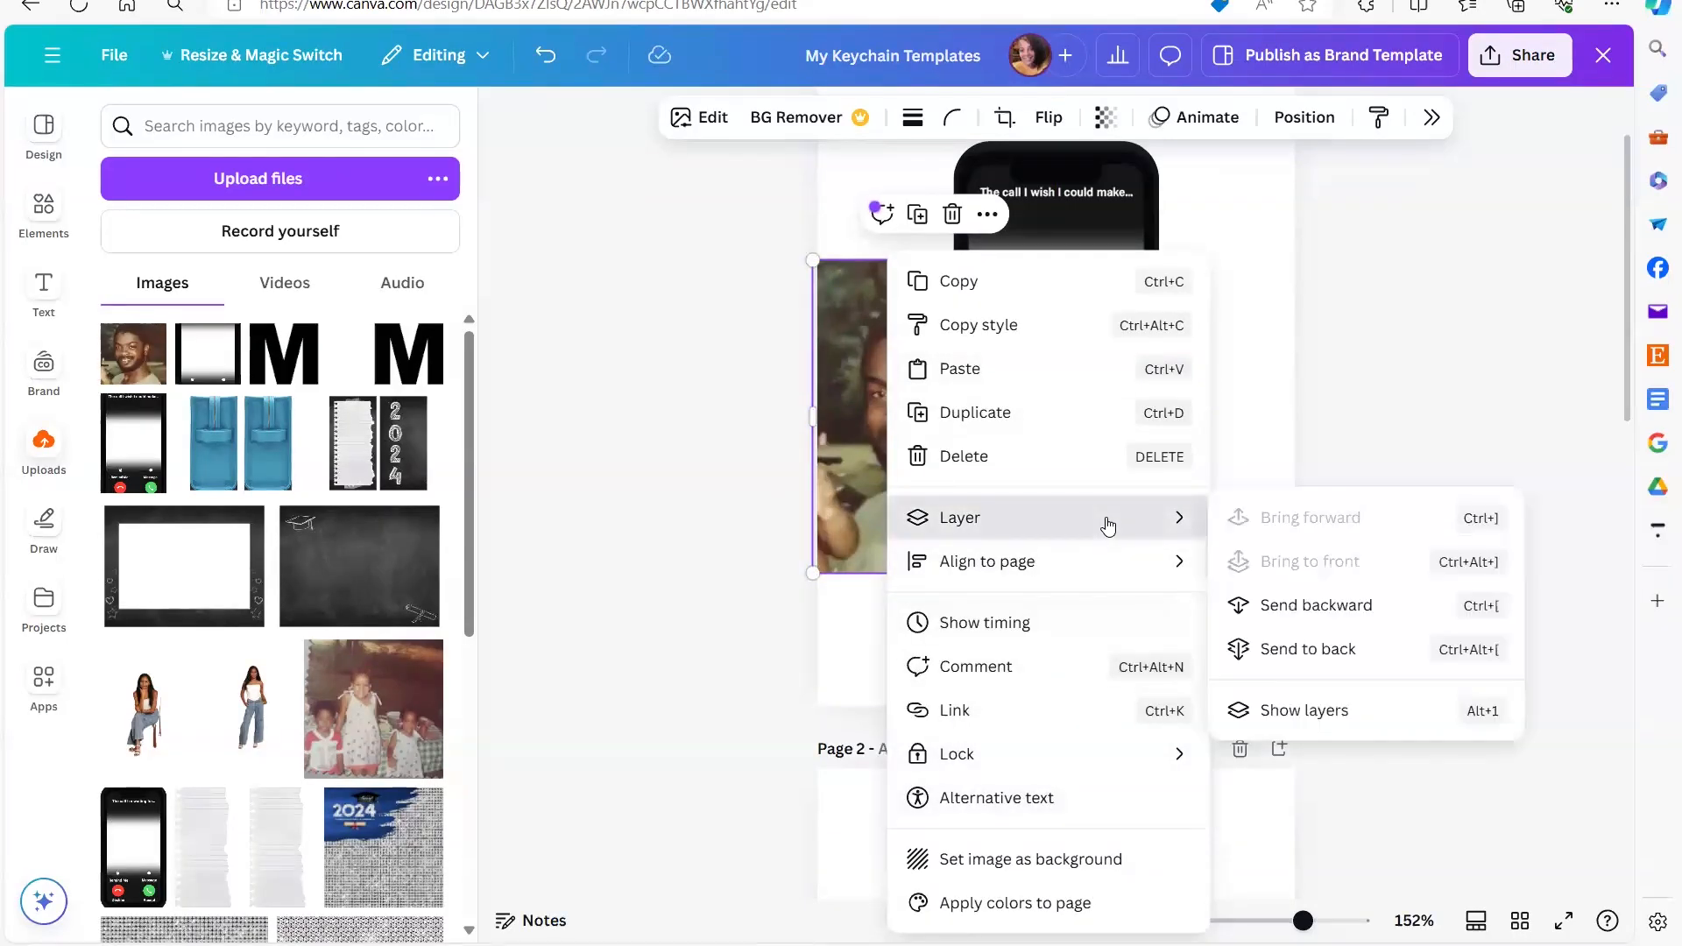
{"action": "left_click", "coordinate": [1372, 649]}
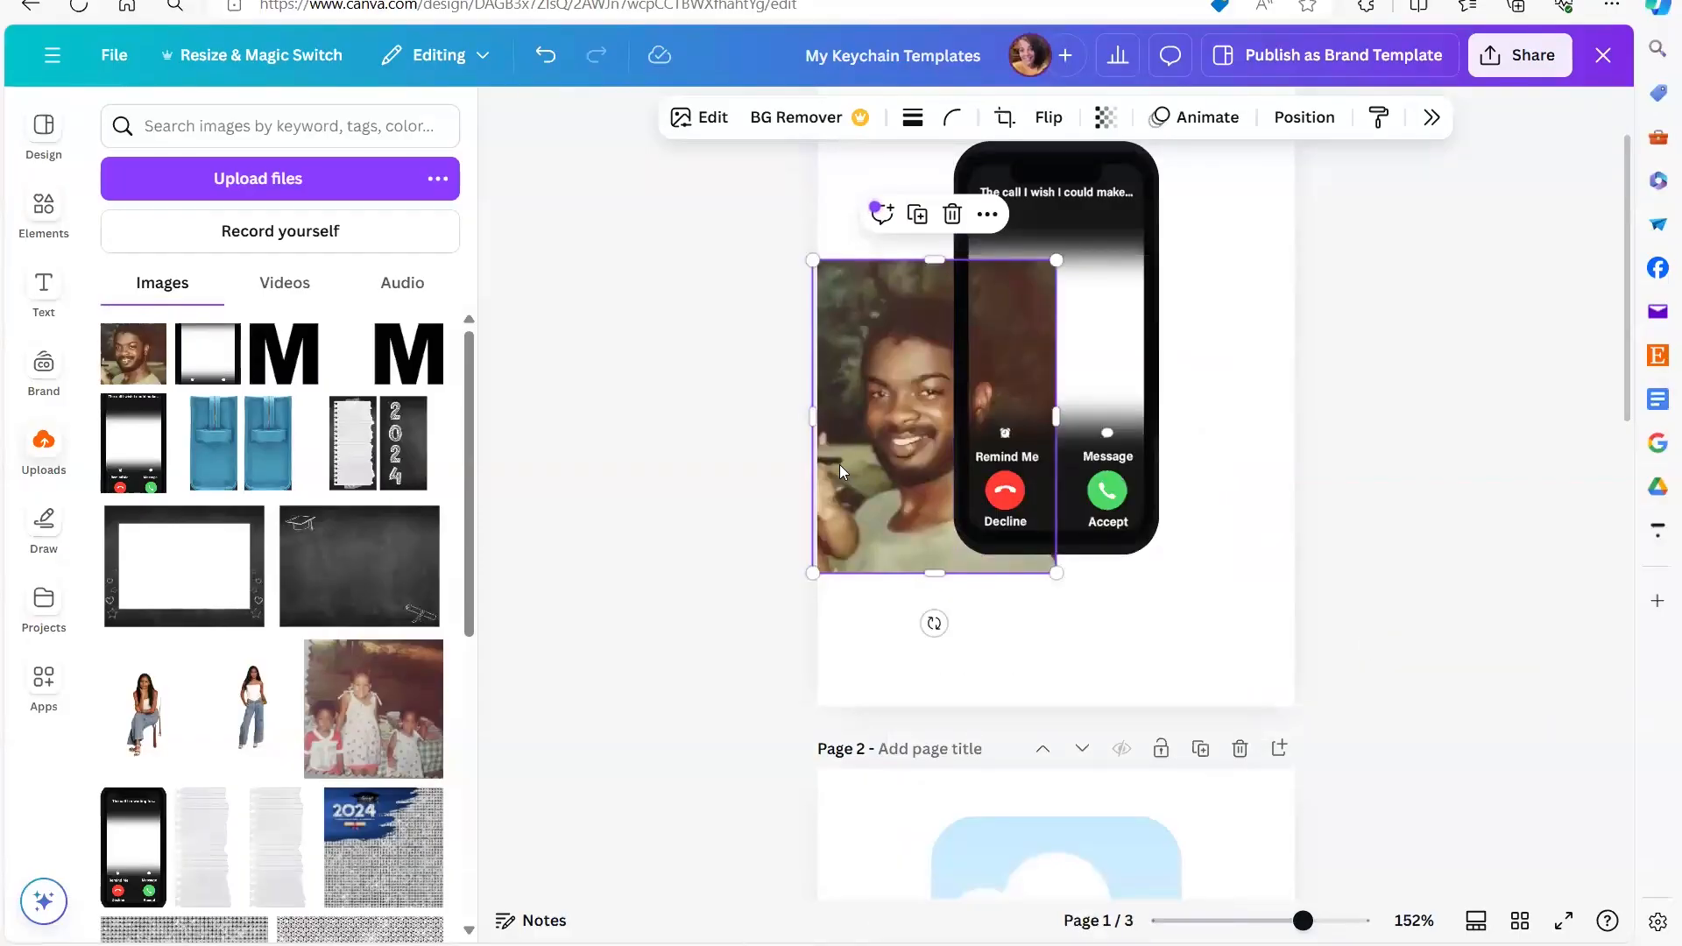
- Shrink the portrait and position it so the face fills the phone's screen with no edges outside the frame
{"action": "left_click_drag", "start_coordinate": [827, 547], "coordinate": [842, 524]}
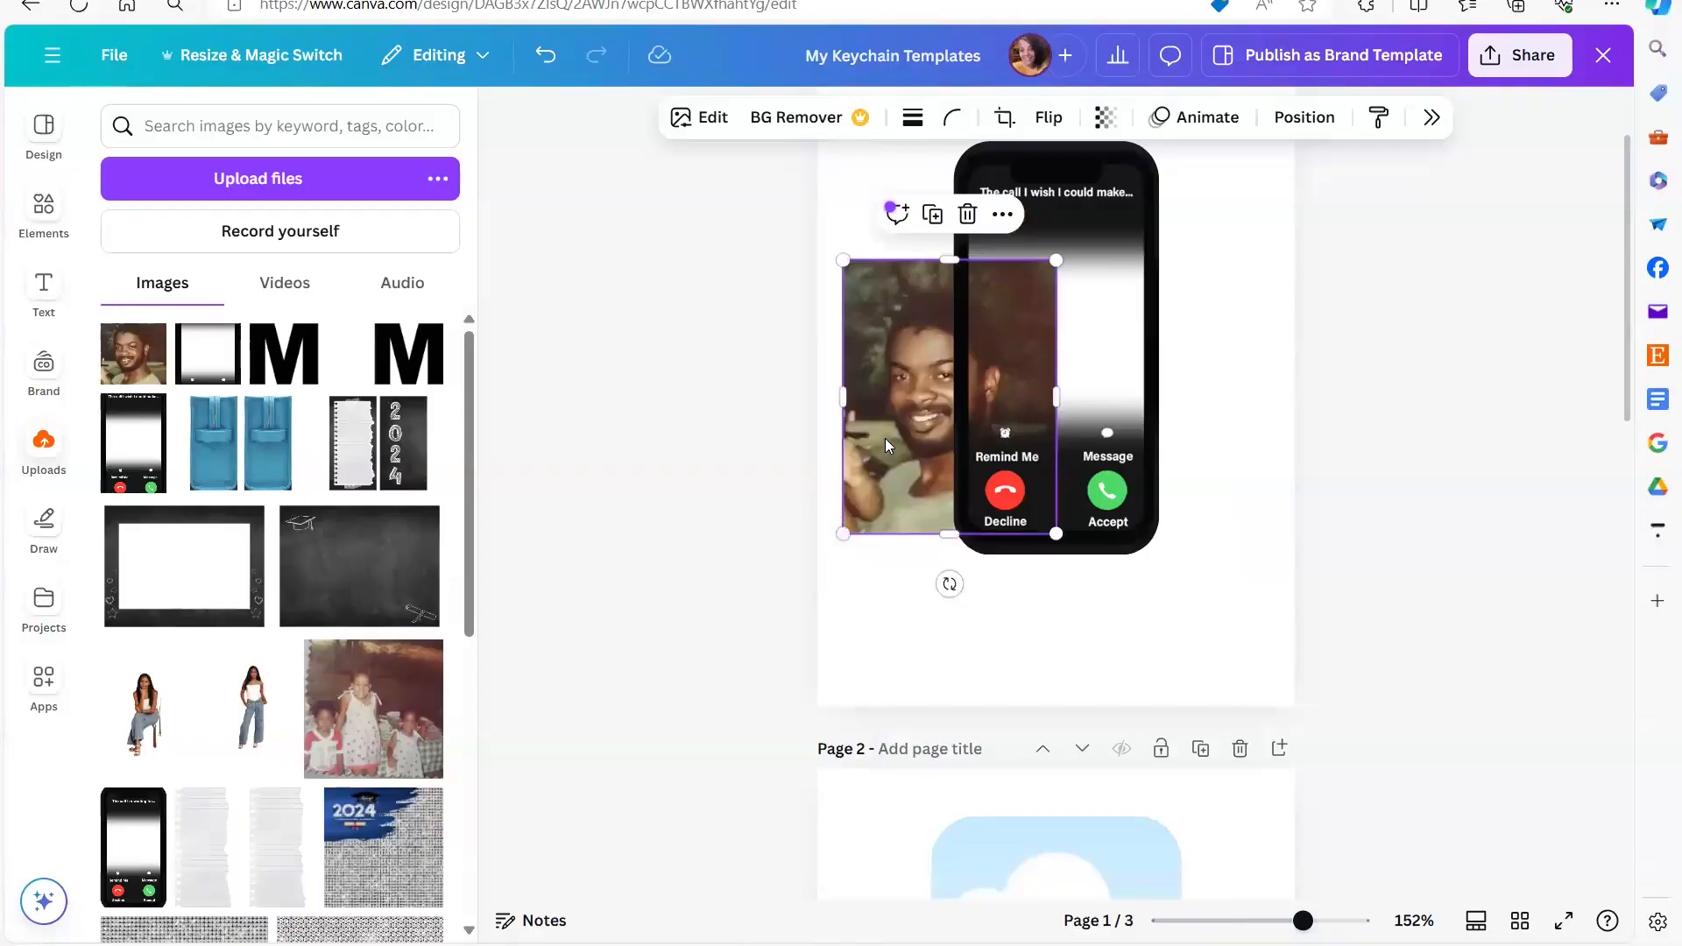
{"action": "key", "text": "Right"}
{"action": "key", "text": "Right"}
{"action": "key", "text": "Right"}
{"action": "key", "text": "Right"}
{"action": "key", "text": "Right"}
{"action": "key", "text": "Right"}
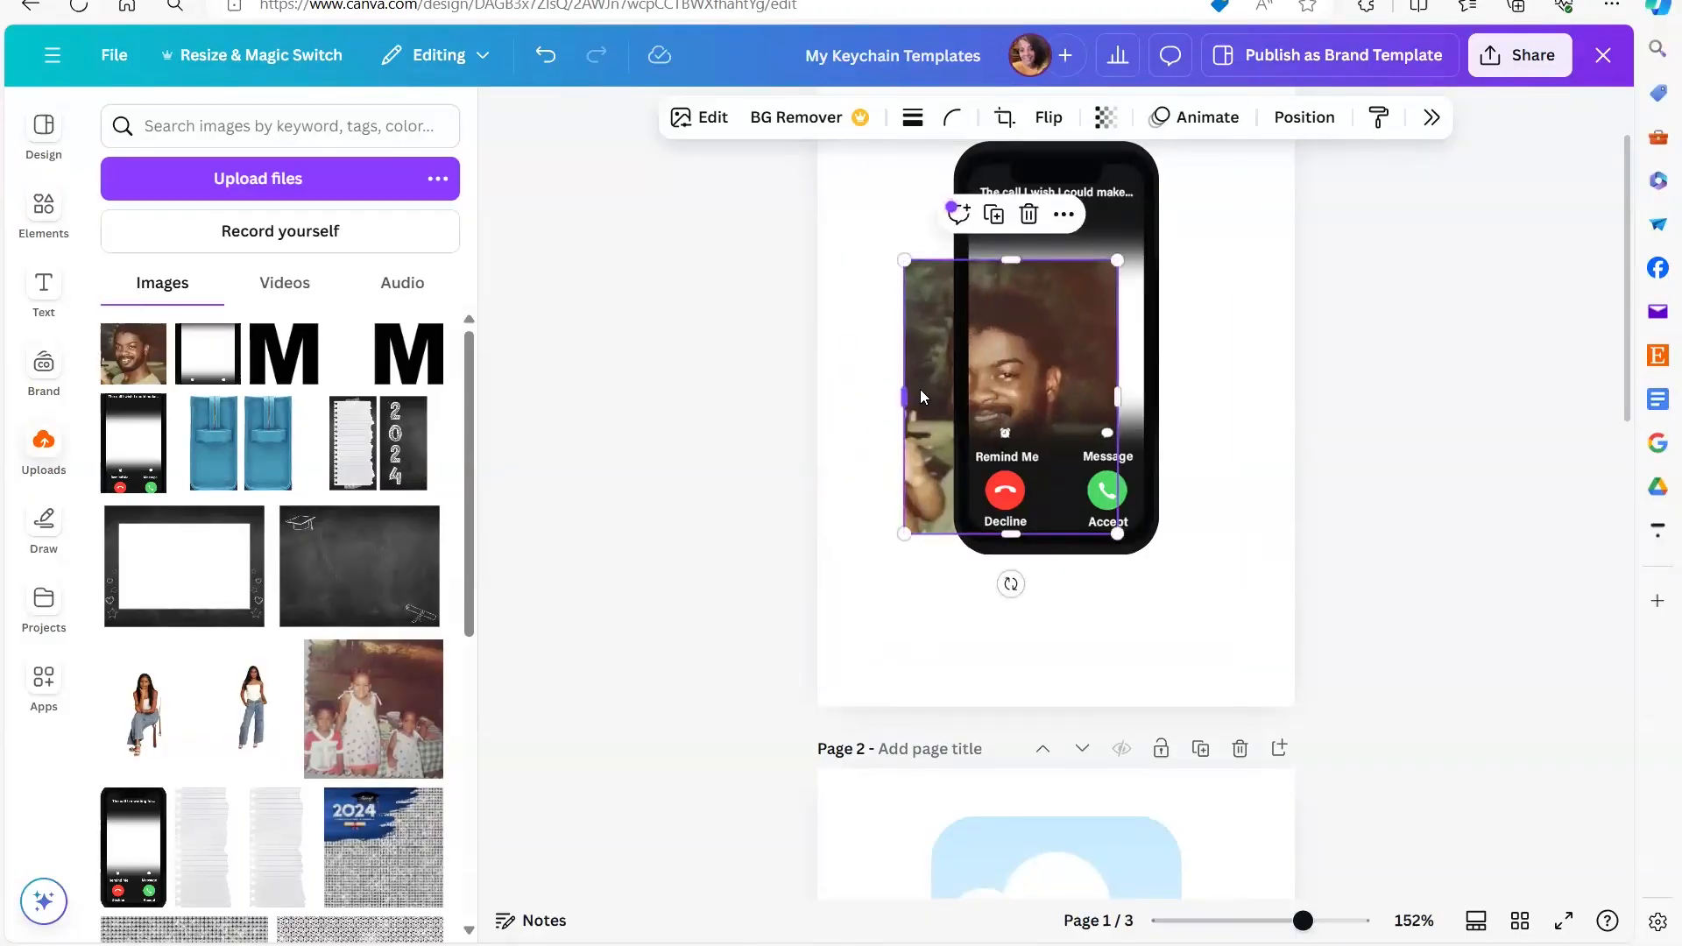
{"action": "left_click_drag", "start_coordinate": [920, 400], "coordinate": [849, 410]}
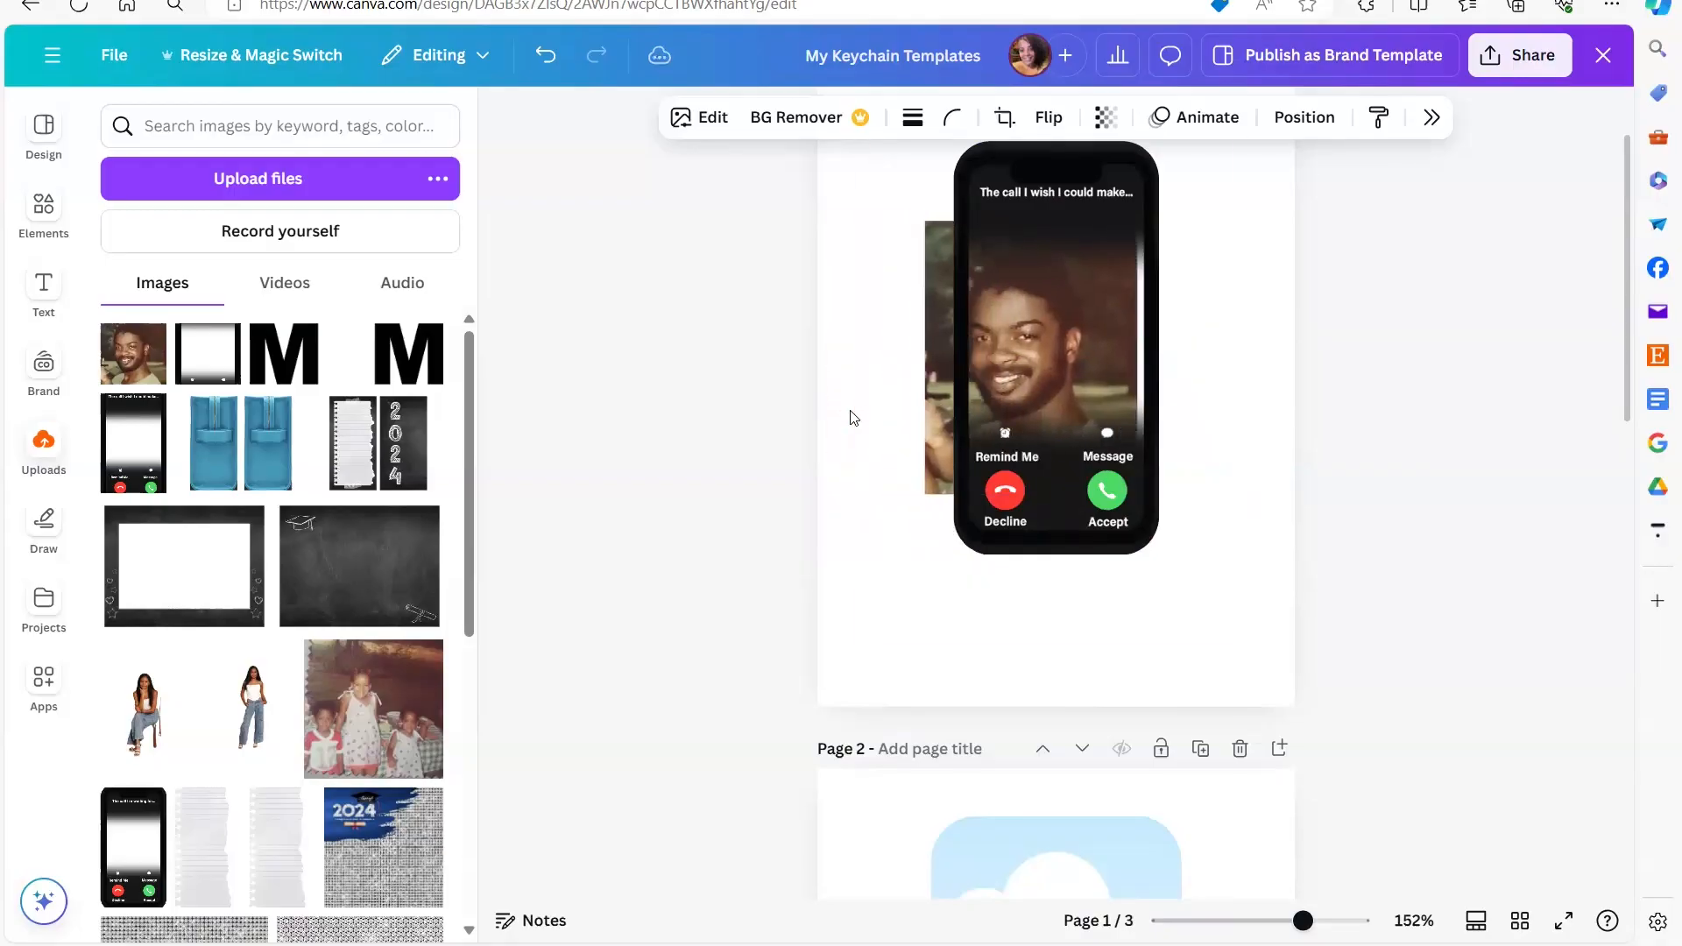
{"action": "left_click", "coordinate": [957, 490]}
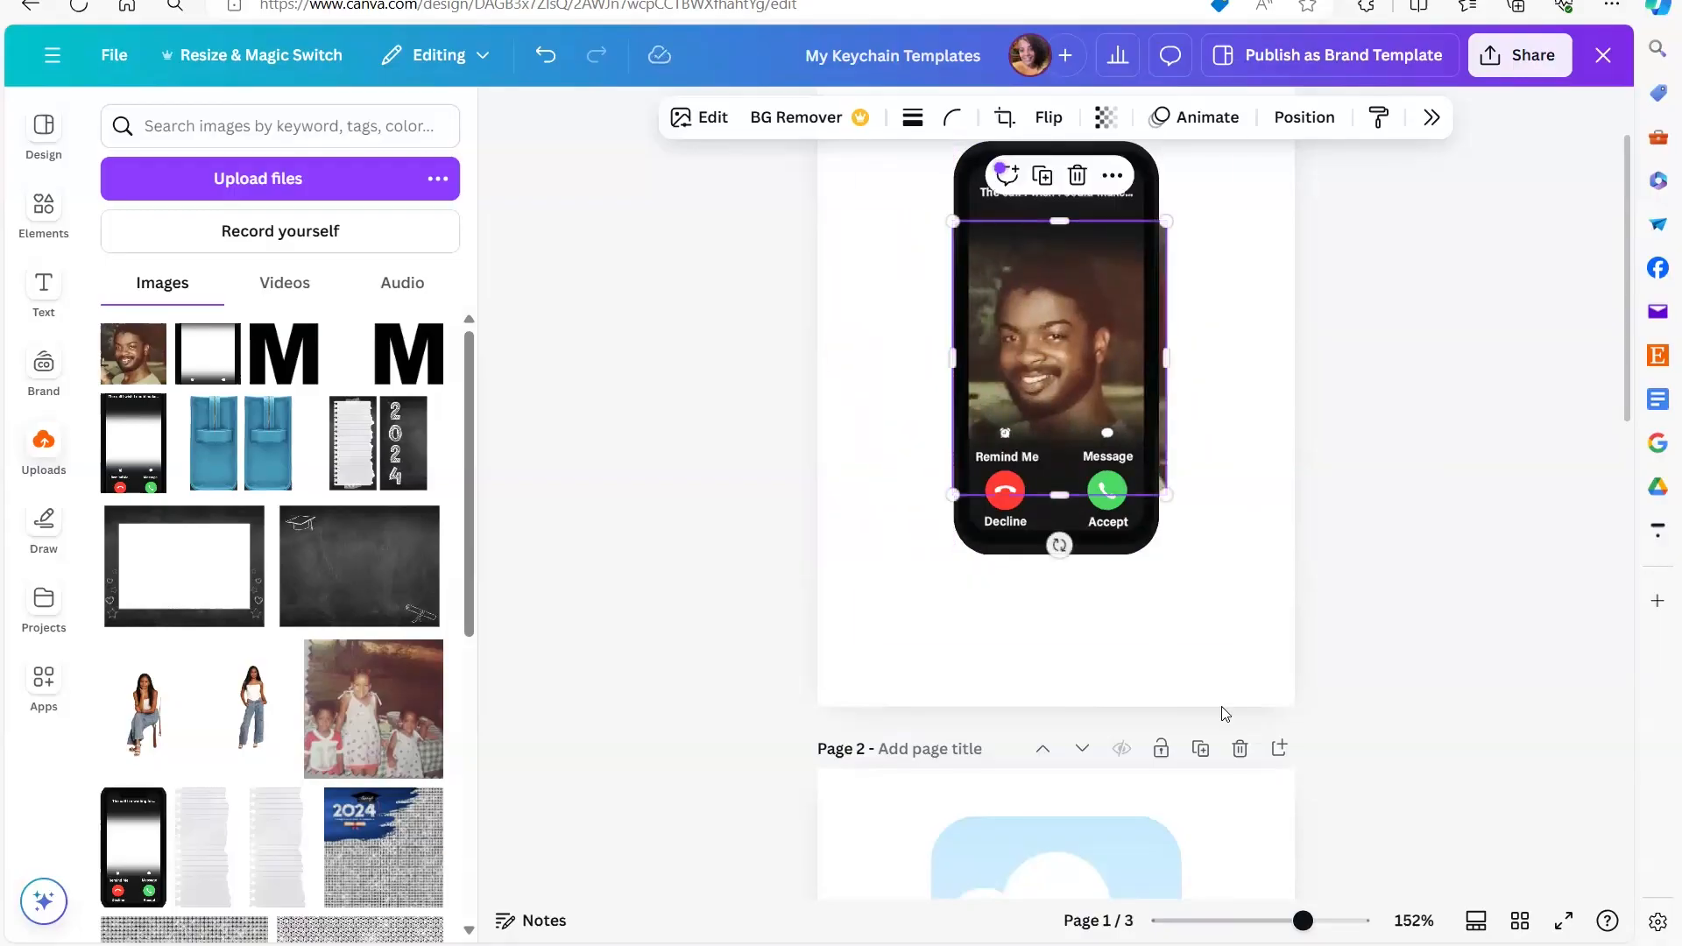
{"action": "left_click_drag", "start_coordinate": [1170, 497], "coordinate": [1154, 481]}
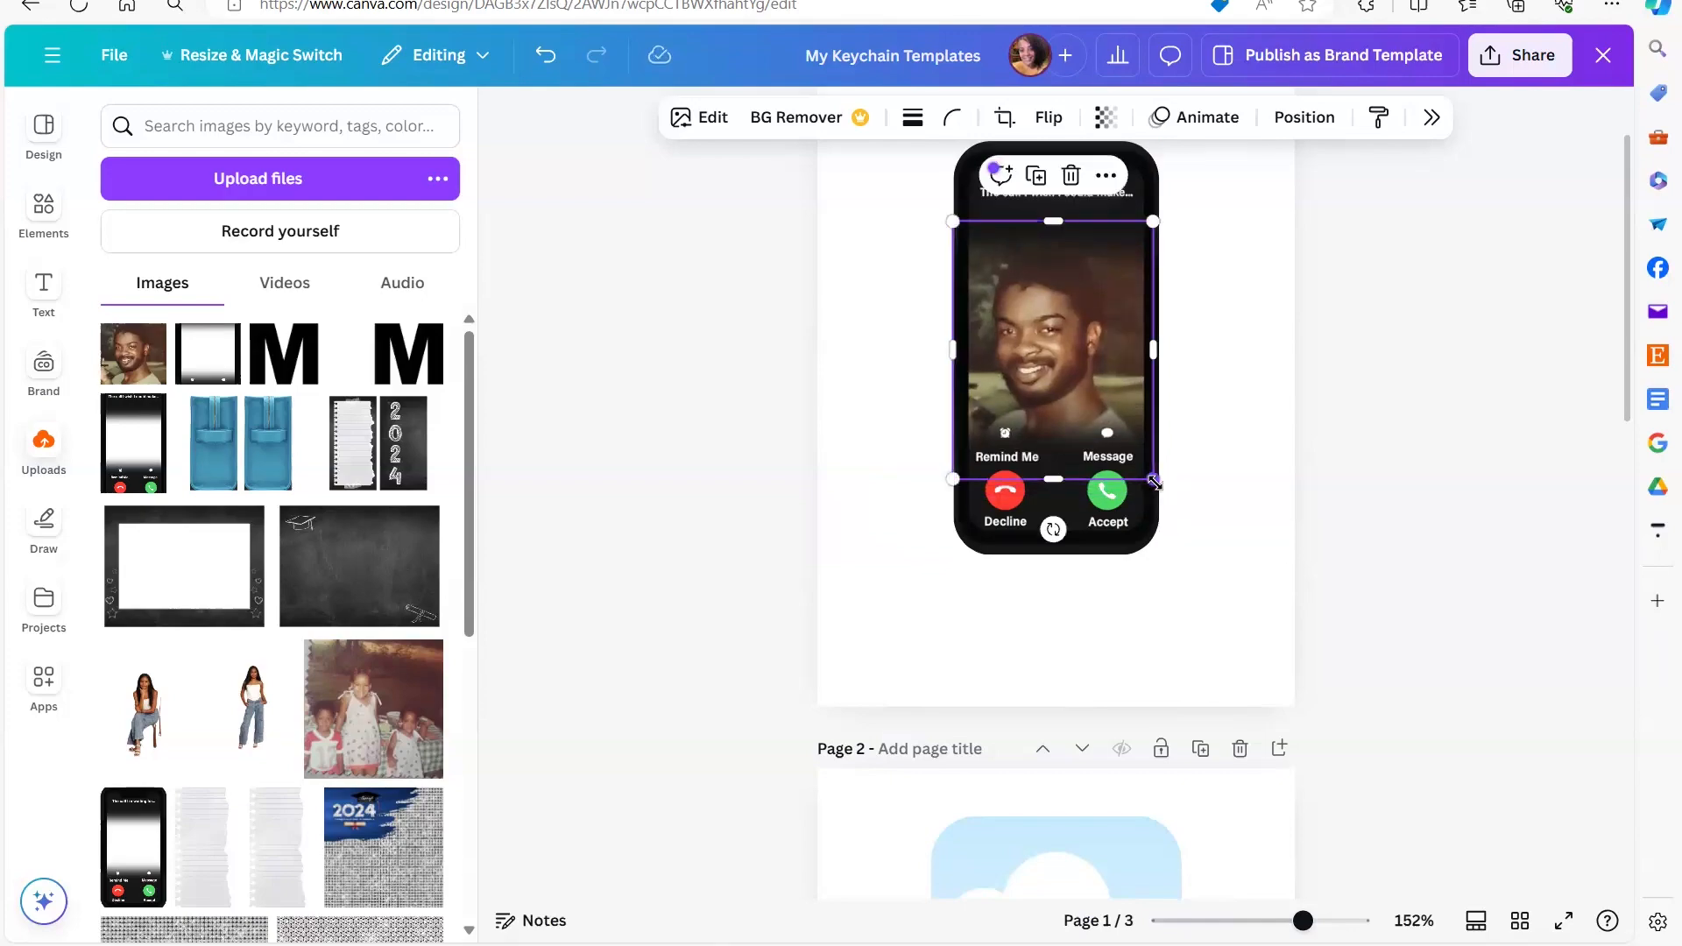
{"action": "left_click", "coordinate": [1212, 608]}
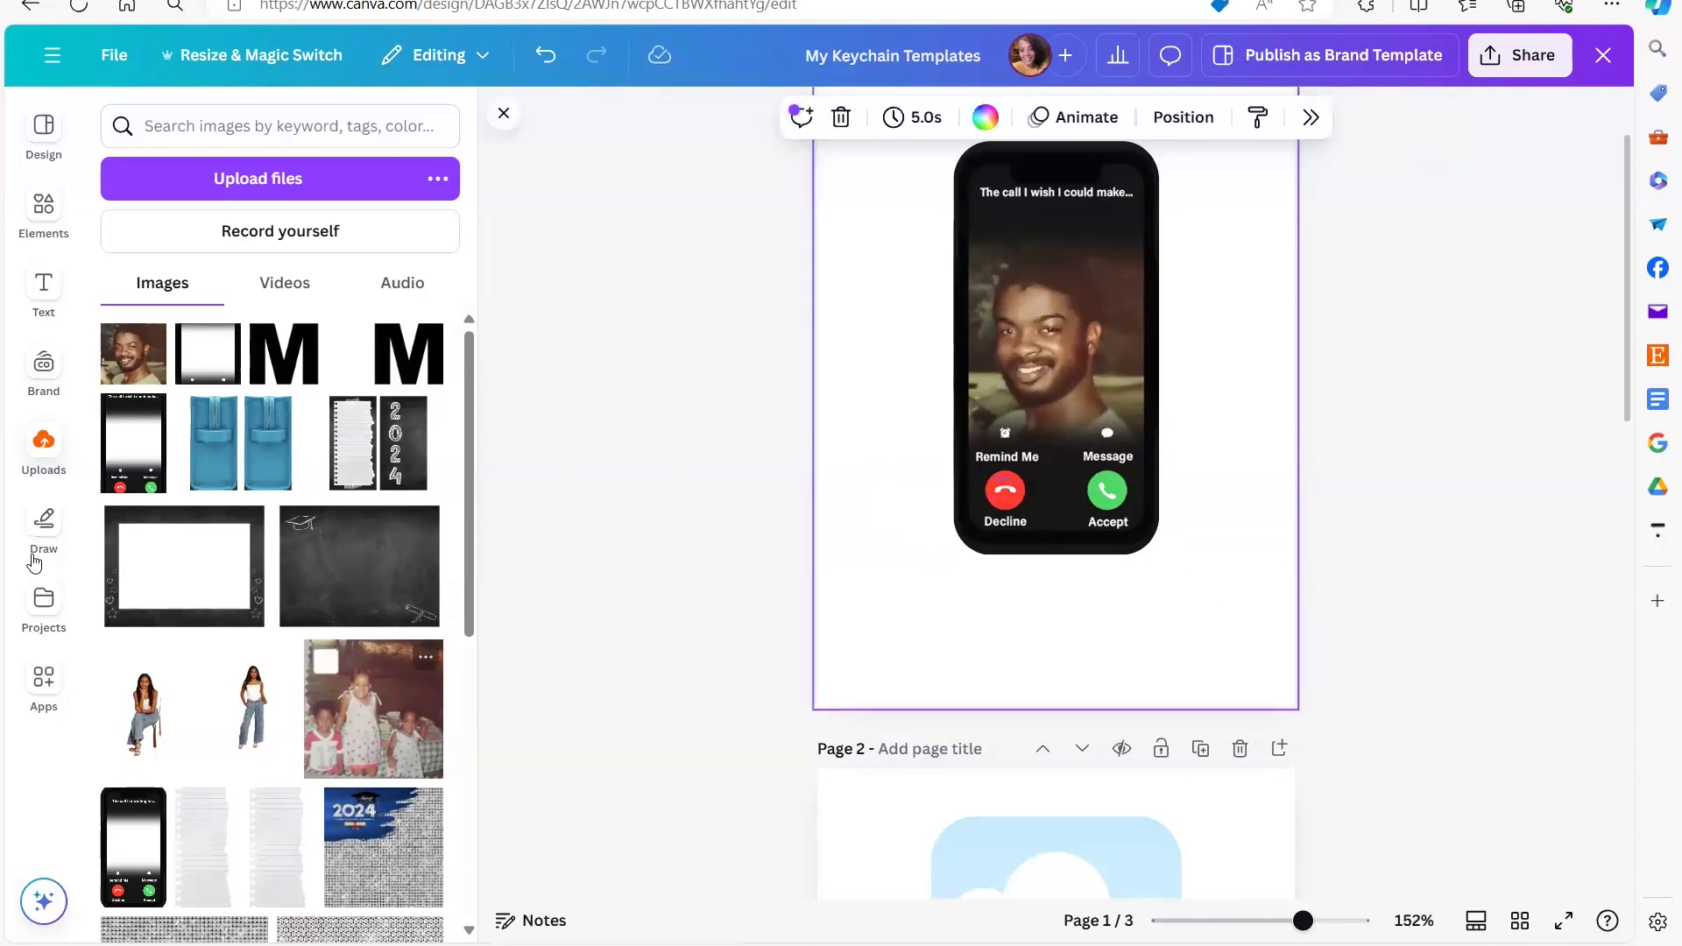
- Add a heading reading "Daddy" to page 1
{"action": "left_click", "coordinate": [48, 296]}
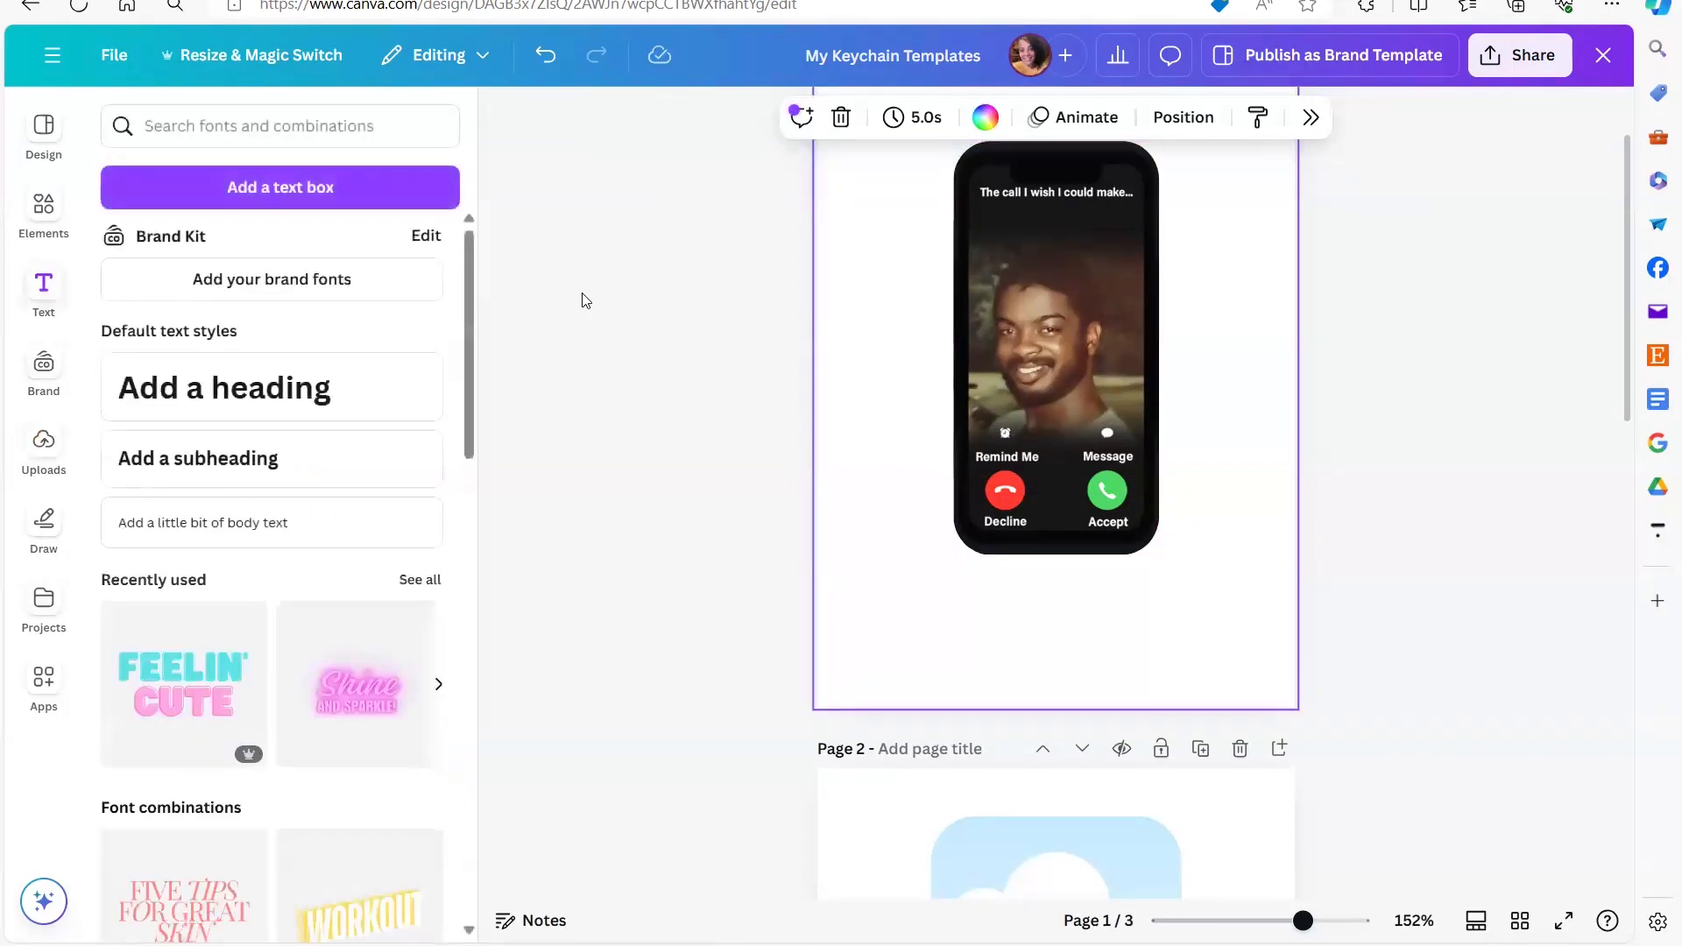
{"action": "left_click", "coordinate": [339, 399]}
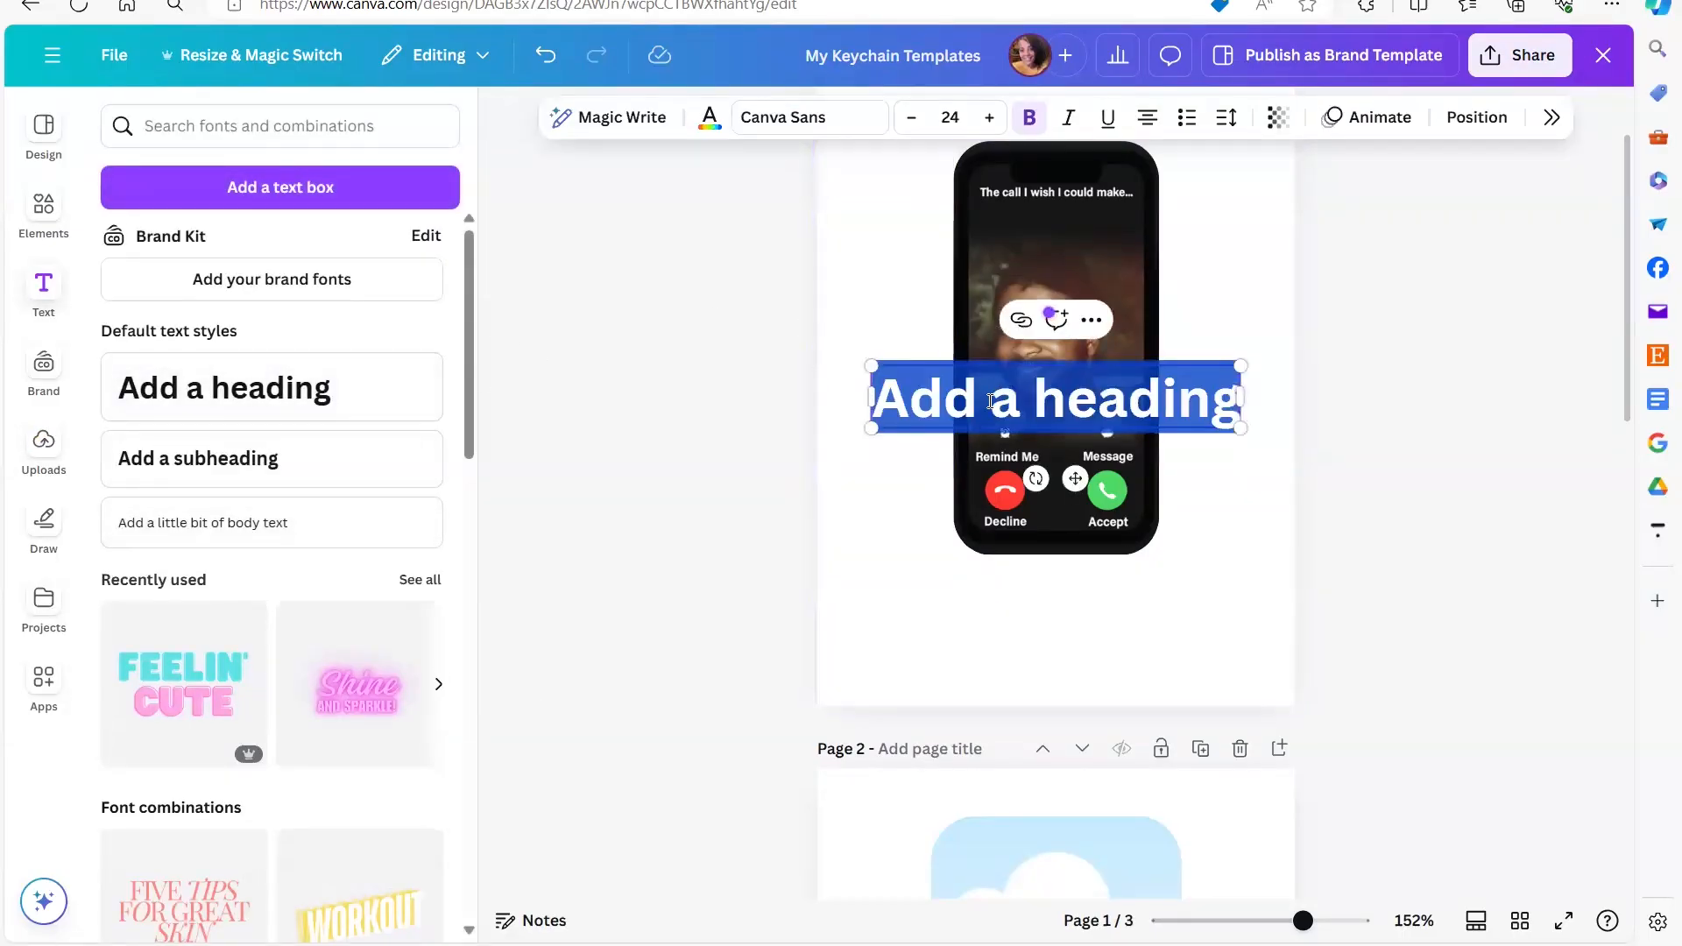
{"action": "type", "text": "Daddy"}
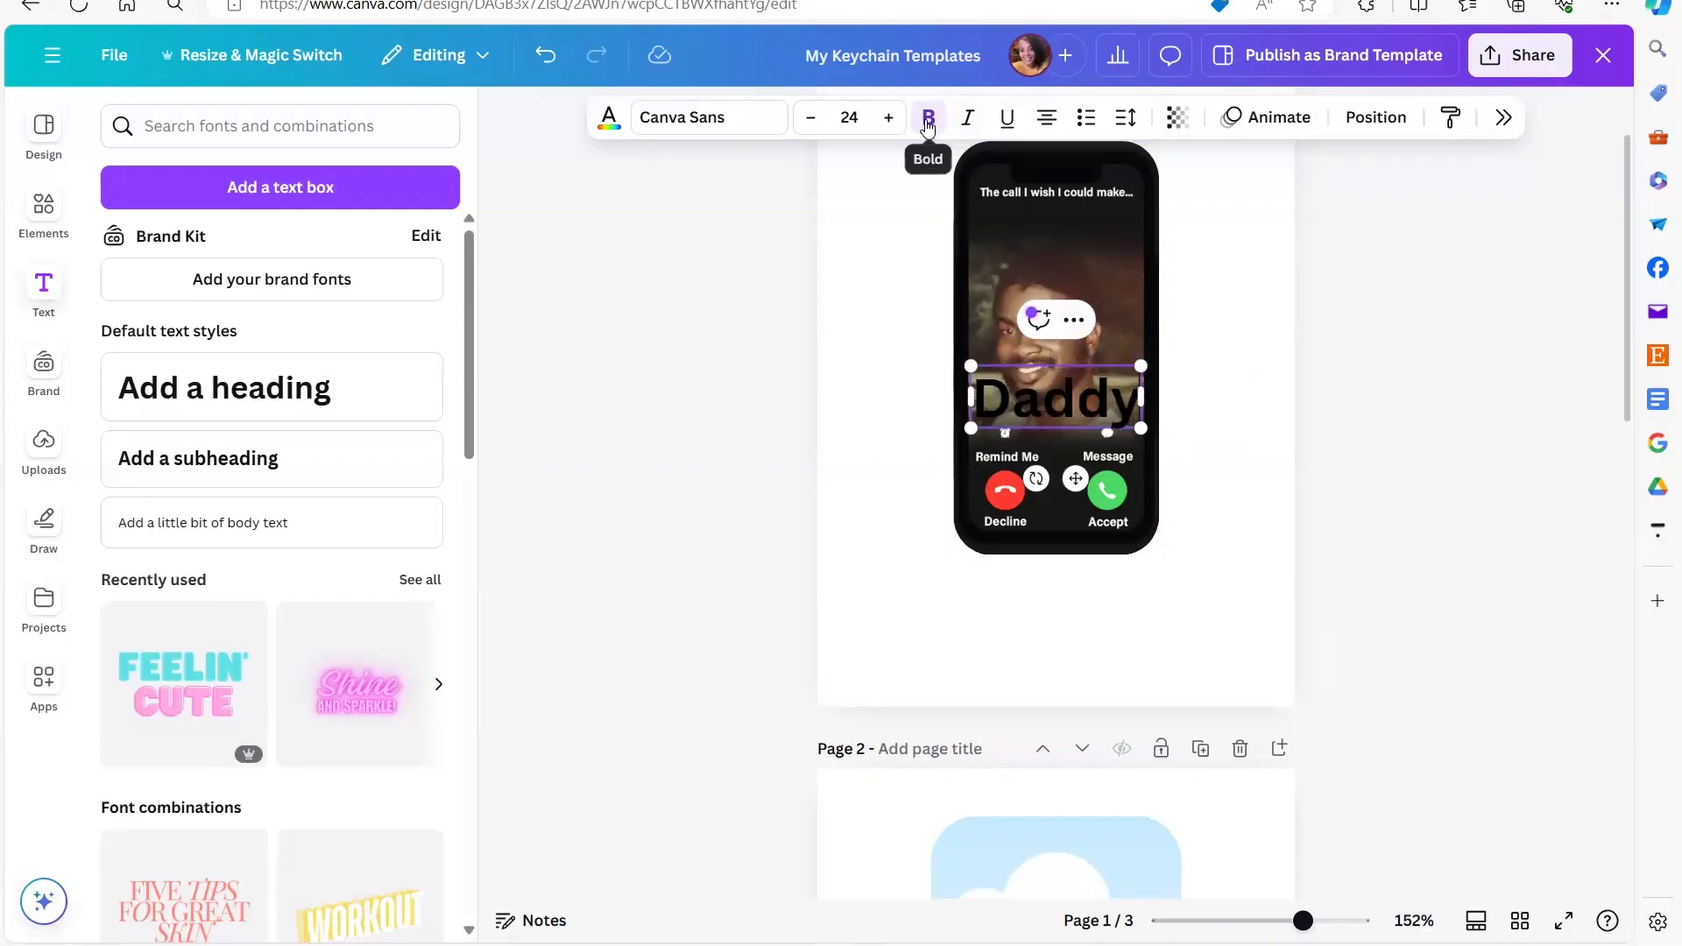
- Change the "Daddy" heading's text color to white
{"action": "left_click", "coordinate": [608, 117]}
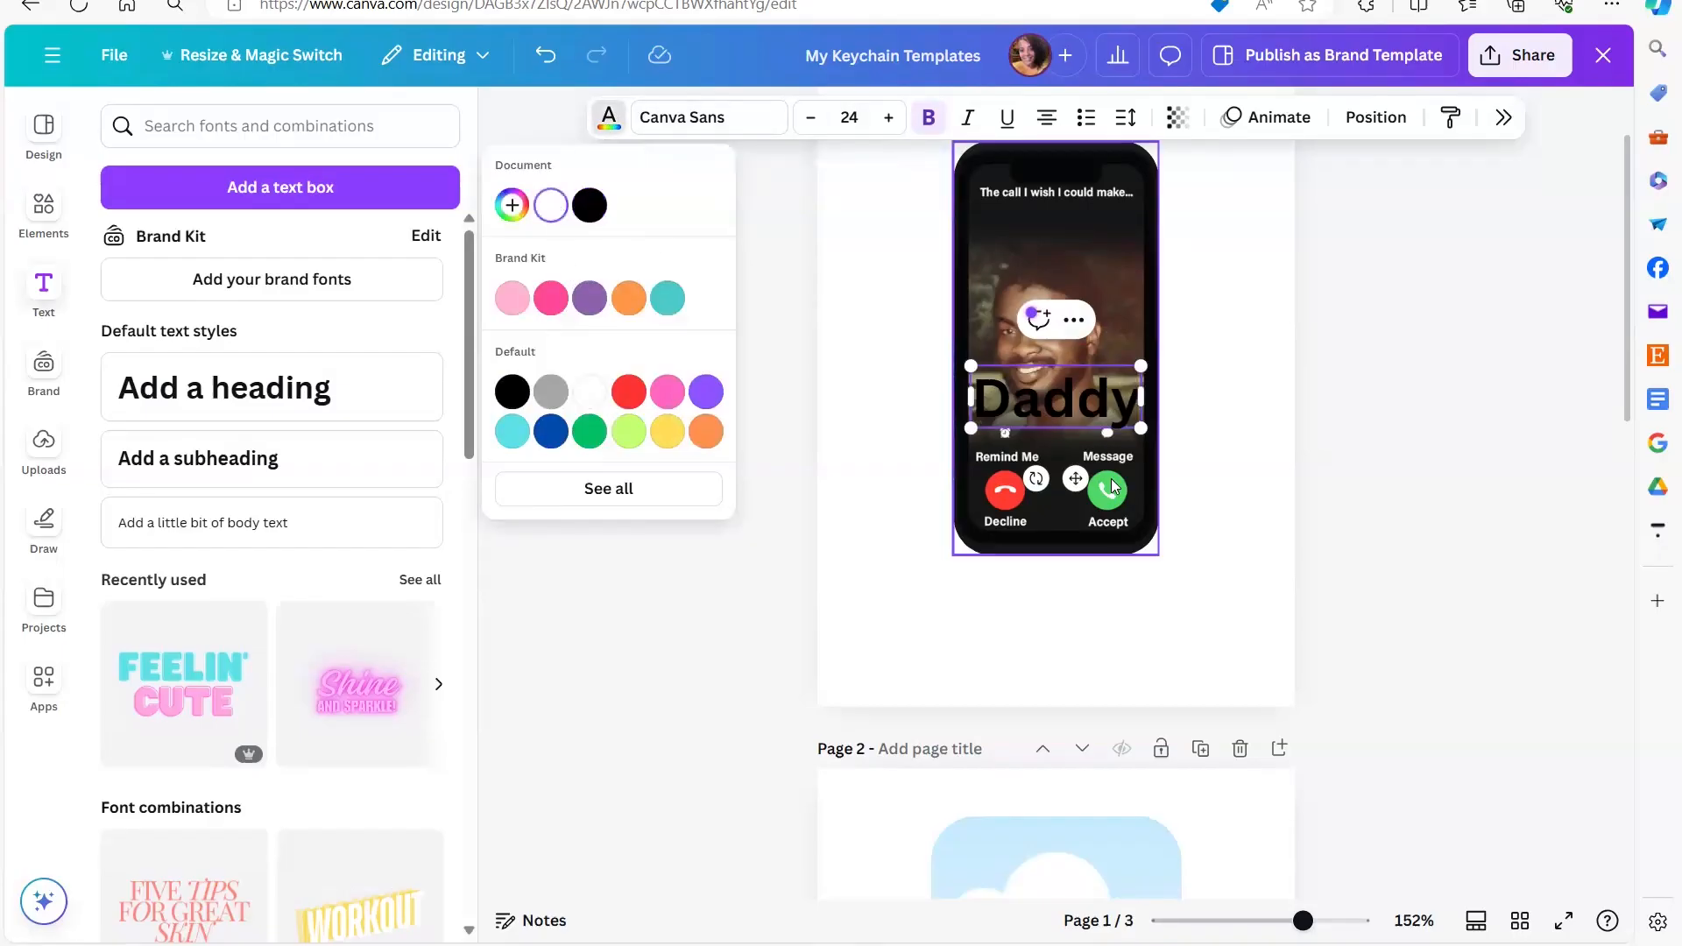
{"action": "left_click_drag", "start_coordinate": [1135, 404], "coordinate": [880, 404]}
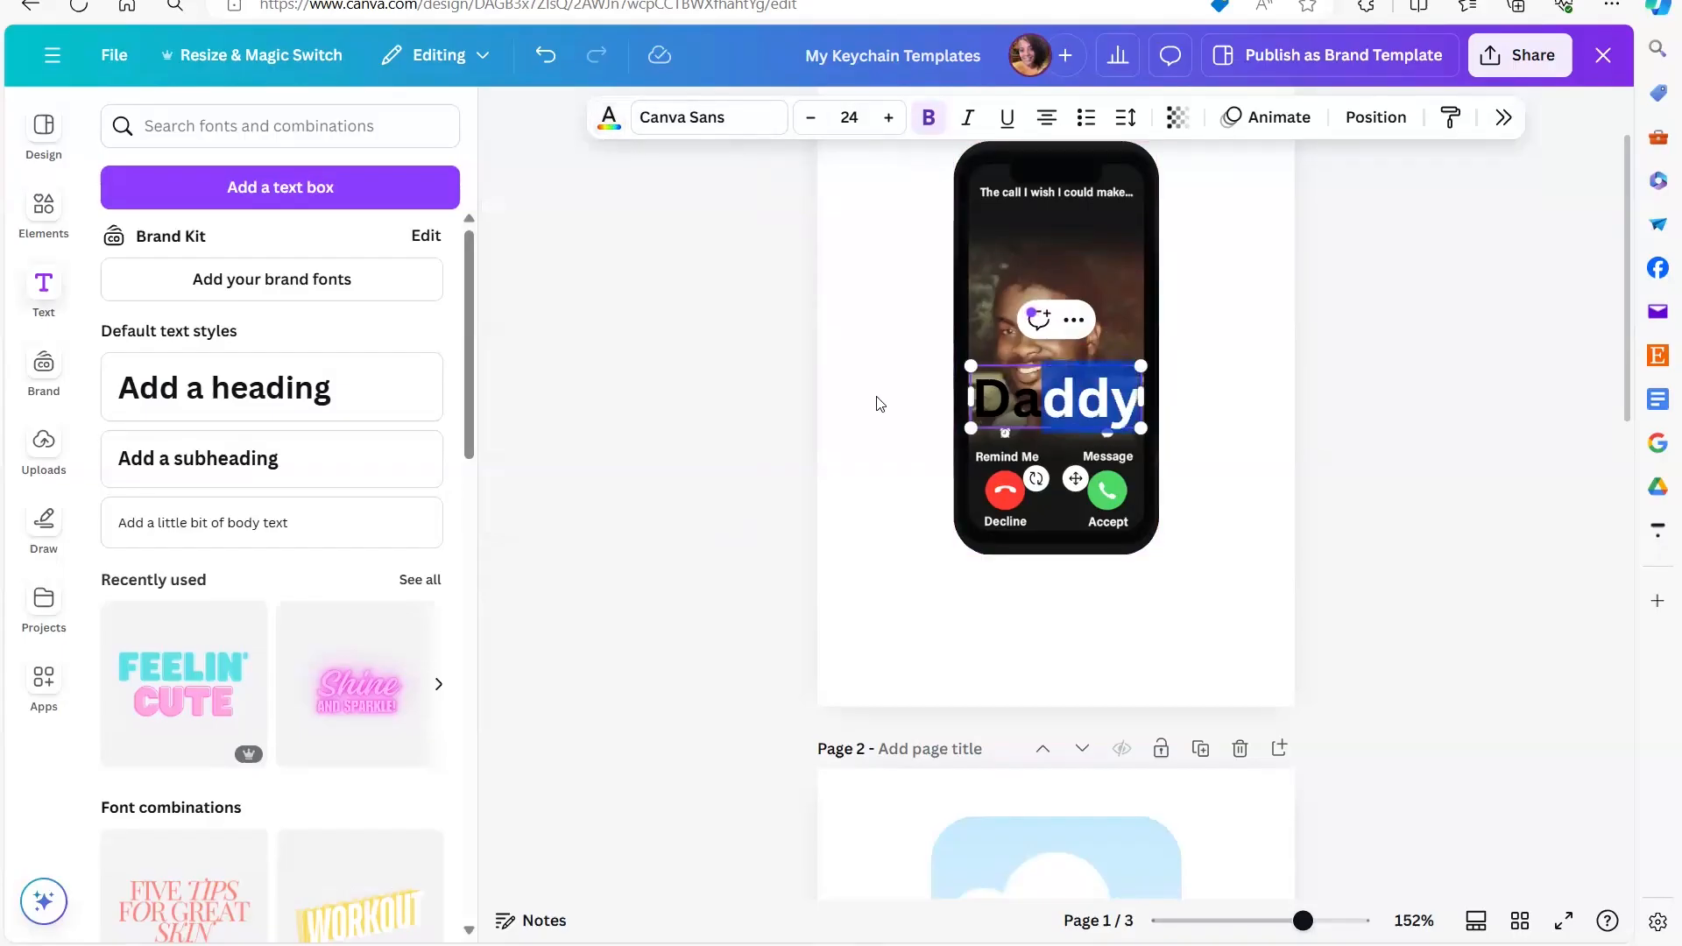
{"action": "left_click", "coordinate": [1130, 401]}
{"action": "left_click_drag", "start_coordinate": [1129, 404], "coordinate": [968, 403]}
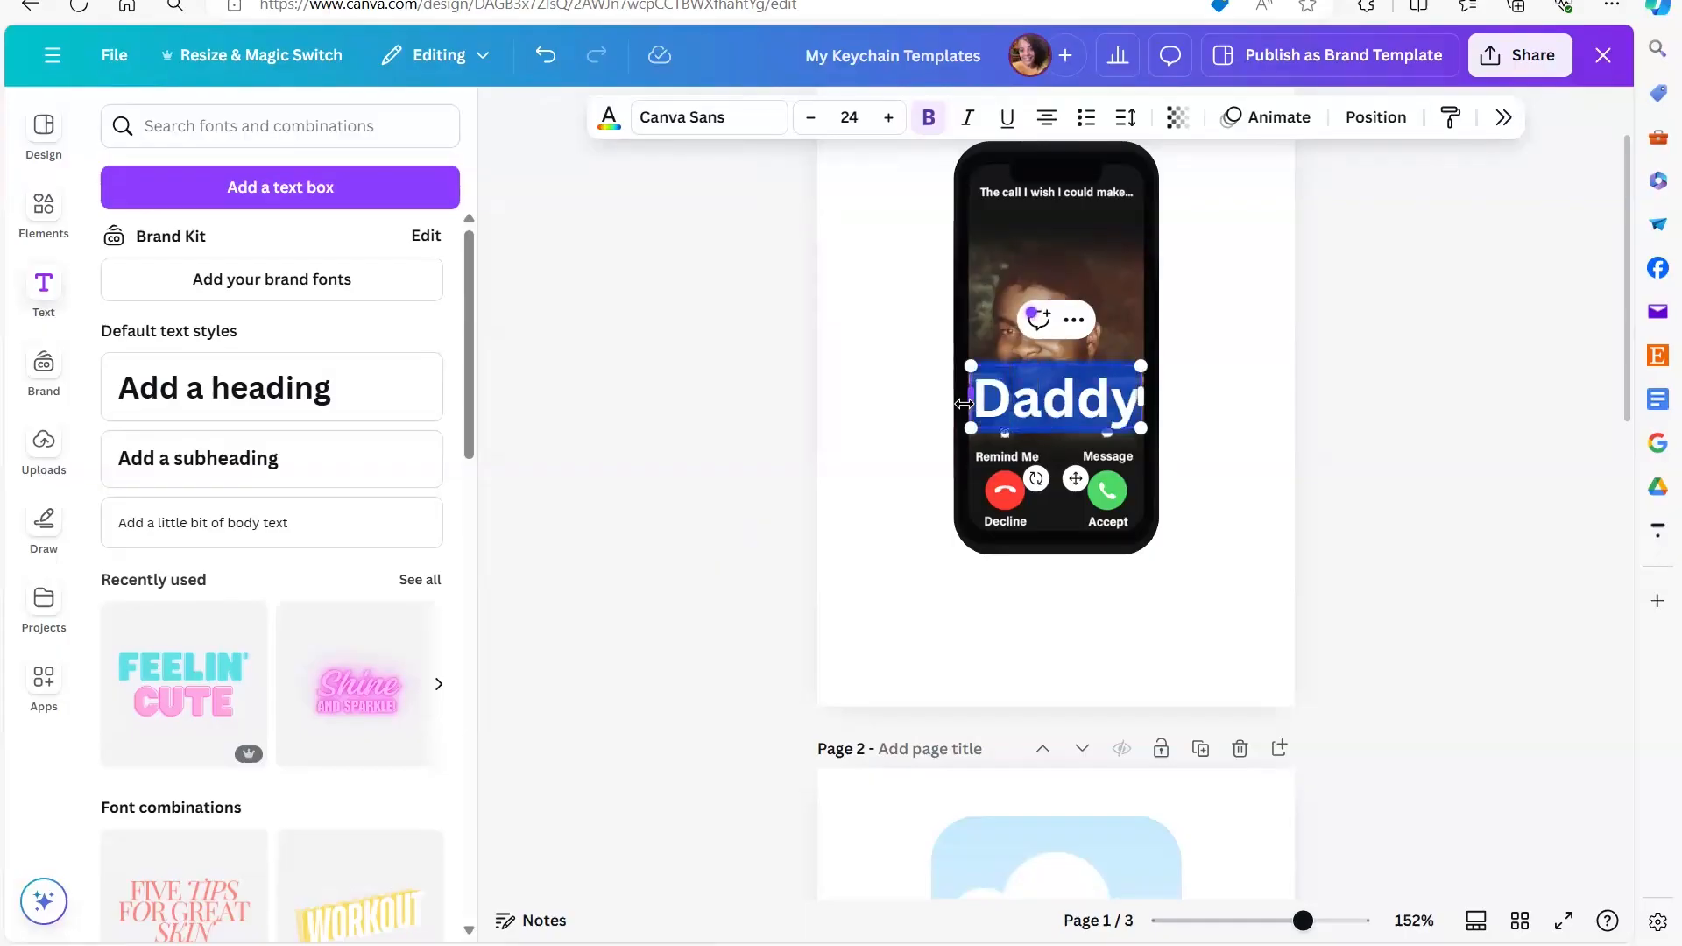
{"action": "left_click", "coordinate": [707, 131]}
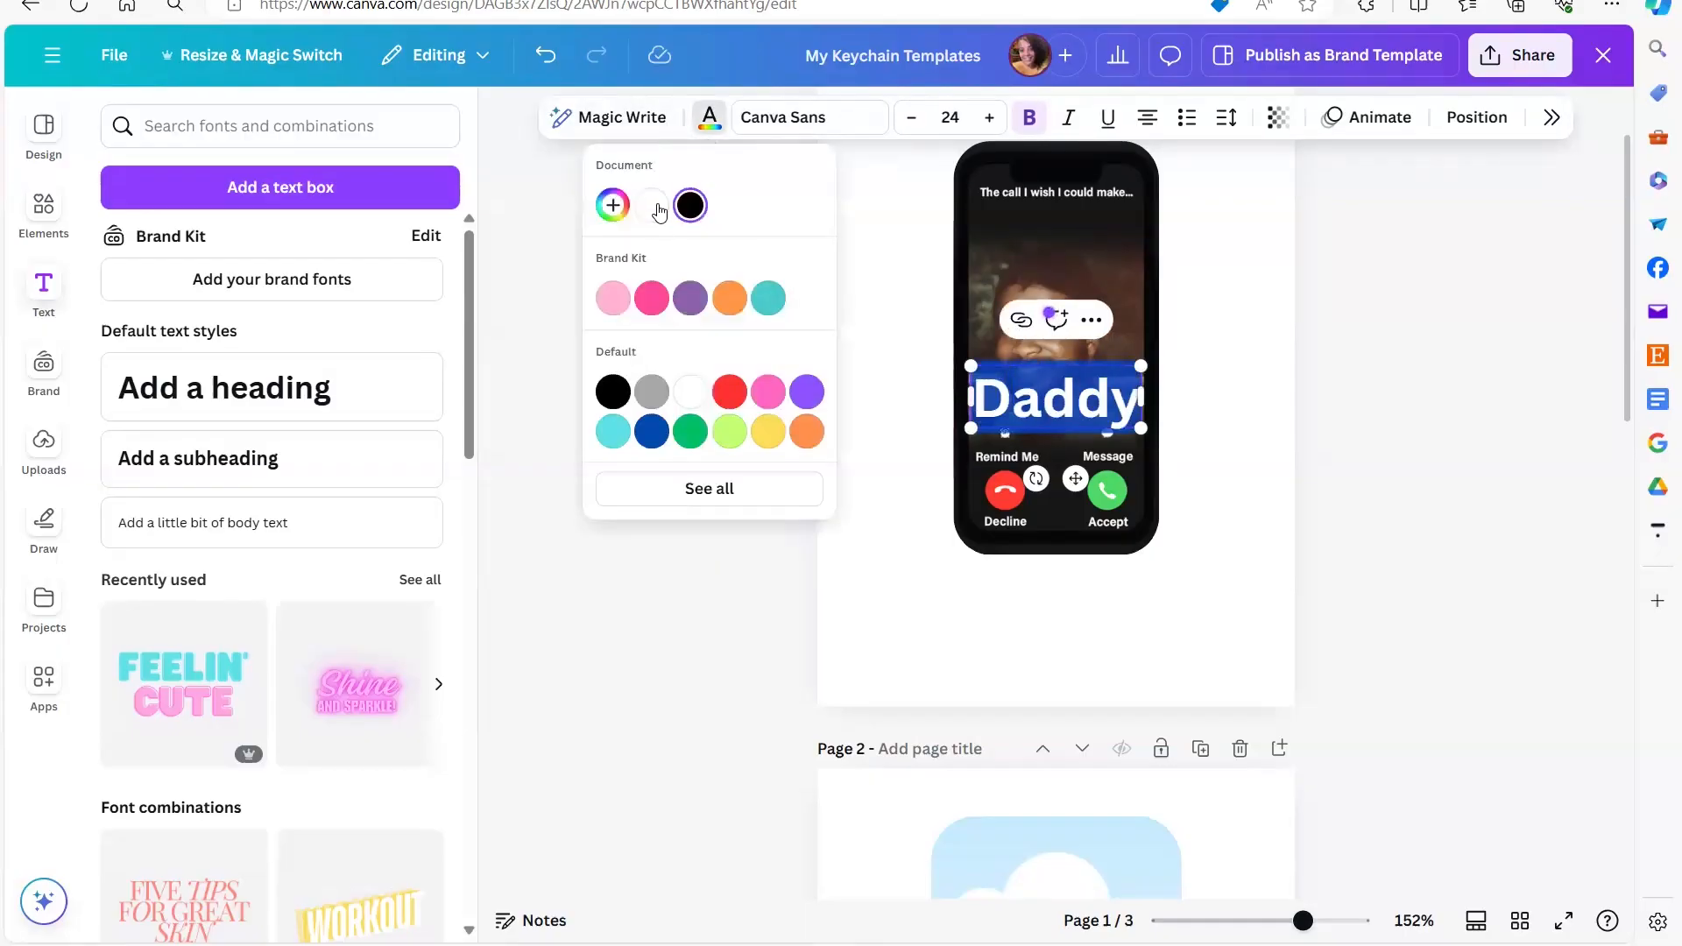
{"action": "left_click", "coordinate": [880, 588]}
{"action": "left_click", "coordinate": [880, 588]}
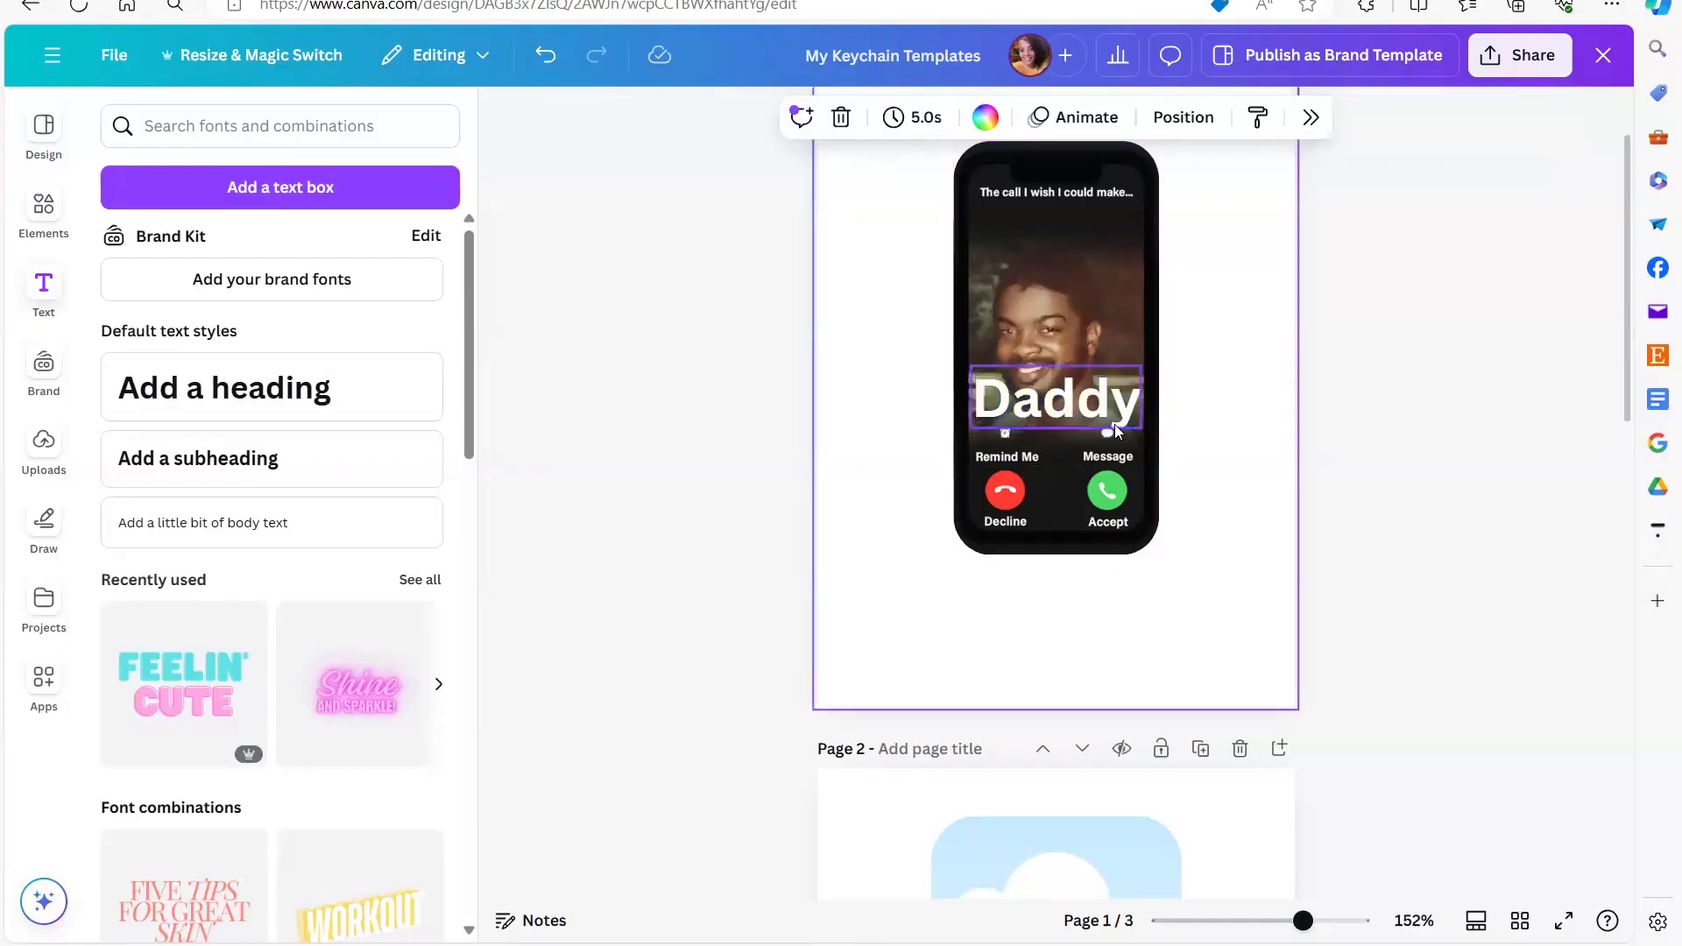
- Reduce the "Daddy" heading to size 18 and move it up just below the call caption
{"action": "left_click", "coordinate": [1114, 414]}
{"action": "left_click_drag", "start_coordinate": [1139, 428], "coordinate": [1100, 400]}
{"action": "key", "text": "Up"}
{"action": "key", "text": "Up"}
{"action": "key", "text": "Up"}
{"action": "key", "text": "Up"}
{"action": "key", "text": "Up"}
{"action": "key", "text": "Up"}
{"action": "key", "text": "Up"}
{"action": "key", "text": "Up"}
{"action": "key", "text": "Up"}
{"action": "key", "text": "Up"}
{"action": "key", "text": "Up"}
{"action": "key", "text": "Up"}
{"action": "key", "text": "Up"}
{"action": "key", "text": "Up"}
{"action": "key", "text": "Up"}
{"action": "key", "text": "Up"}
{"action": "key", "text": "Up"}
{"action": "key", "text": "Up"}
{"action": "key", "text": "Up"}
{"action": "key", "text": "Up"}
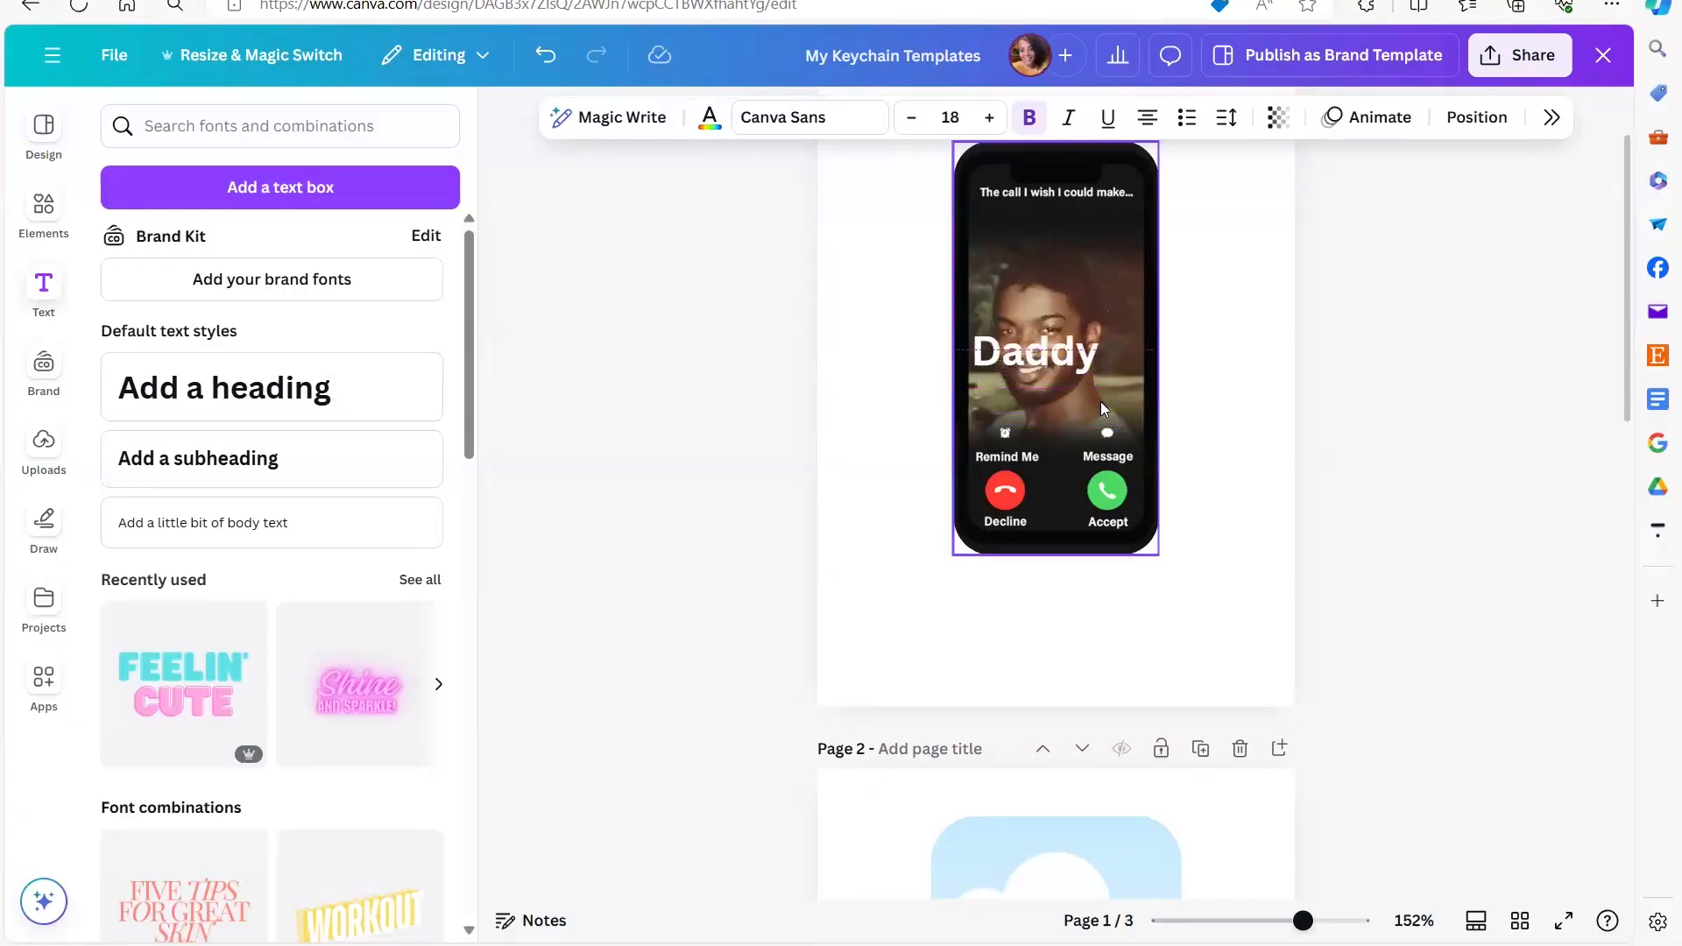
{"action": "key", "text": "Up"}
{"action": "key", "text": "Up"}
{"action": "key", "text": "Up"}
{"action": "key", "text": "Up"}
{"action": "key", "text": "Up"}
{"action": "key", "text": "Up"}
{"action": "key", "text": "Up"}
{"action": "key", "text": "Up"}
{"action": "key", "text": "Up"}
{"action": "key", "text": "Up"}
{"action": "key", "text": "Up"}
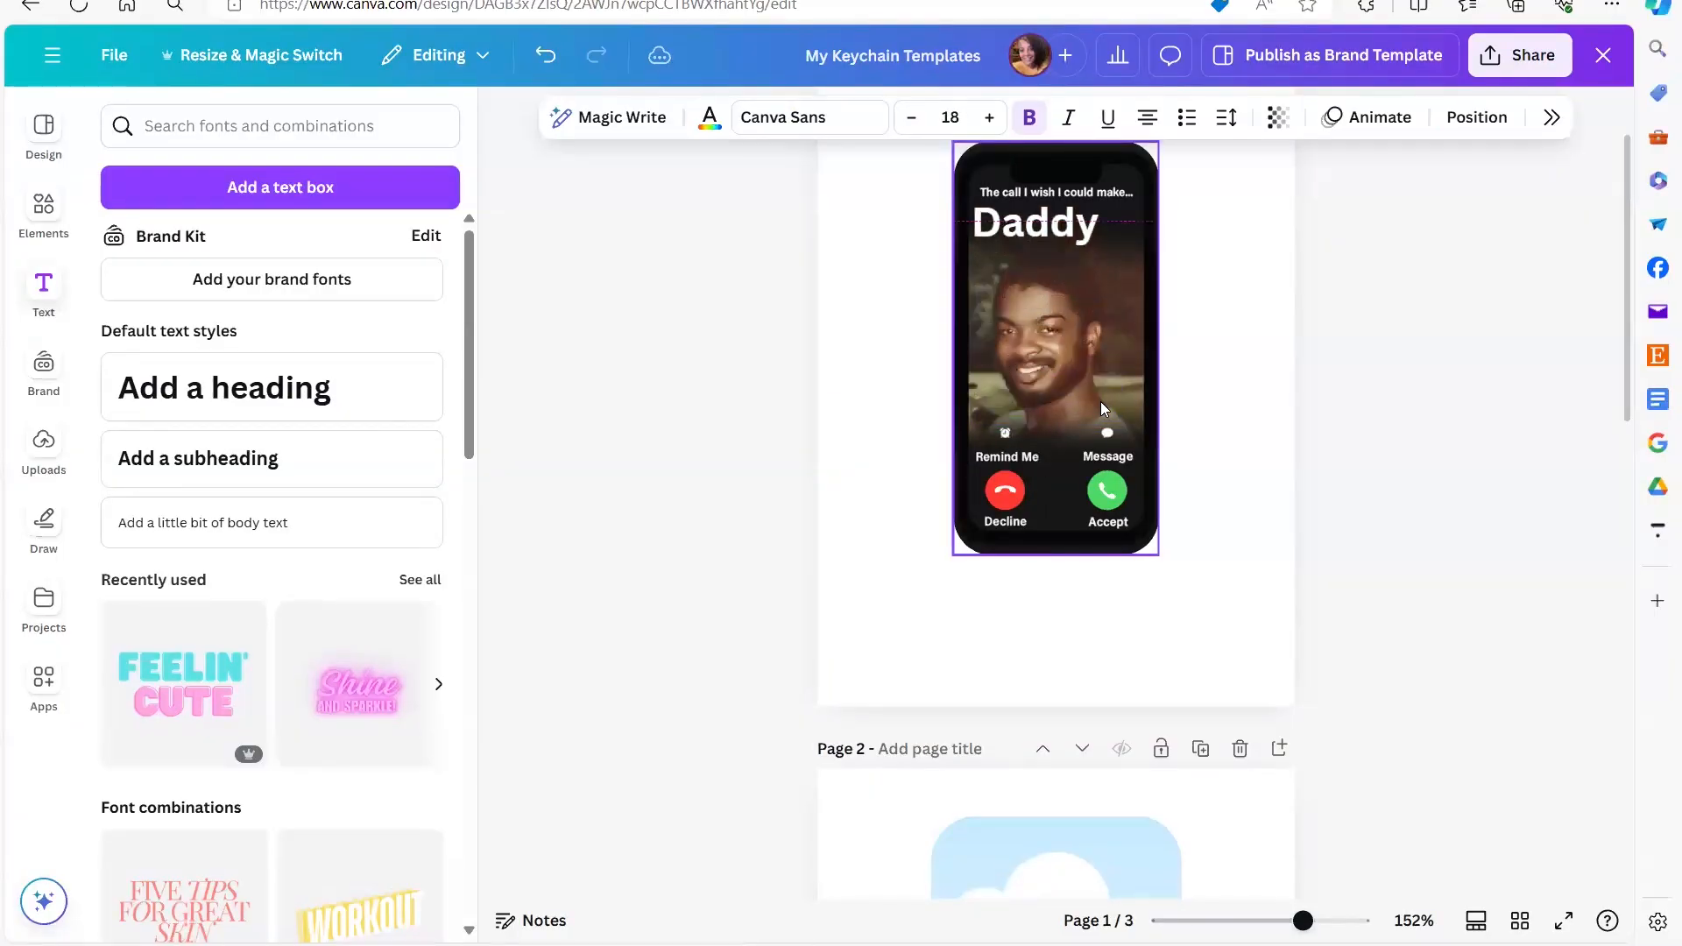
- Shrink the "Daddy" heading to size 12.8 and center it beneath the "The call I wish I could make..." caption
{"action": "left_click_drag", "start_coordinate": [1098, 235], "coordinate": [1067, 217]}
{"action": "key", "text": "Down"}
{"action": "key", "text": "Down"}
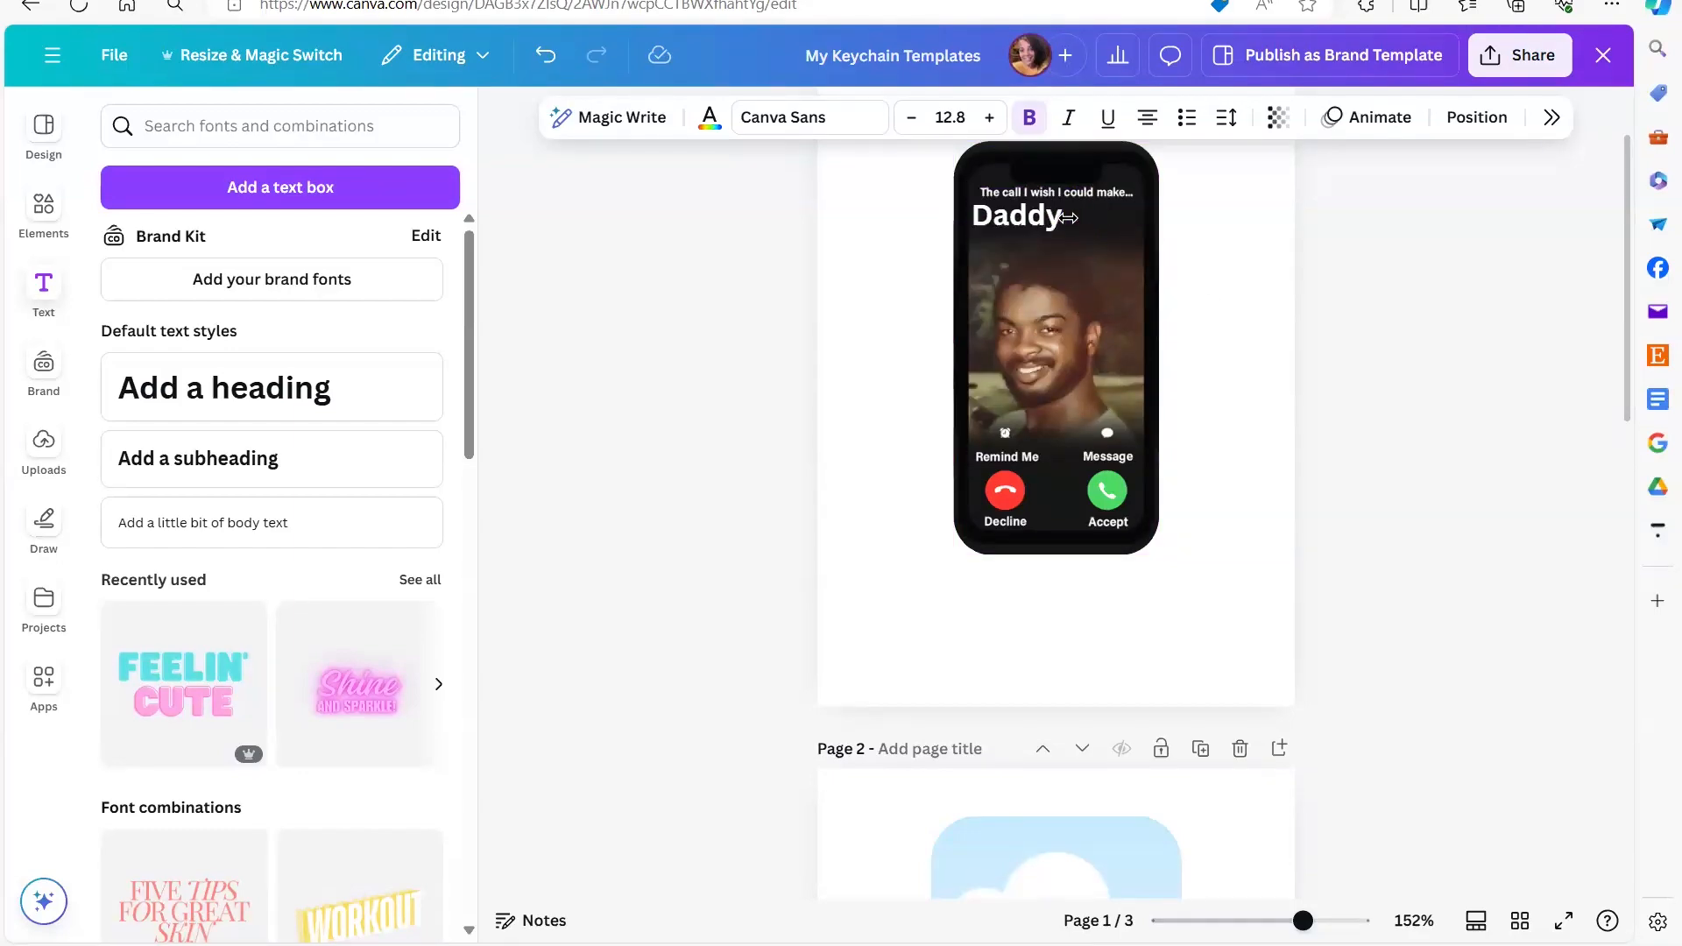
{"action": "key", "text": "Right"}
{"action": "key", "text": "Right"}
{"action": "key", "text": "Right"}
{"action": "key", "text": "Right"}
{"action": "key", "text": "Right"}
{"action": "key", "text": "Right"}
{"action": "key", "text": "Right"}
{"action": "key", "text": "Right"}
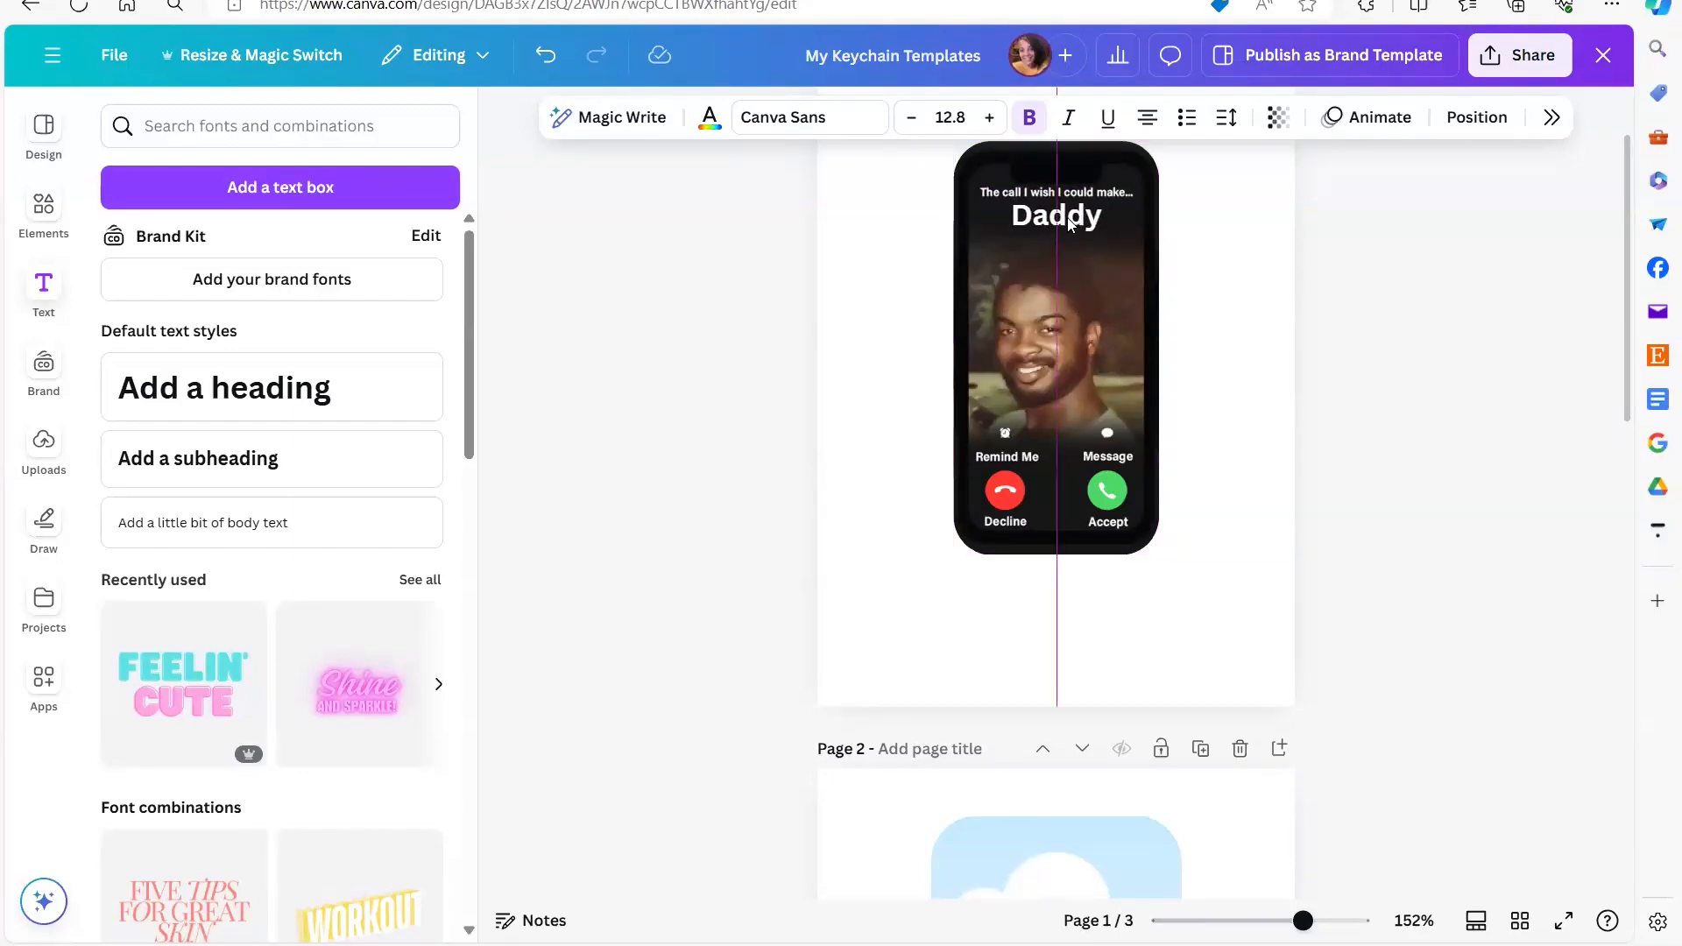
{"action": "left_click", "coordinate": [1251, 392]}
{"action": "left_click", "coordinate": [1443, 515]}
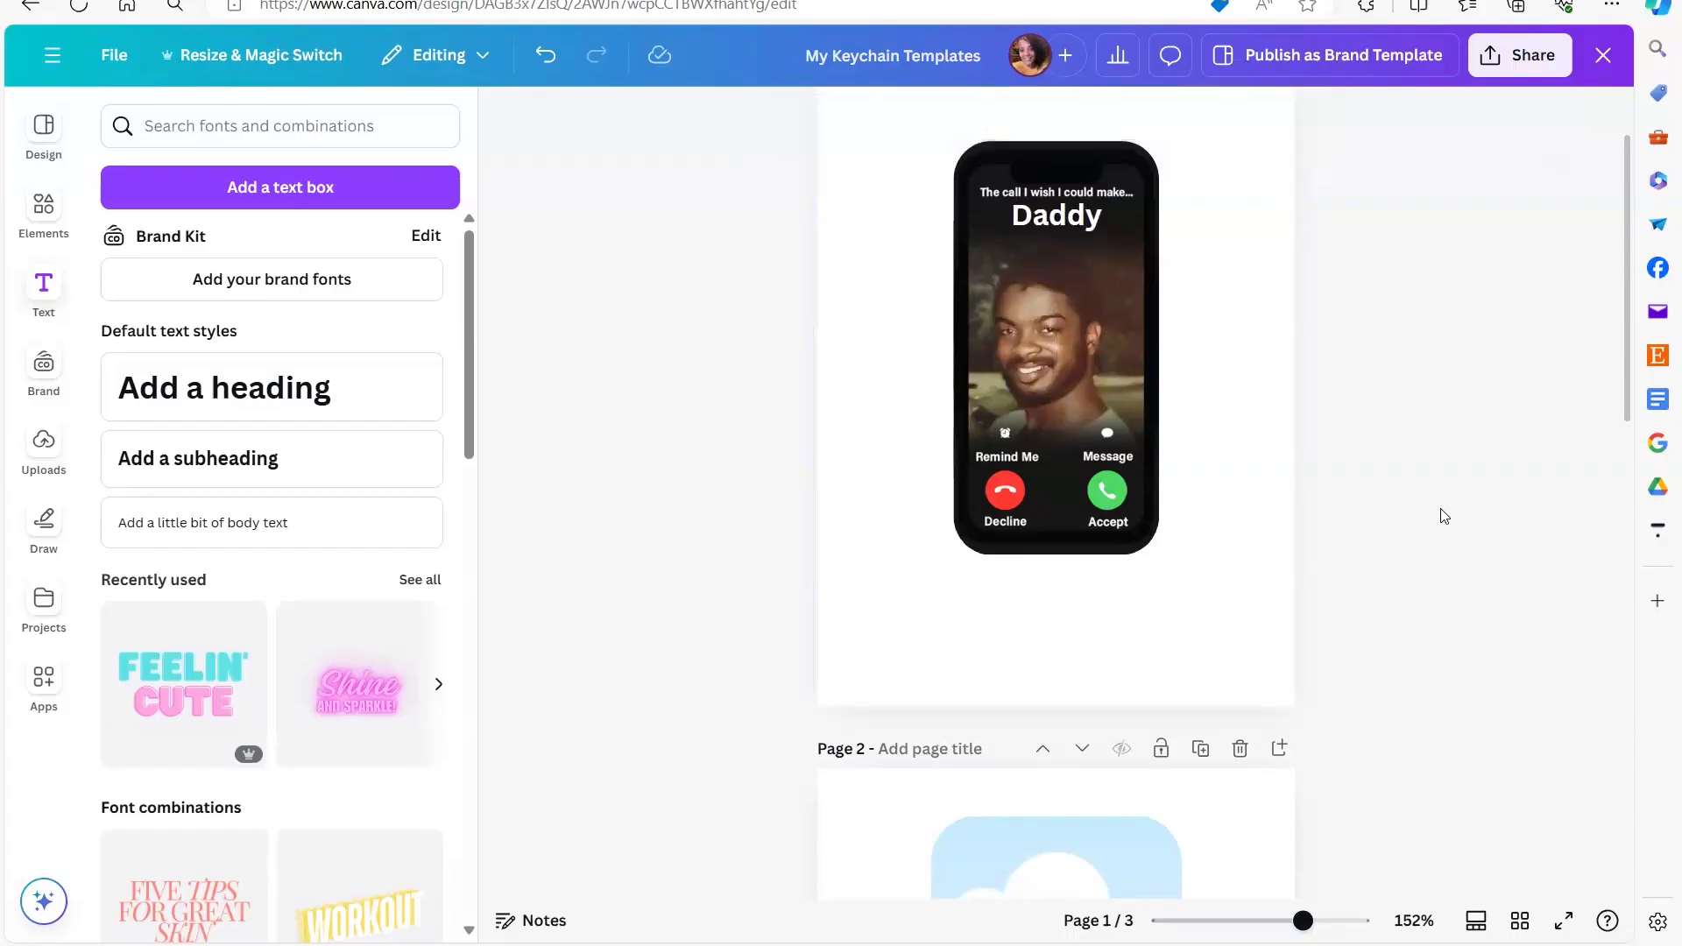
{"action": "scroll", "coordinate": [1443, 515], "scroll_direction": "up", "scroll_amount": 2}
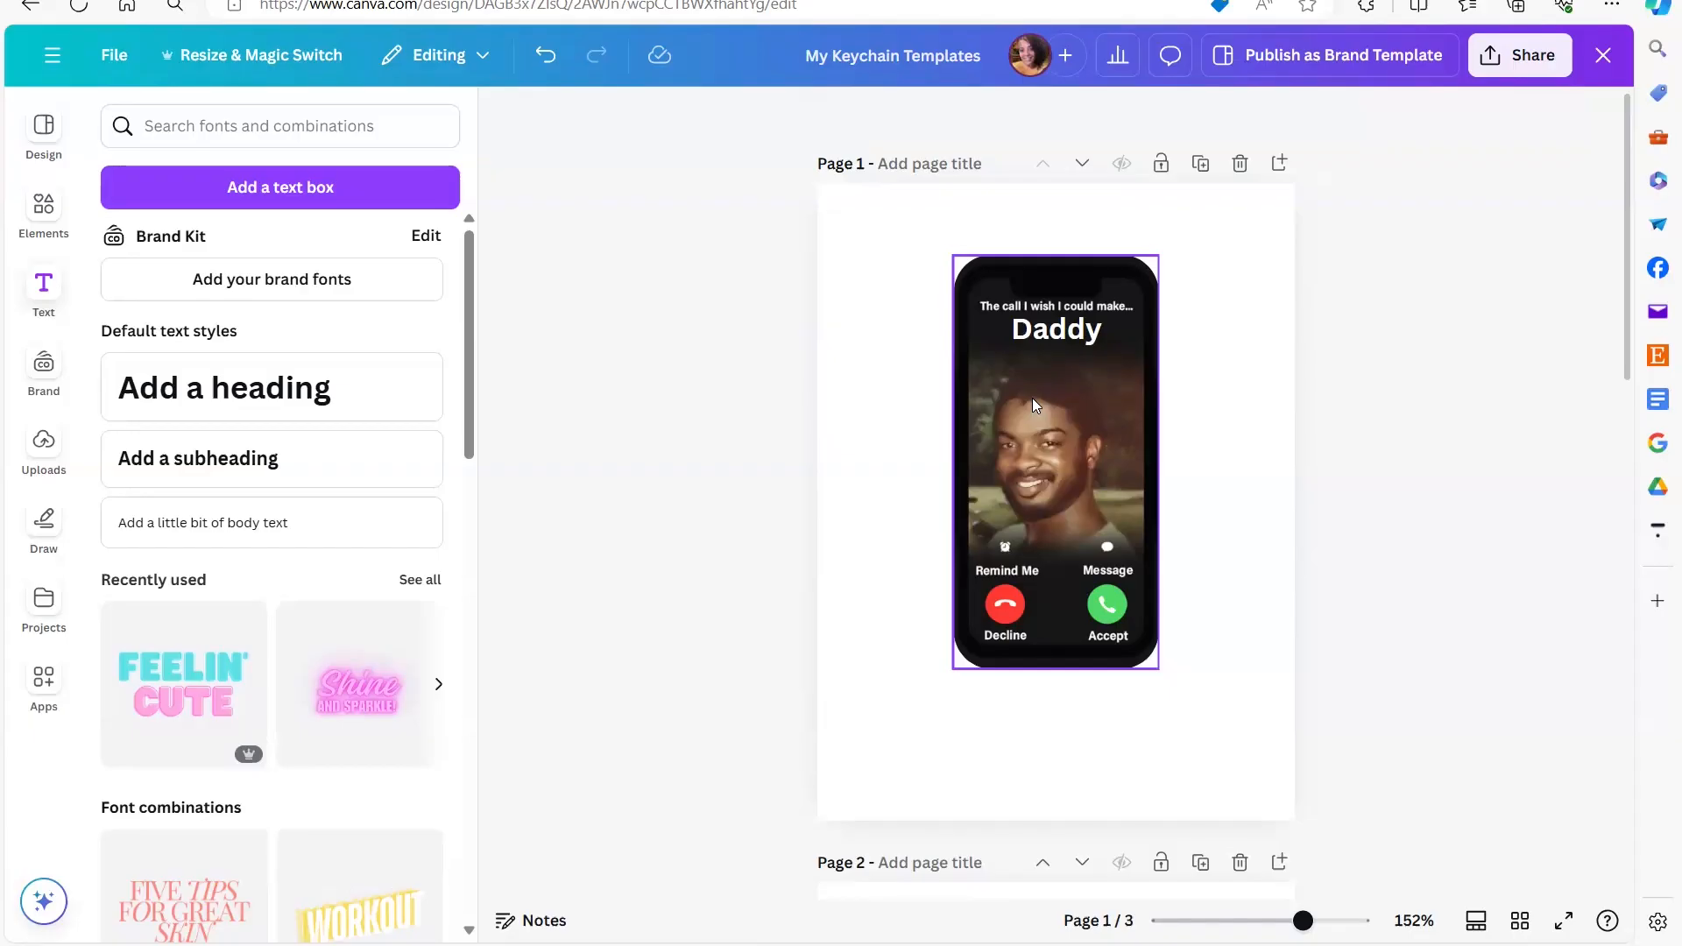
{"action": "scroll", "coordinate": [1033, 404], "scroll_direction": "down", "scroll_amount": 8}
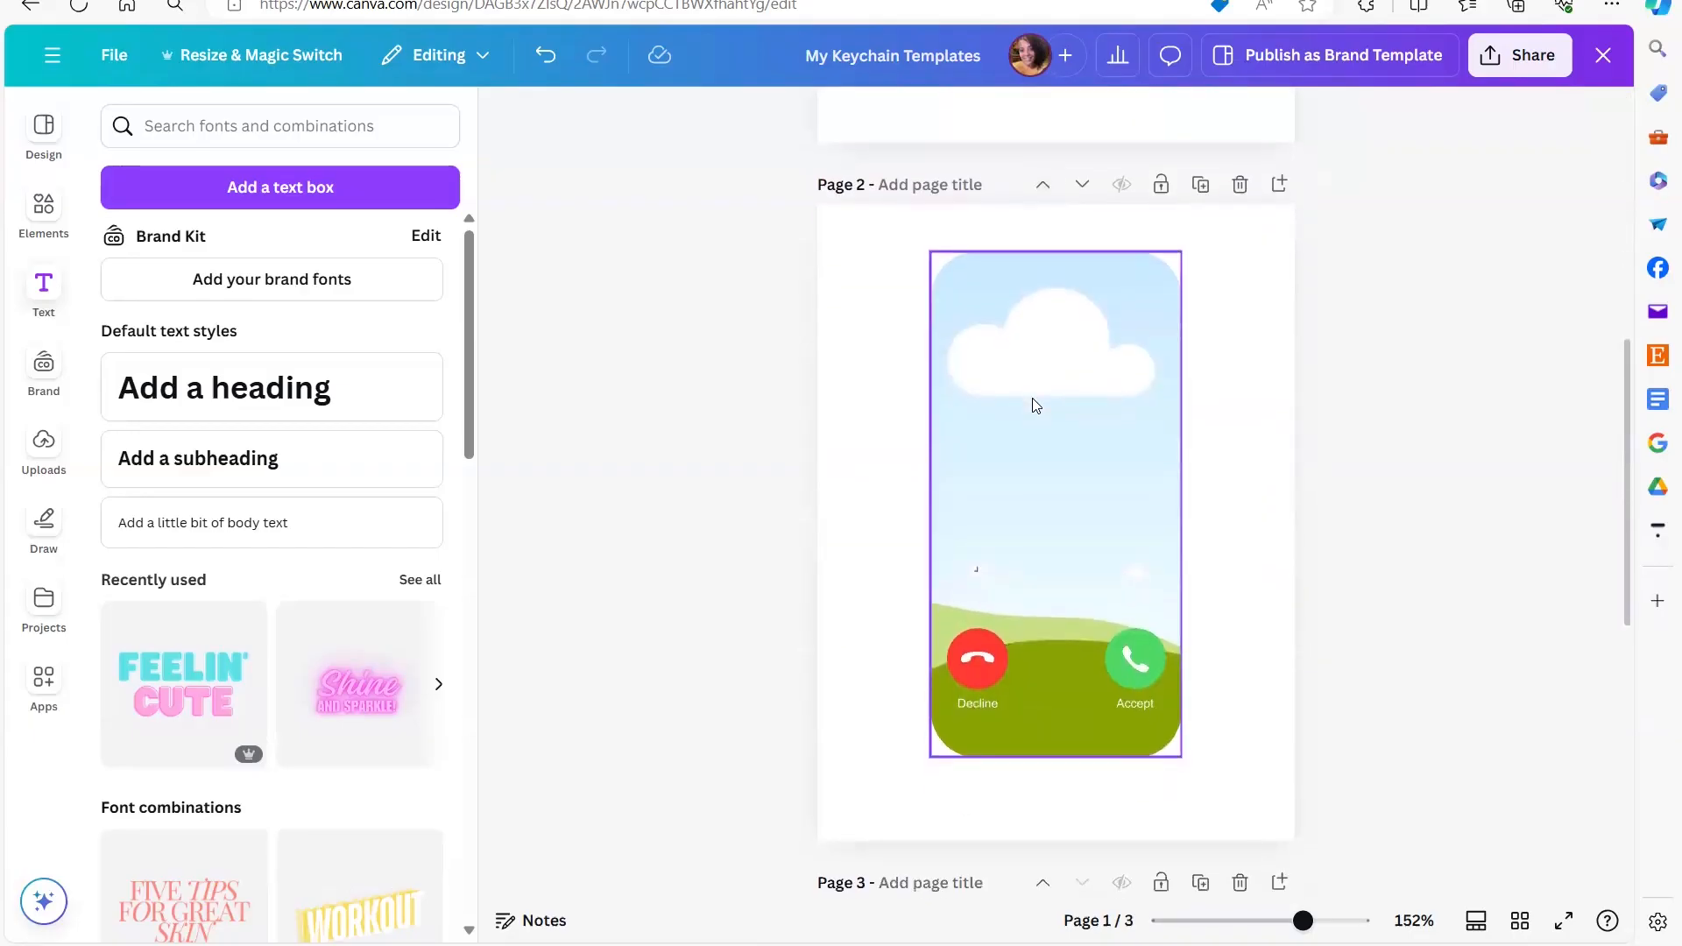
{"action": "scroll", "coordinate": [1034, 405], "scroll_direction": "down", "scroll_amount": 8}
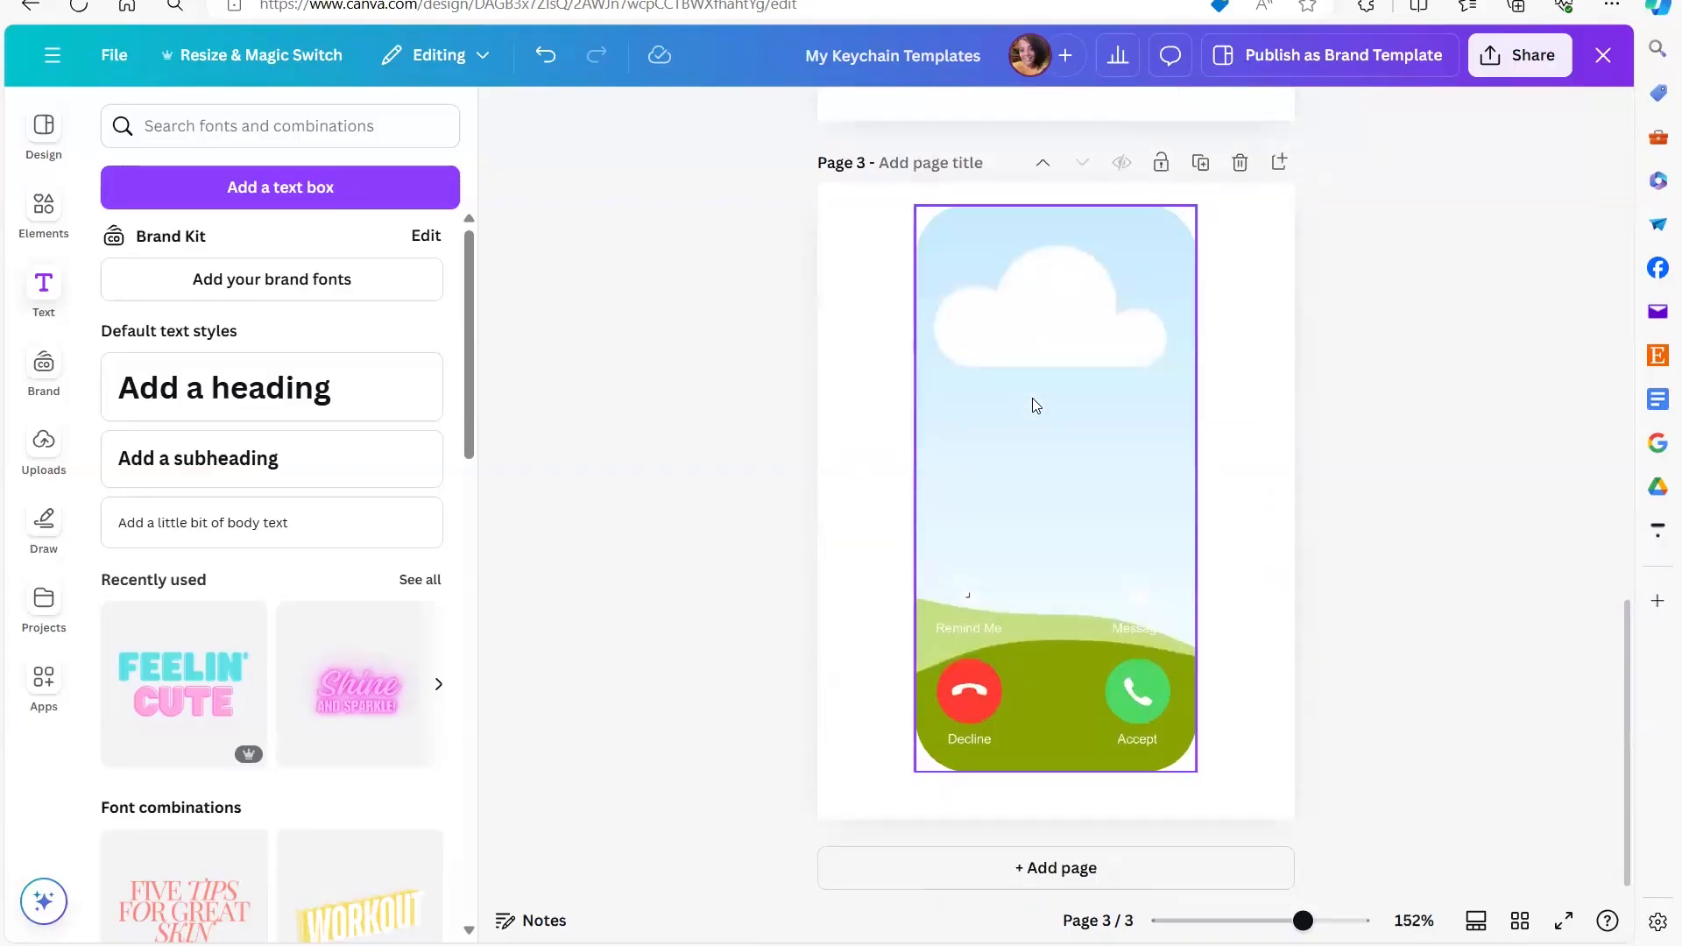
{"action": "scroll", "coordinate": [1034, 404], "scroll_direction": "up", "scroll_amount": 15}
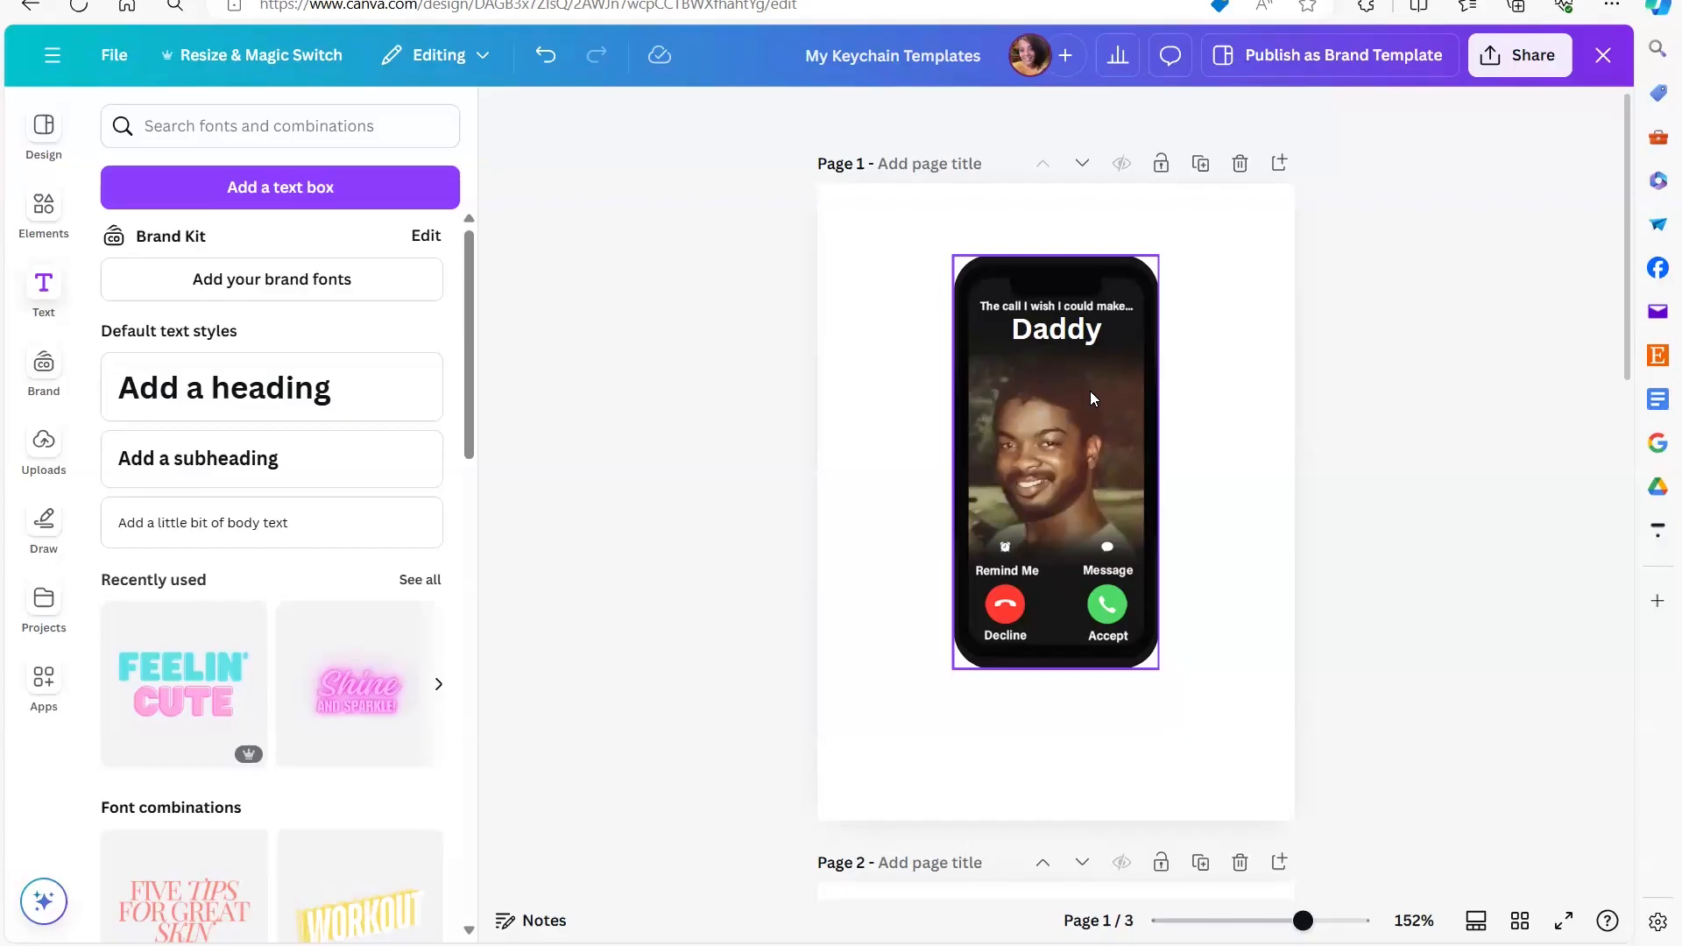
- Deselect the finished phone design and switch to Photoshop in a maximized window
{"action": "left_click", "coordinate": [1082, 822]}
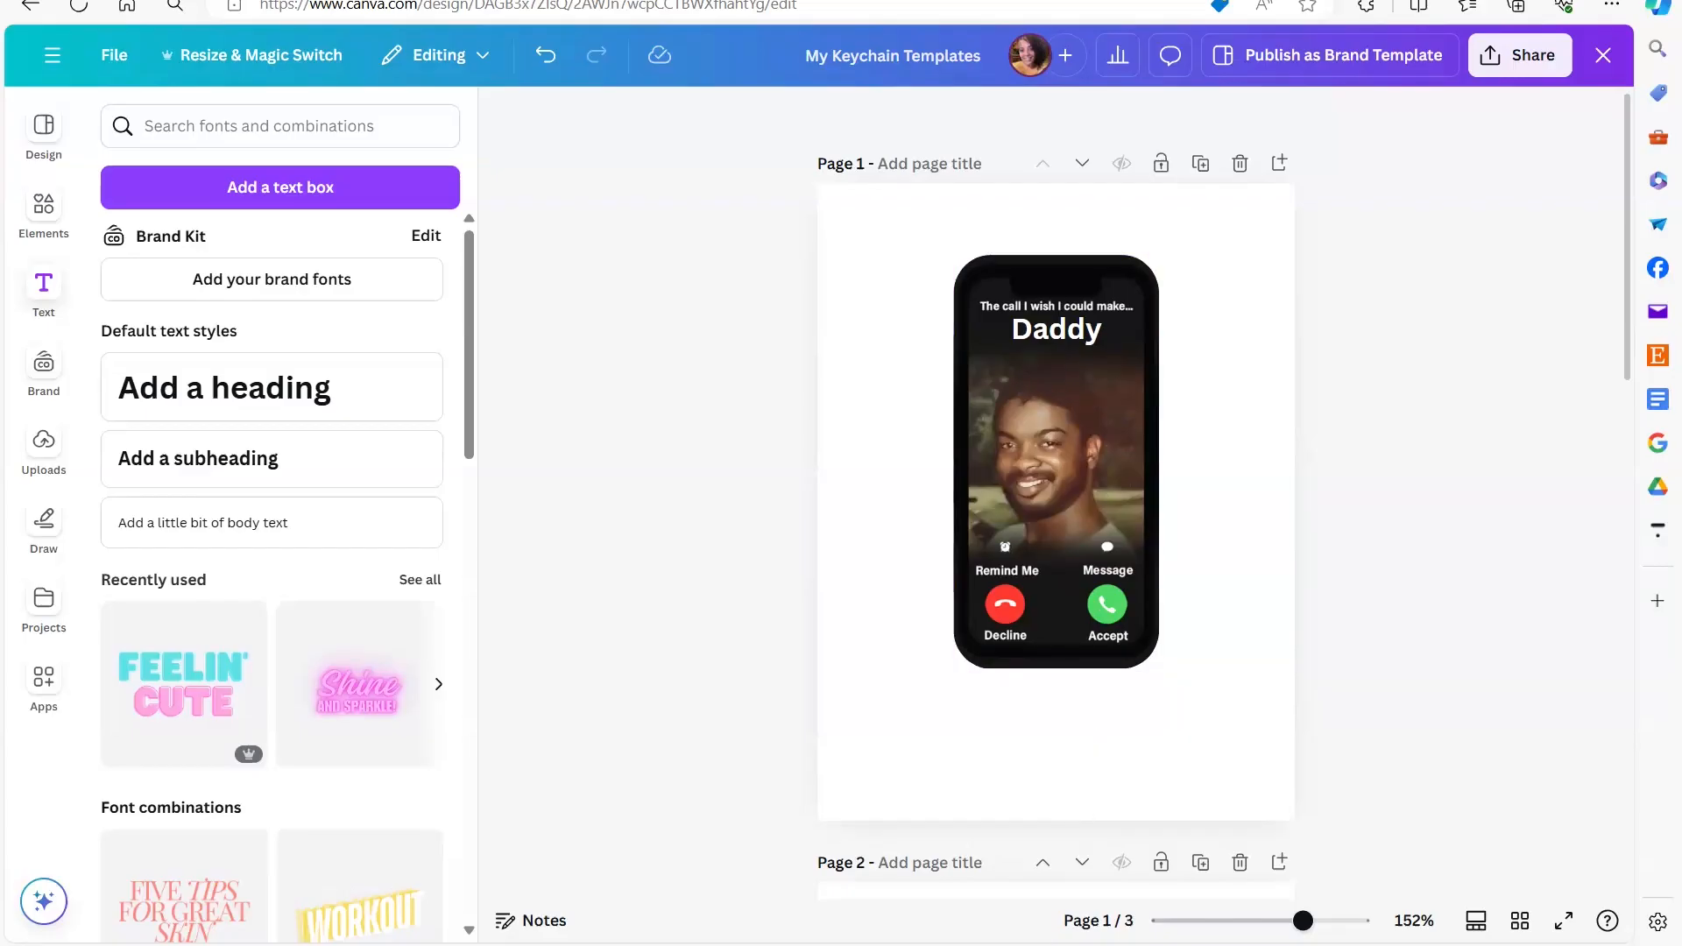
{"action": "left_click", "coordinate": [1036, 944]}
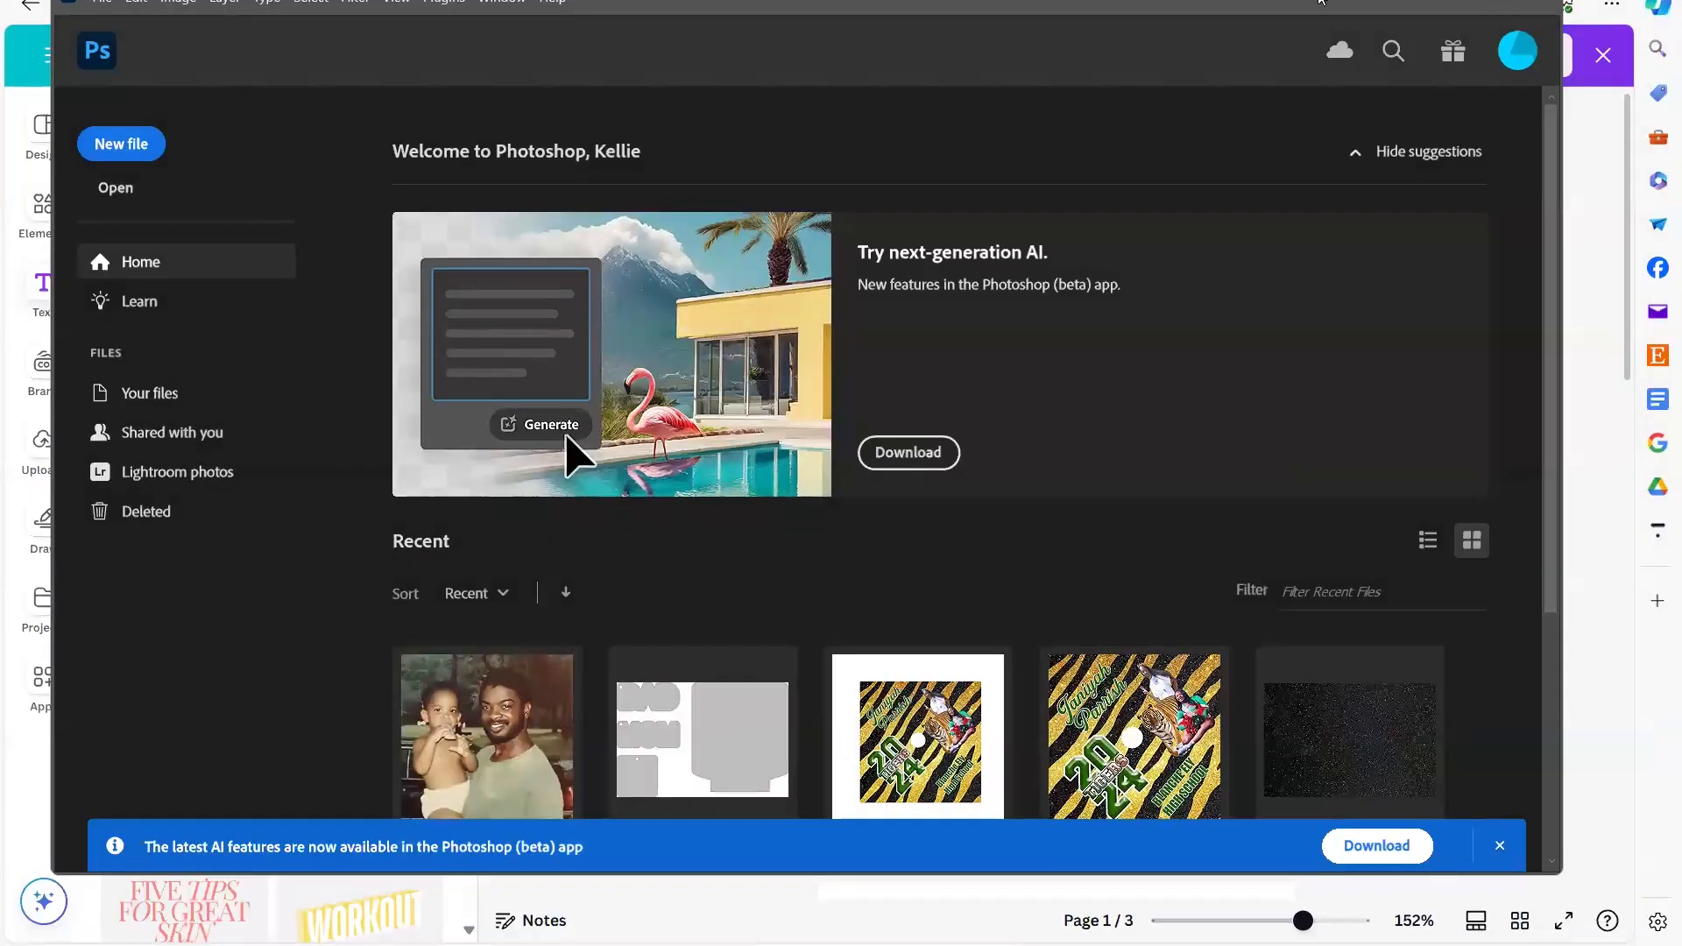
{"action": "left_click", "coordinate": [1486, 1]}
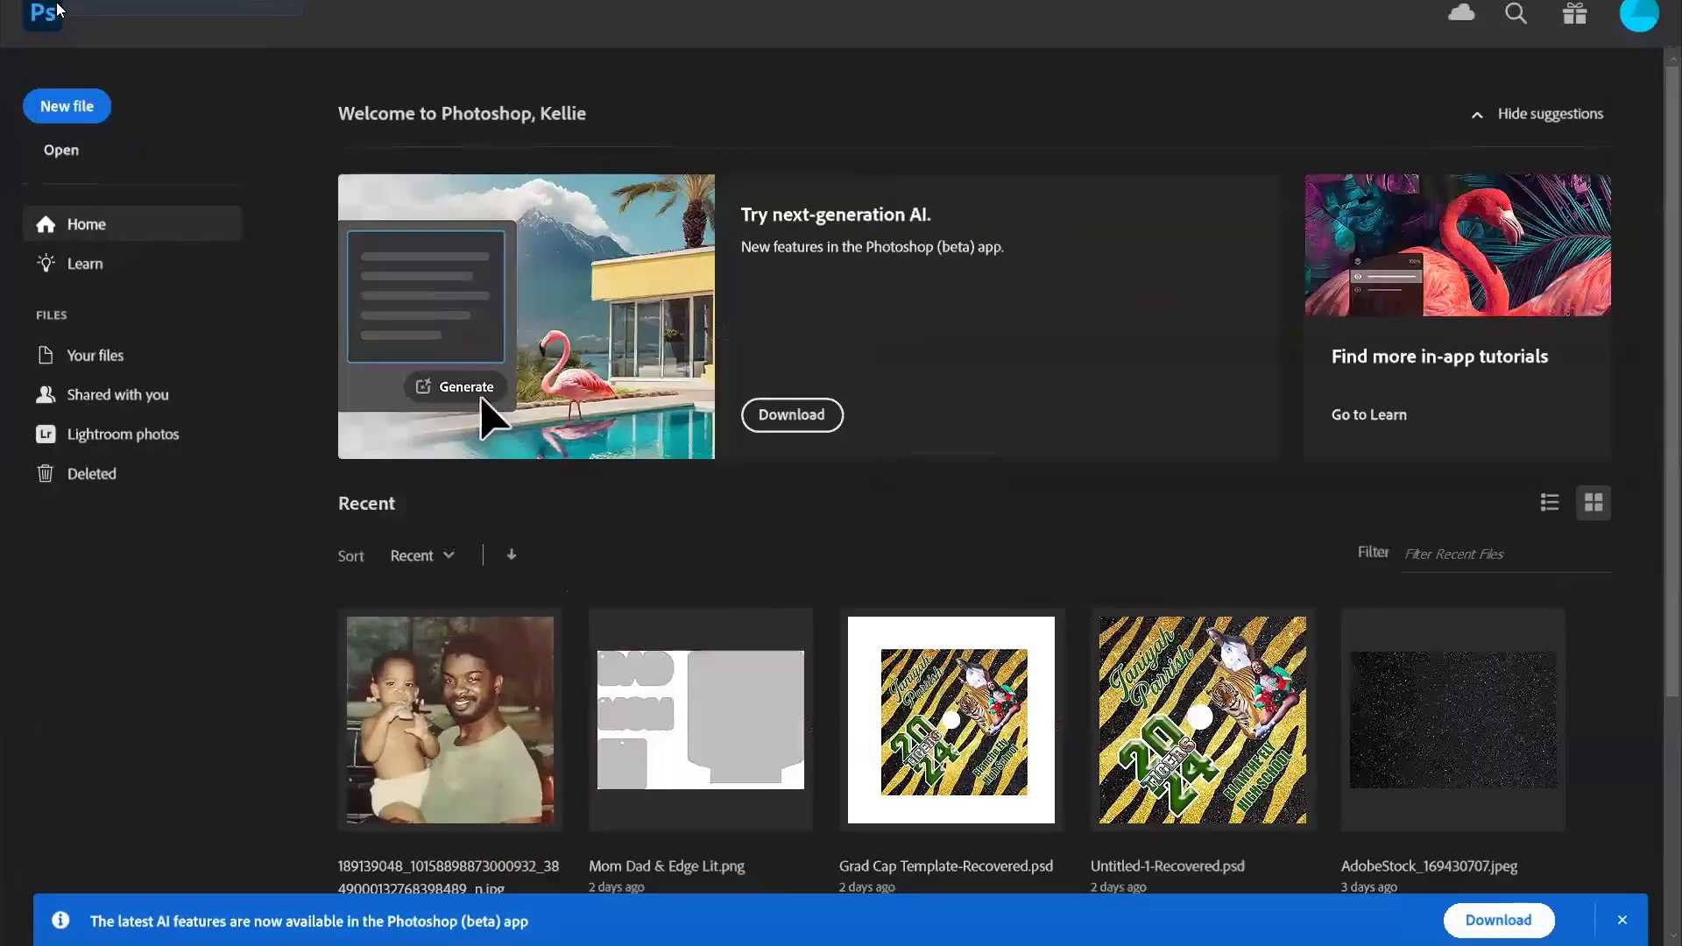
- Open the "Small-The Call I Wish I Could Make" image from the Keychain Bundle folder on the Desktop
{"action": "left_click", "coordinate": [65, 151]}
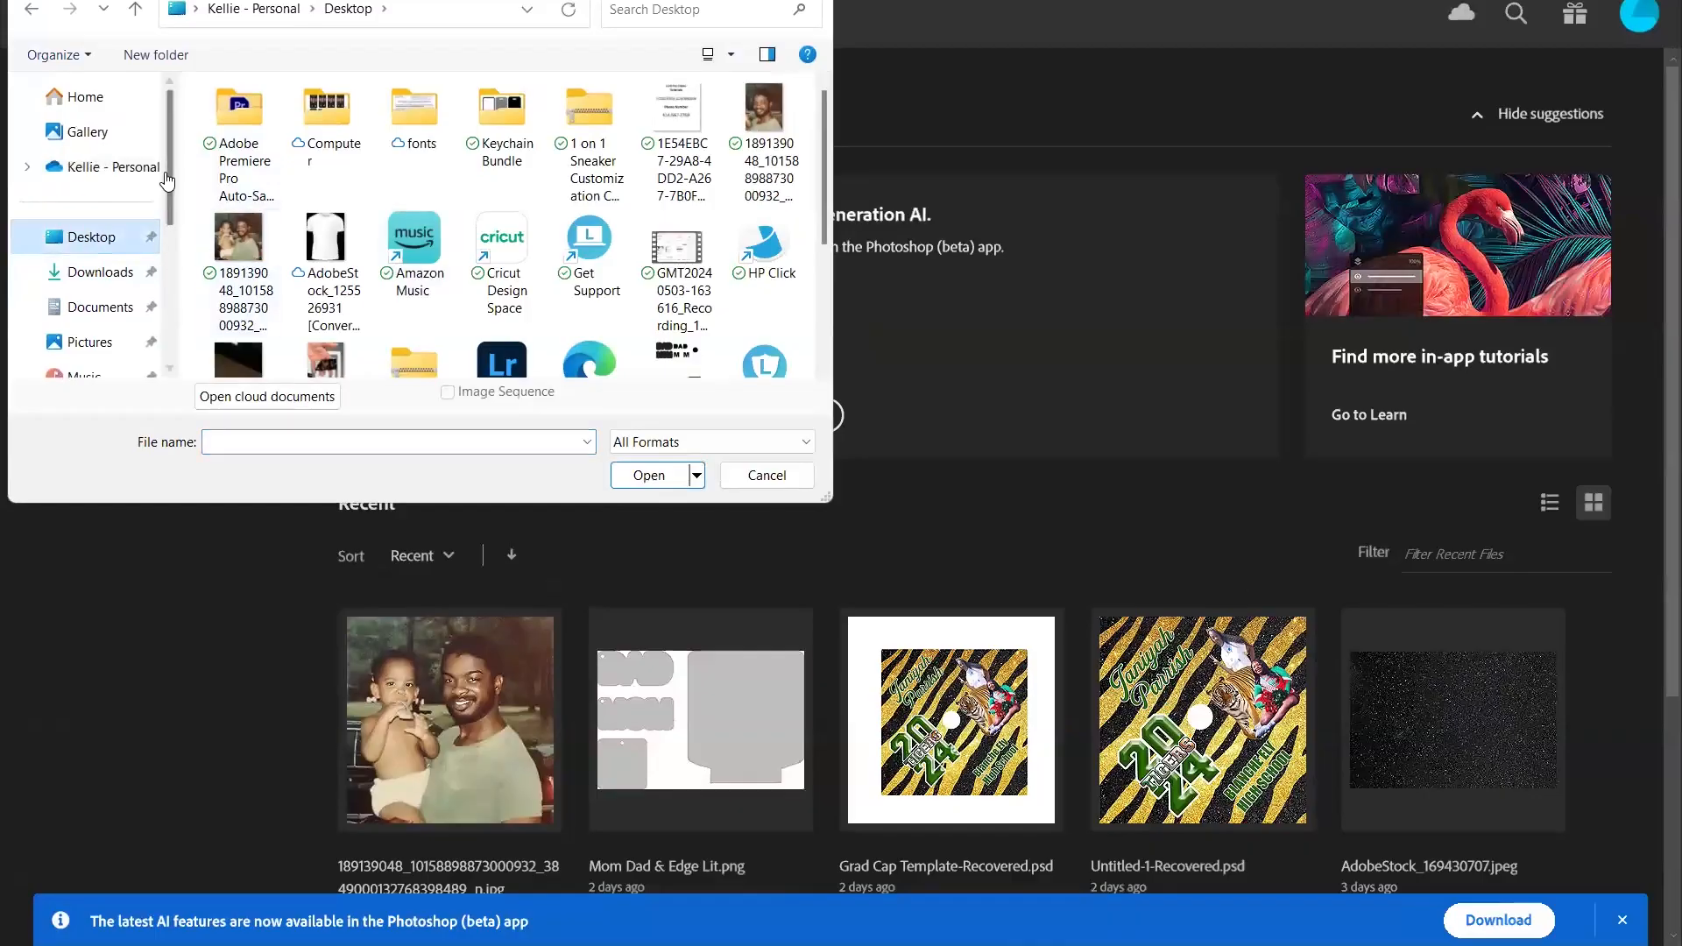
{"action": "left_click_drag", "start_coordinate": [170, 163], "coordinate": [179, 223]}
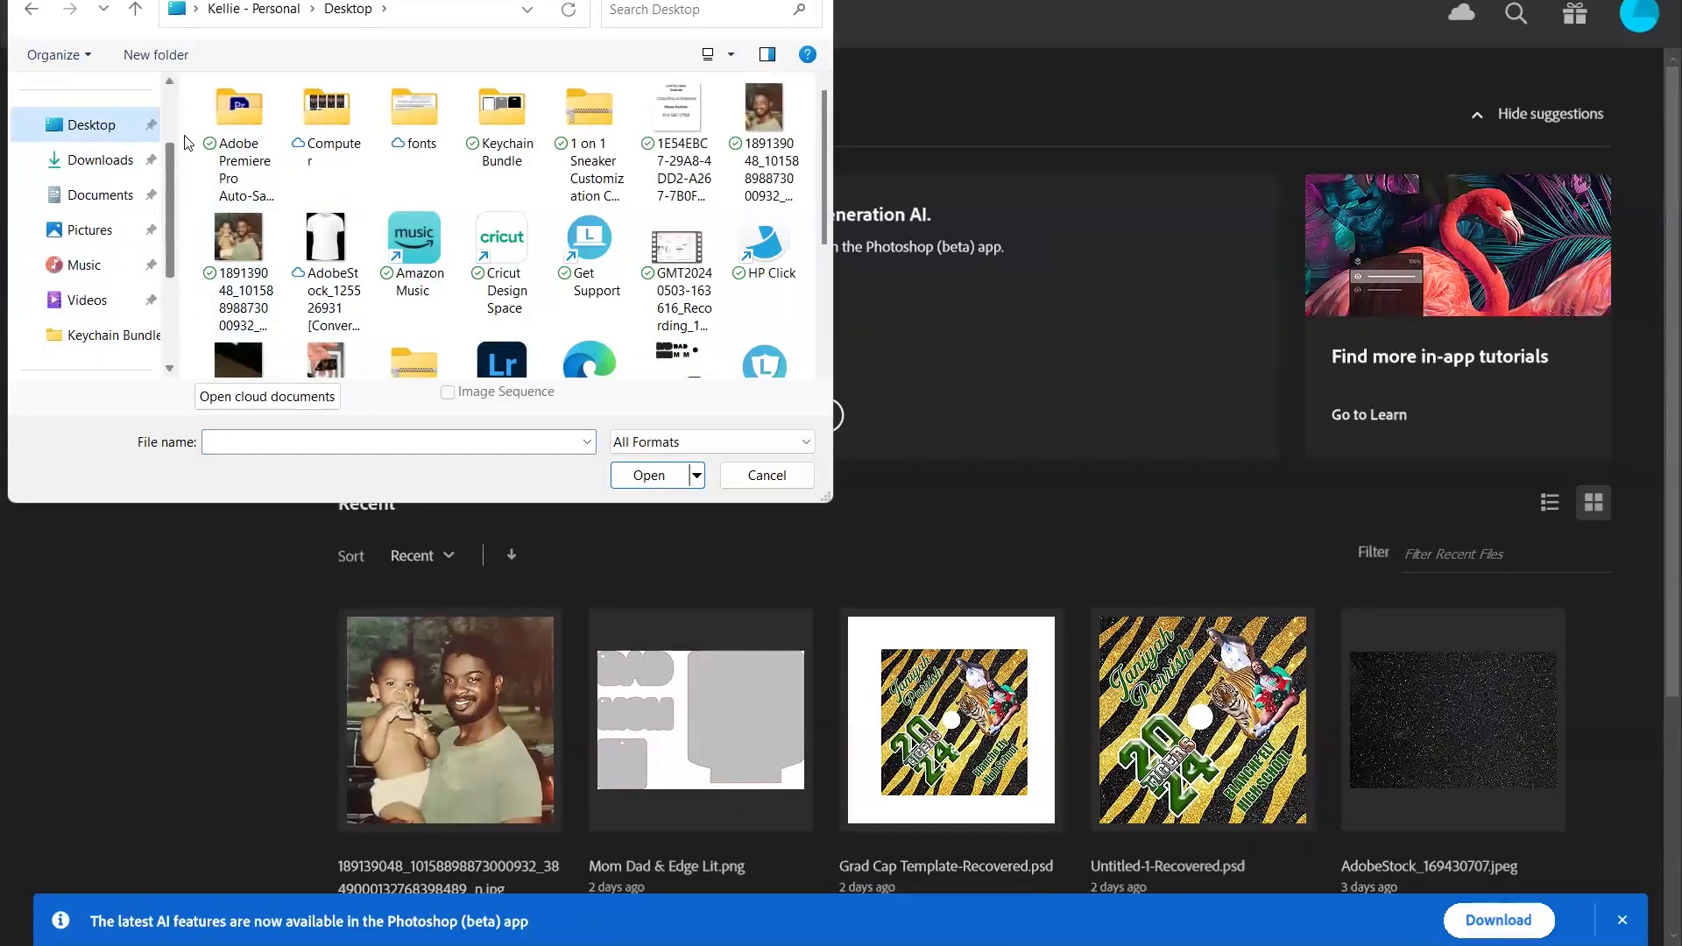
{"action": "mouse_move", "coordinate": [825, 149]}
{"action": "left_mouse_down"}
{"action": "mouse_move", "coordinate": [833, 191]}
{"action": "mouse_move", "coordinate": [836, 129]}
{"action": "left_mouse_up"}
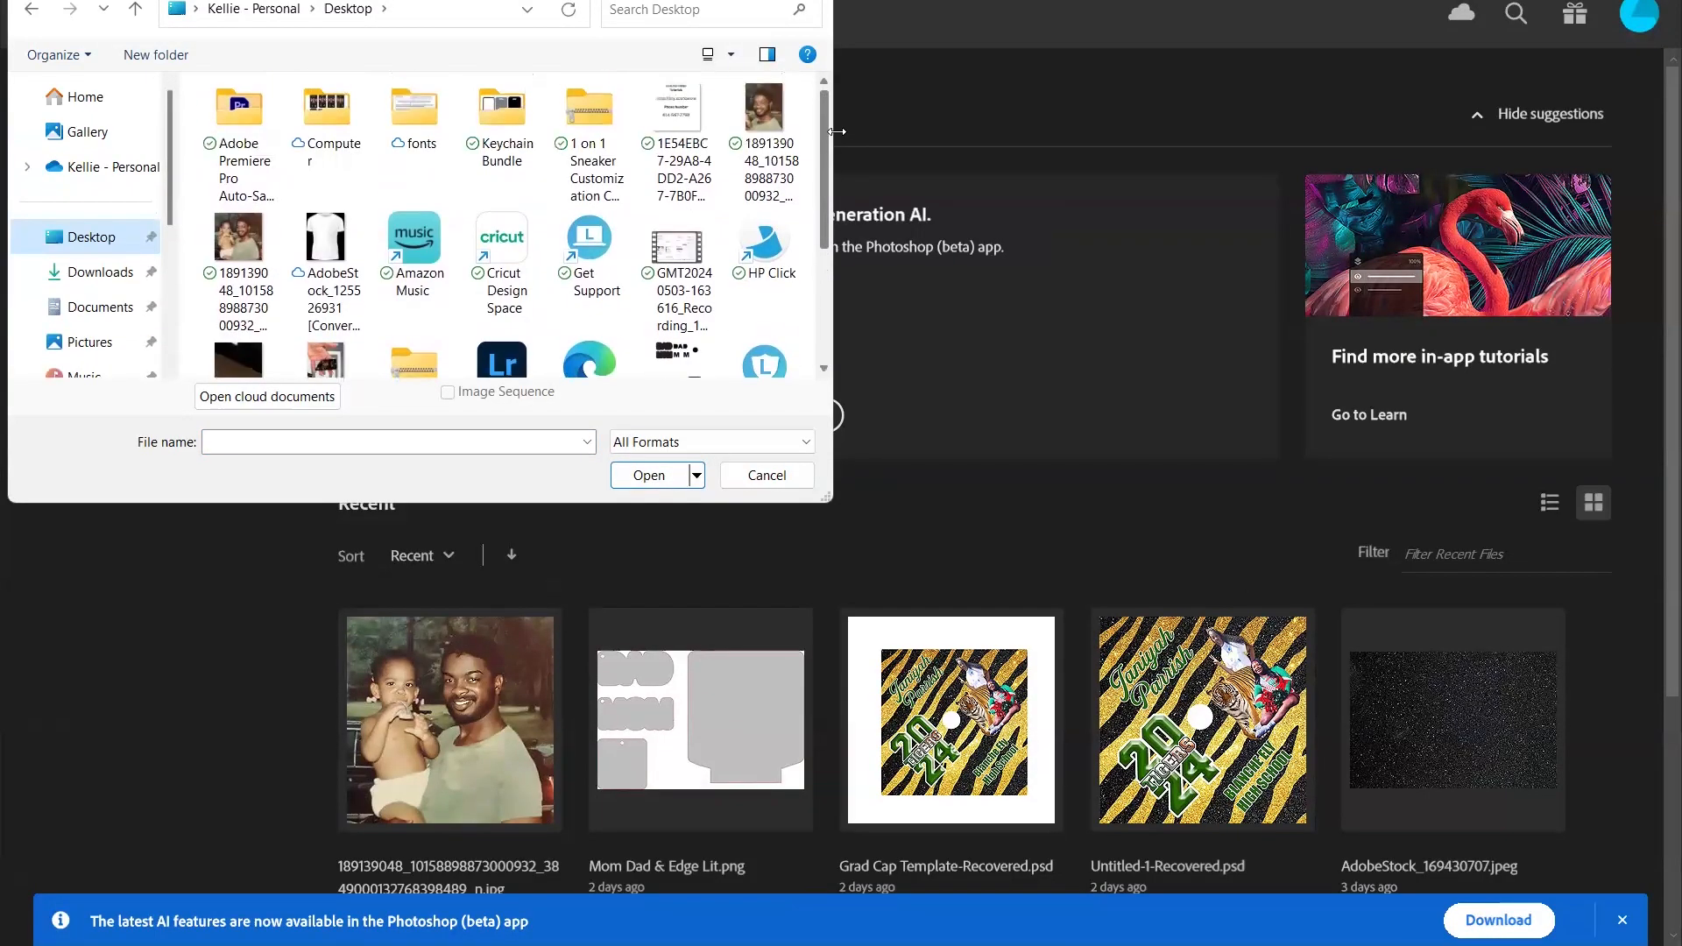
{"action": "double_click", "coordinate": [498, 113]}
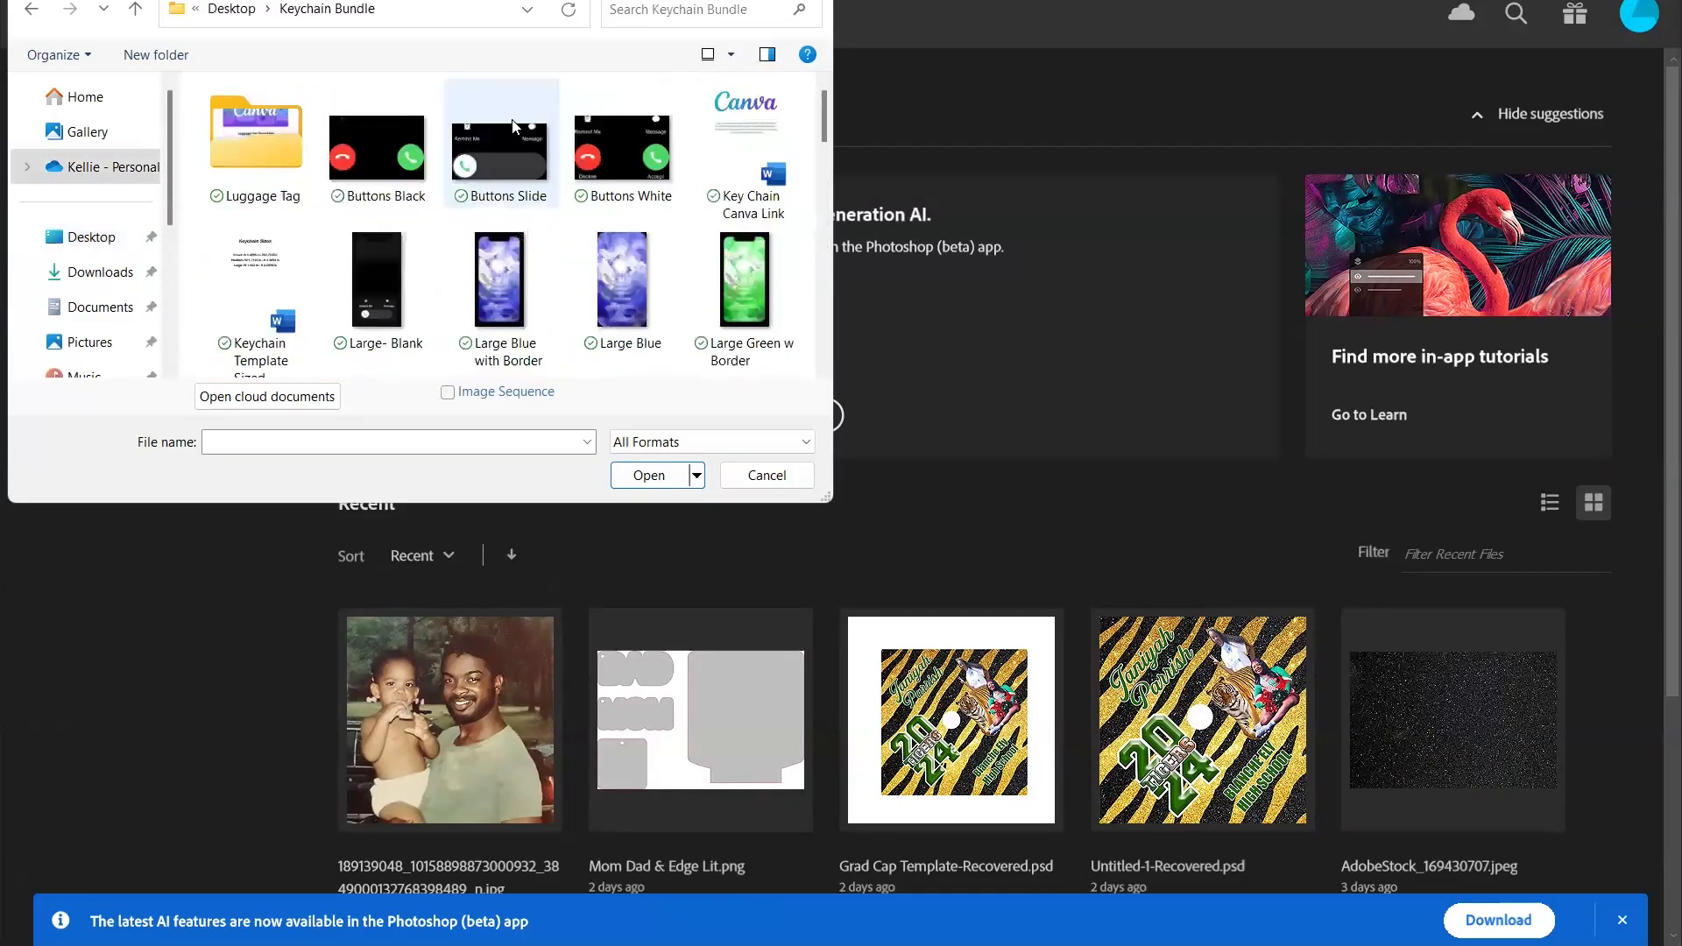
{"action": "left_click_drag", "start_coordinate": [820, 124], "coordinate": [841, 351]}
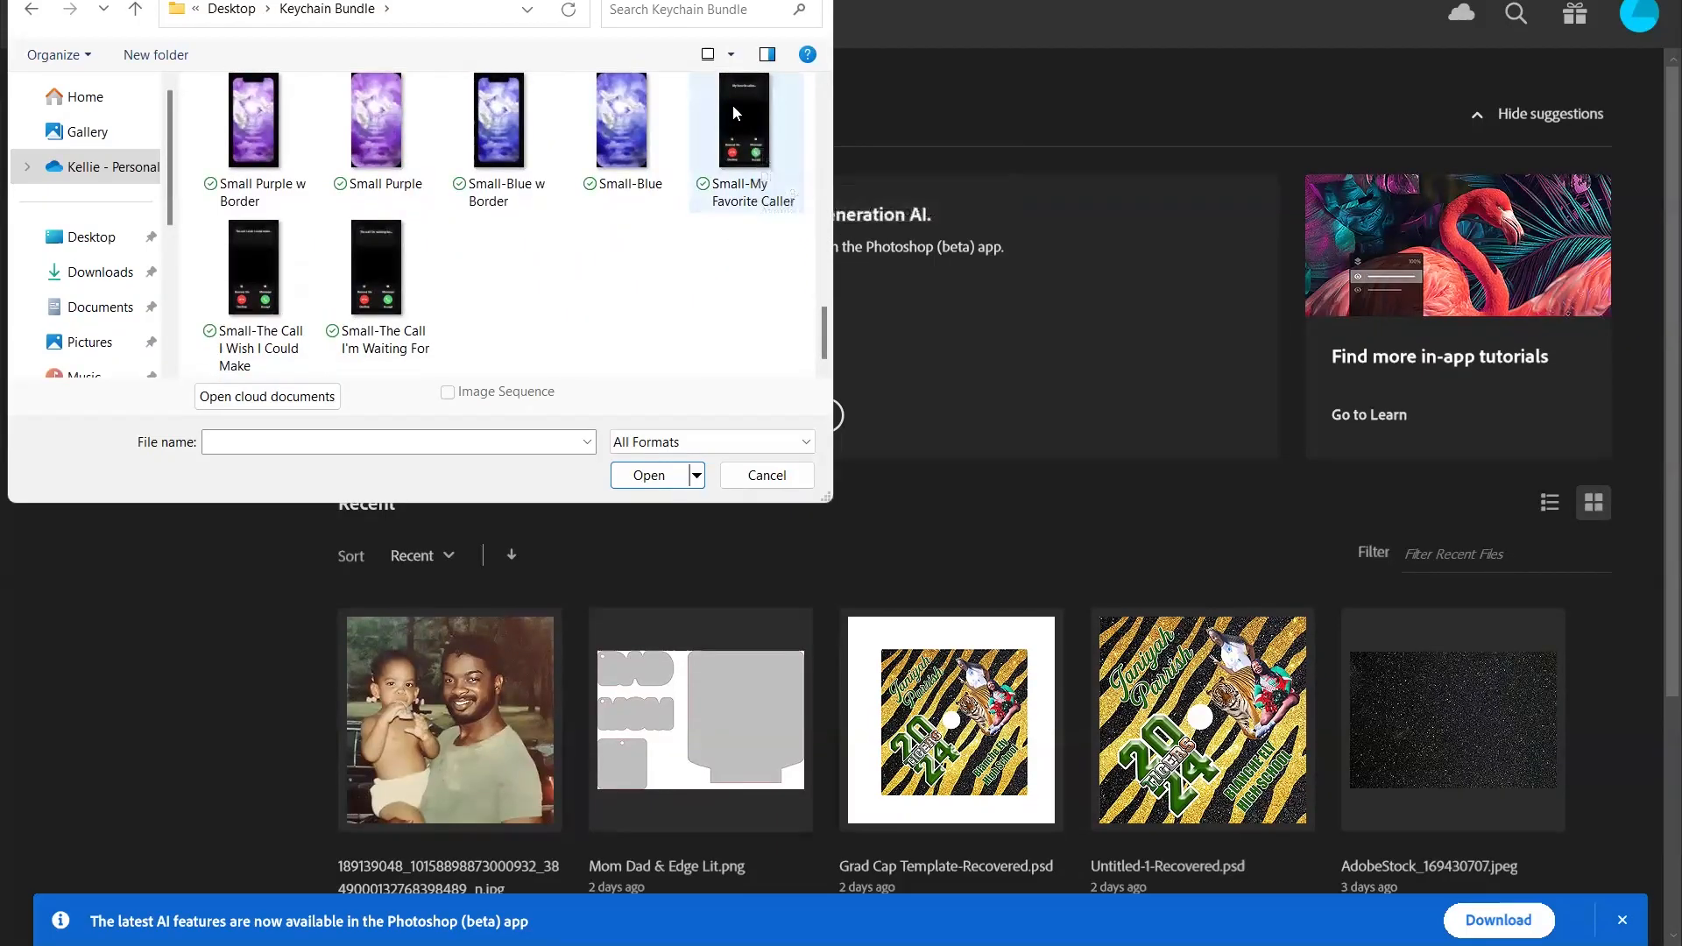
{"action": "left_click", "coordinate": [253, 298]}
{"action": "left_click", "coordinate": [657, 475]}
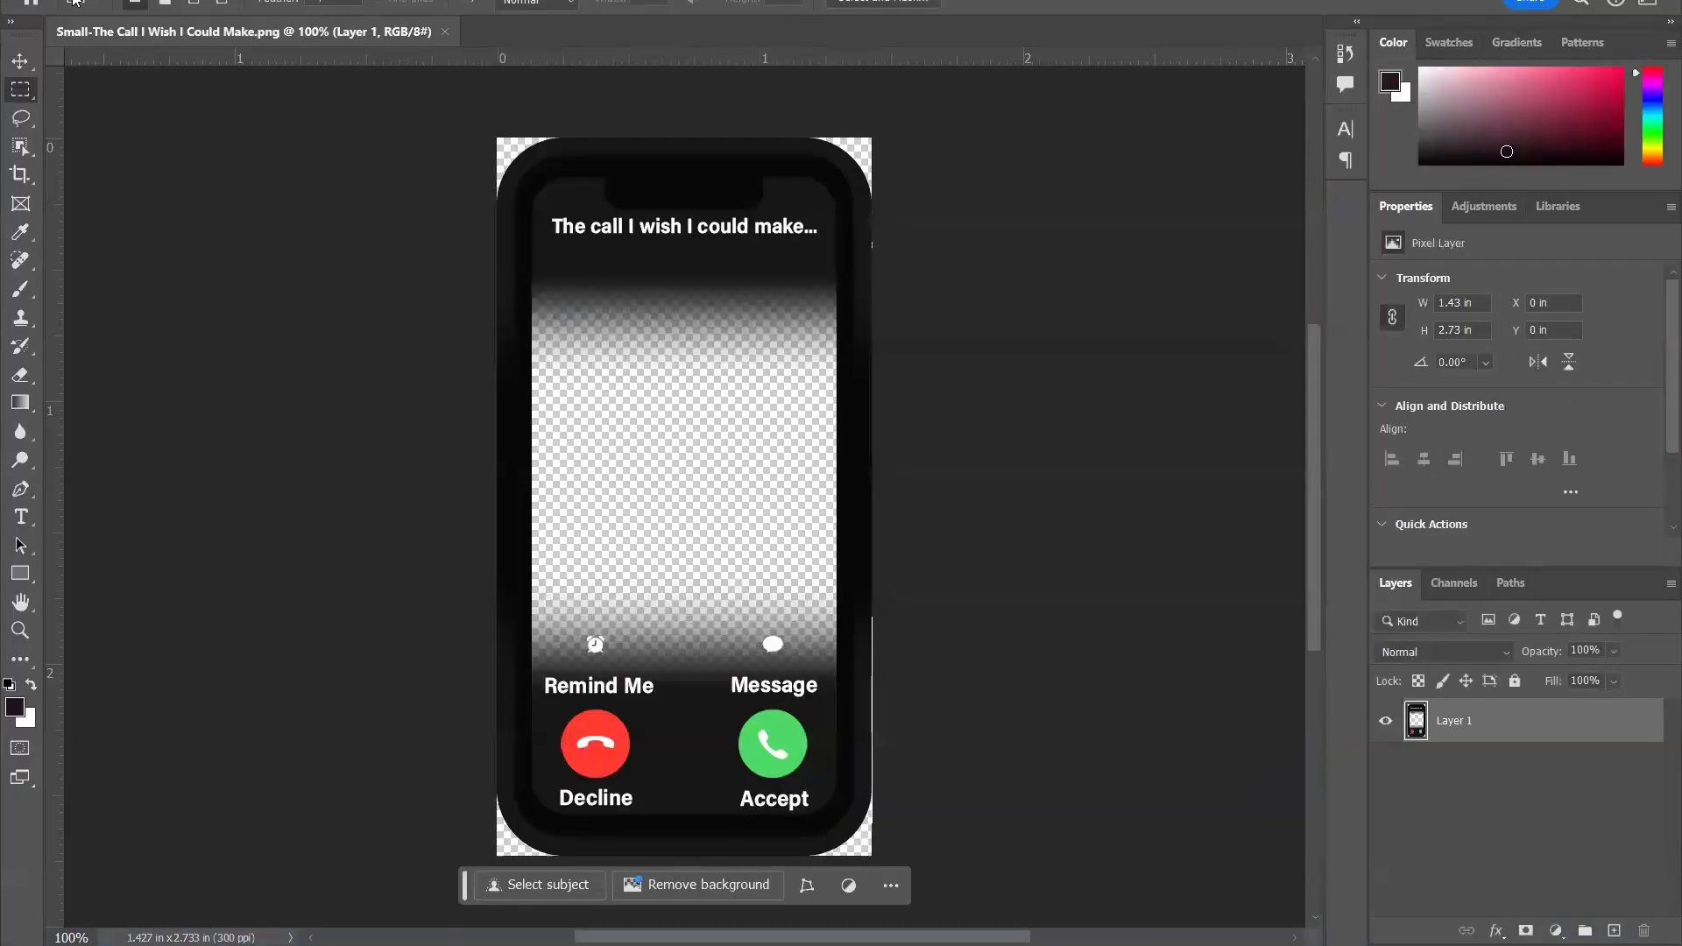
- Create a new blank document 8.5 inches wide and 11 inches high
{"action": "left_click", "coordinate": [68, 2]}
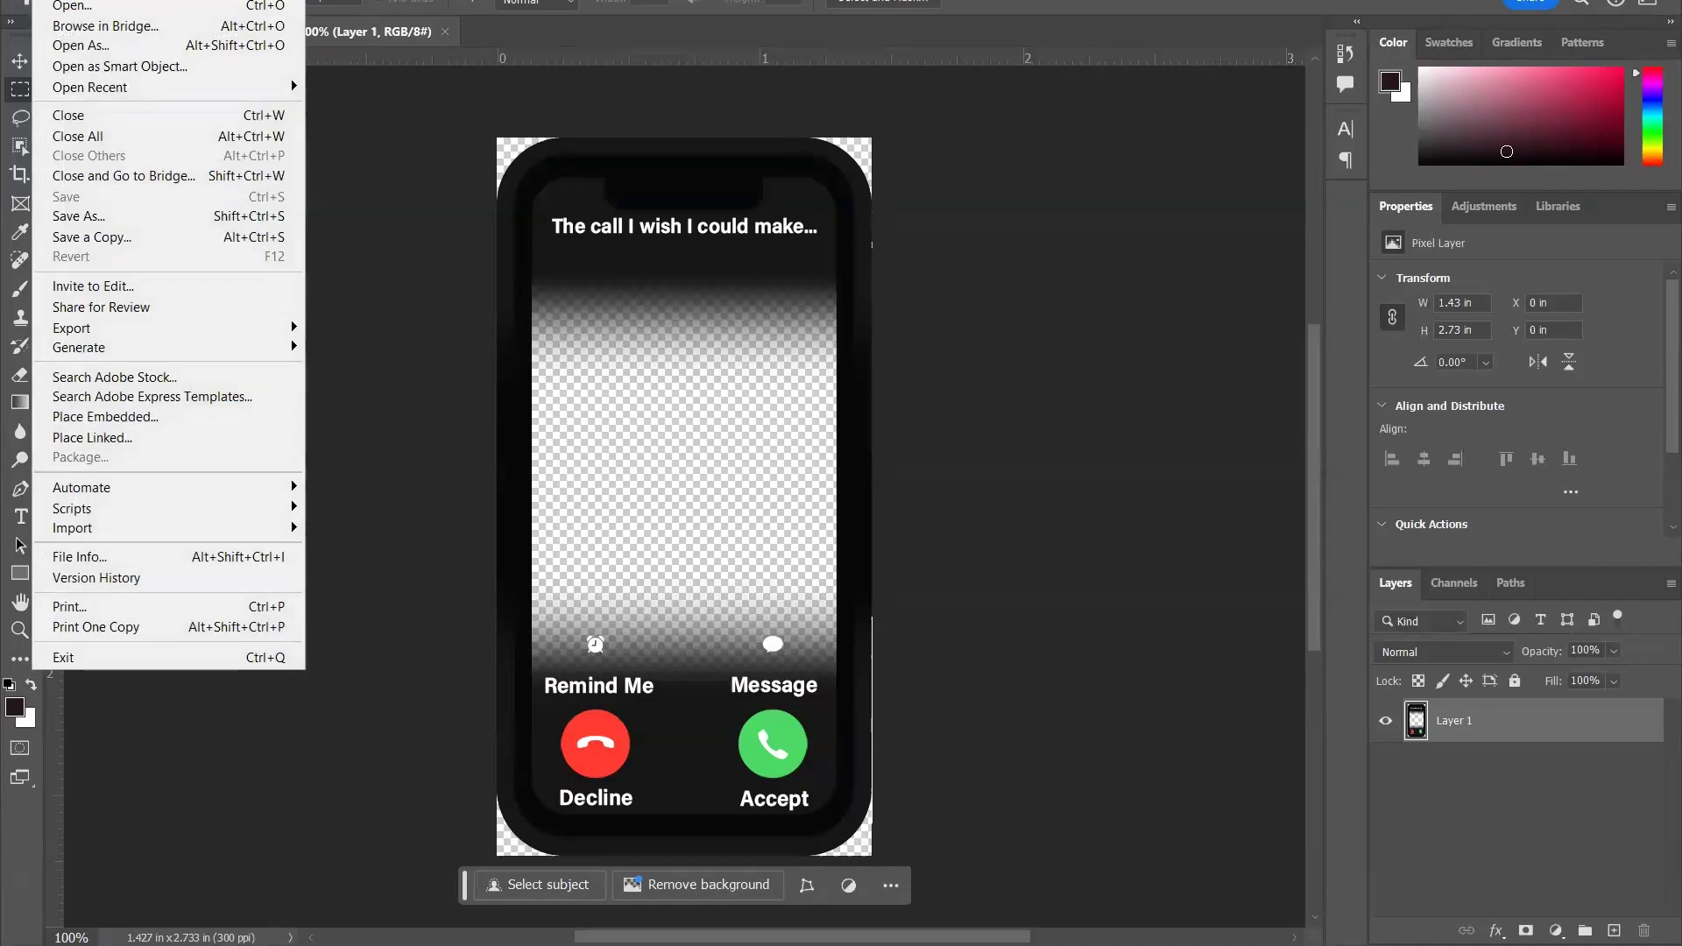
{"action": "left_click", "coordinate": [70, 0]}
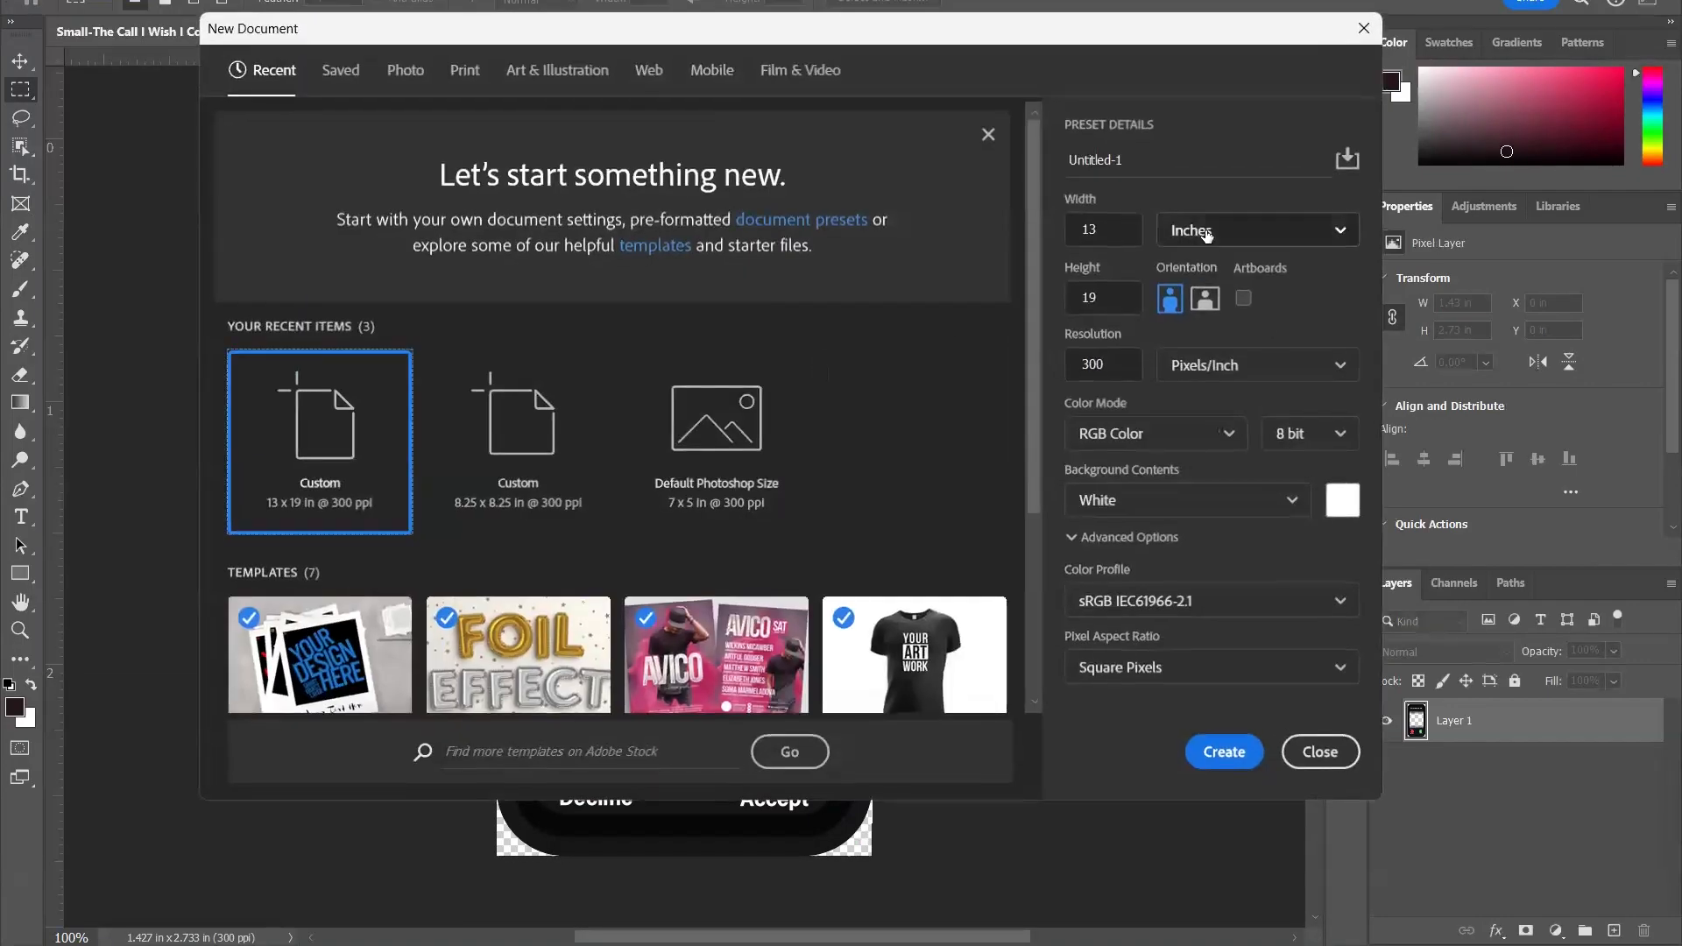
{"action": "double_click", "coordinate": [1097, 229]}
{"action": "type", "text": "8."}
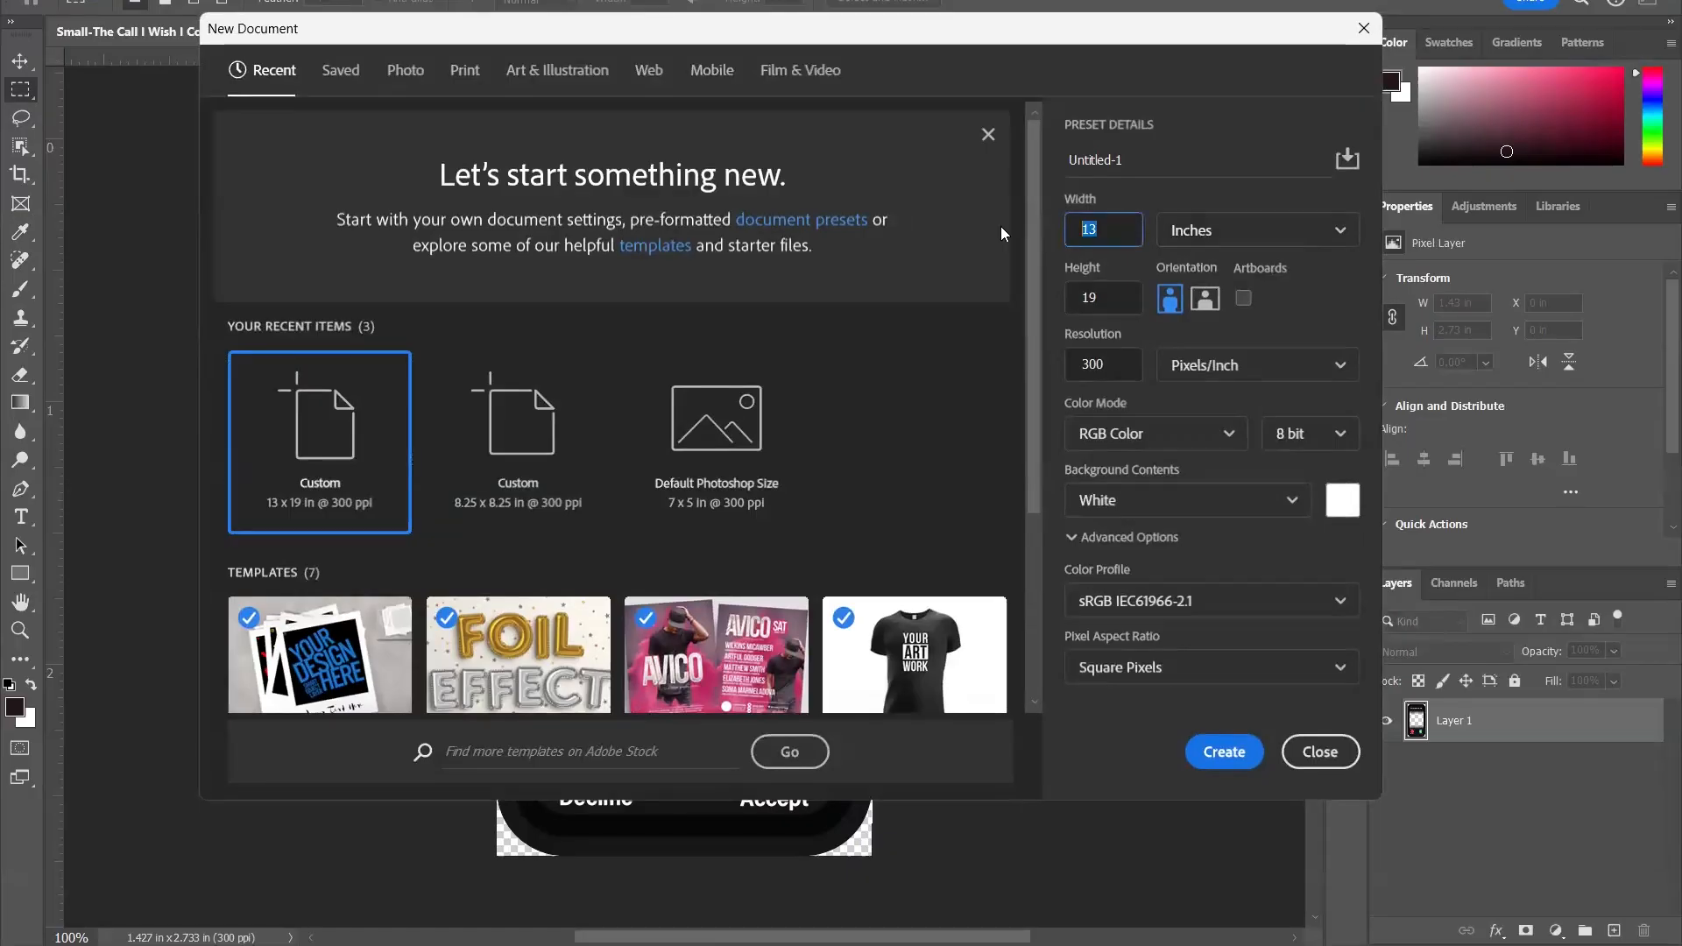
{"action": "type", "text": "5"}
{"action": "key", "text": "Tab"}
{"action": "type", "text": "11"}
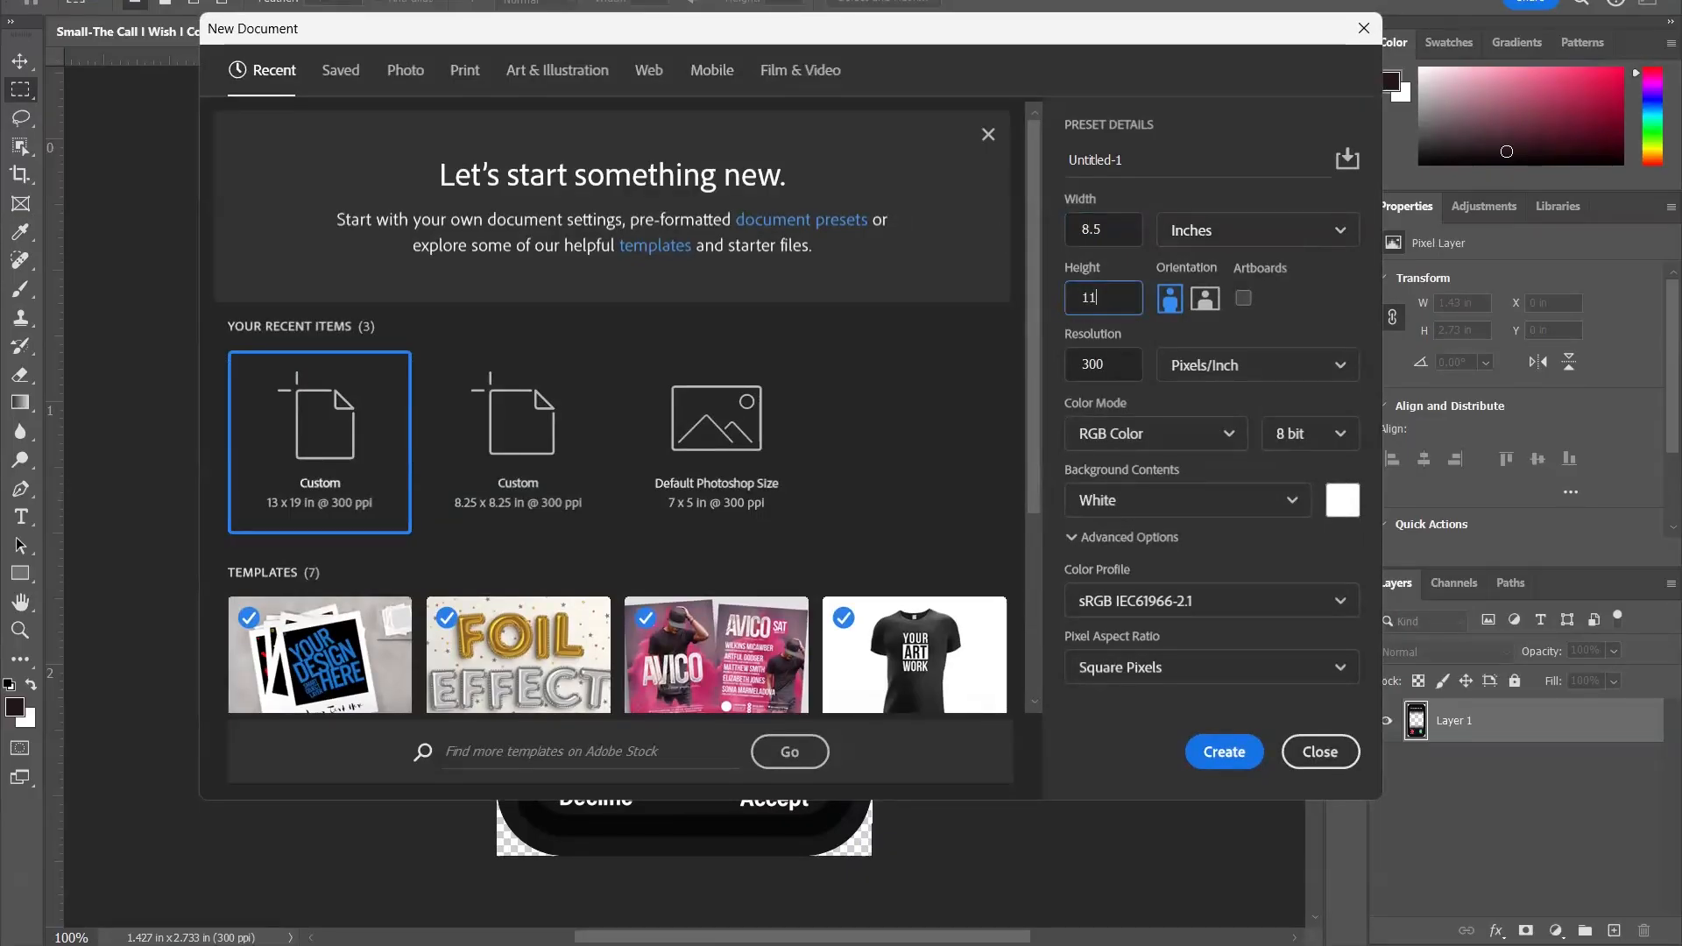
{"action": "left_click", "coordinate": [1253, 748]}
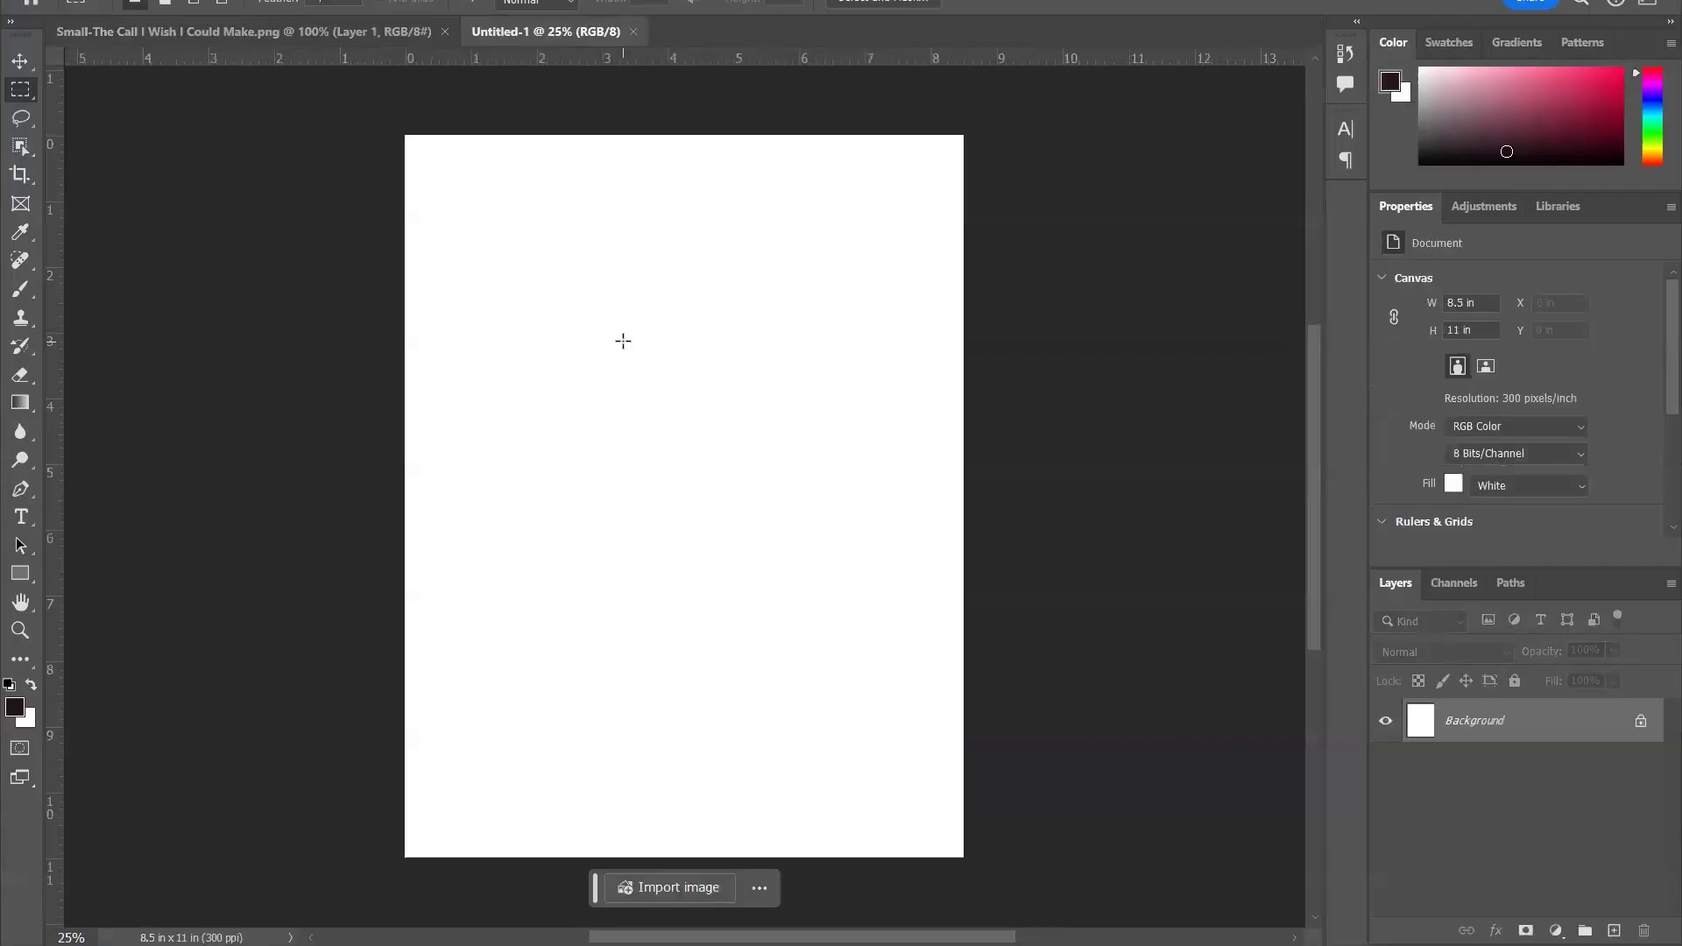
- From the phone-call document, open the cropped single-person portrait JPG stored on the Desktop
{"action": "left_click", "coordinate": [306, 33]}
{"action": "left_click", "coordinate": [40, 2]}
{"action": "left_click", "coordinate": [73, 9]}
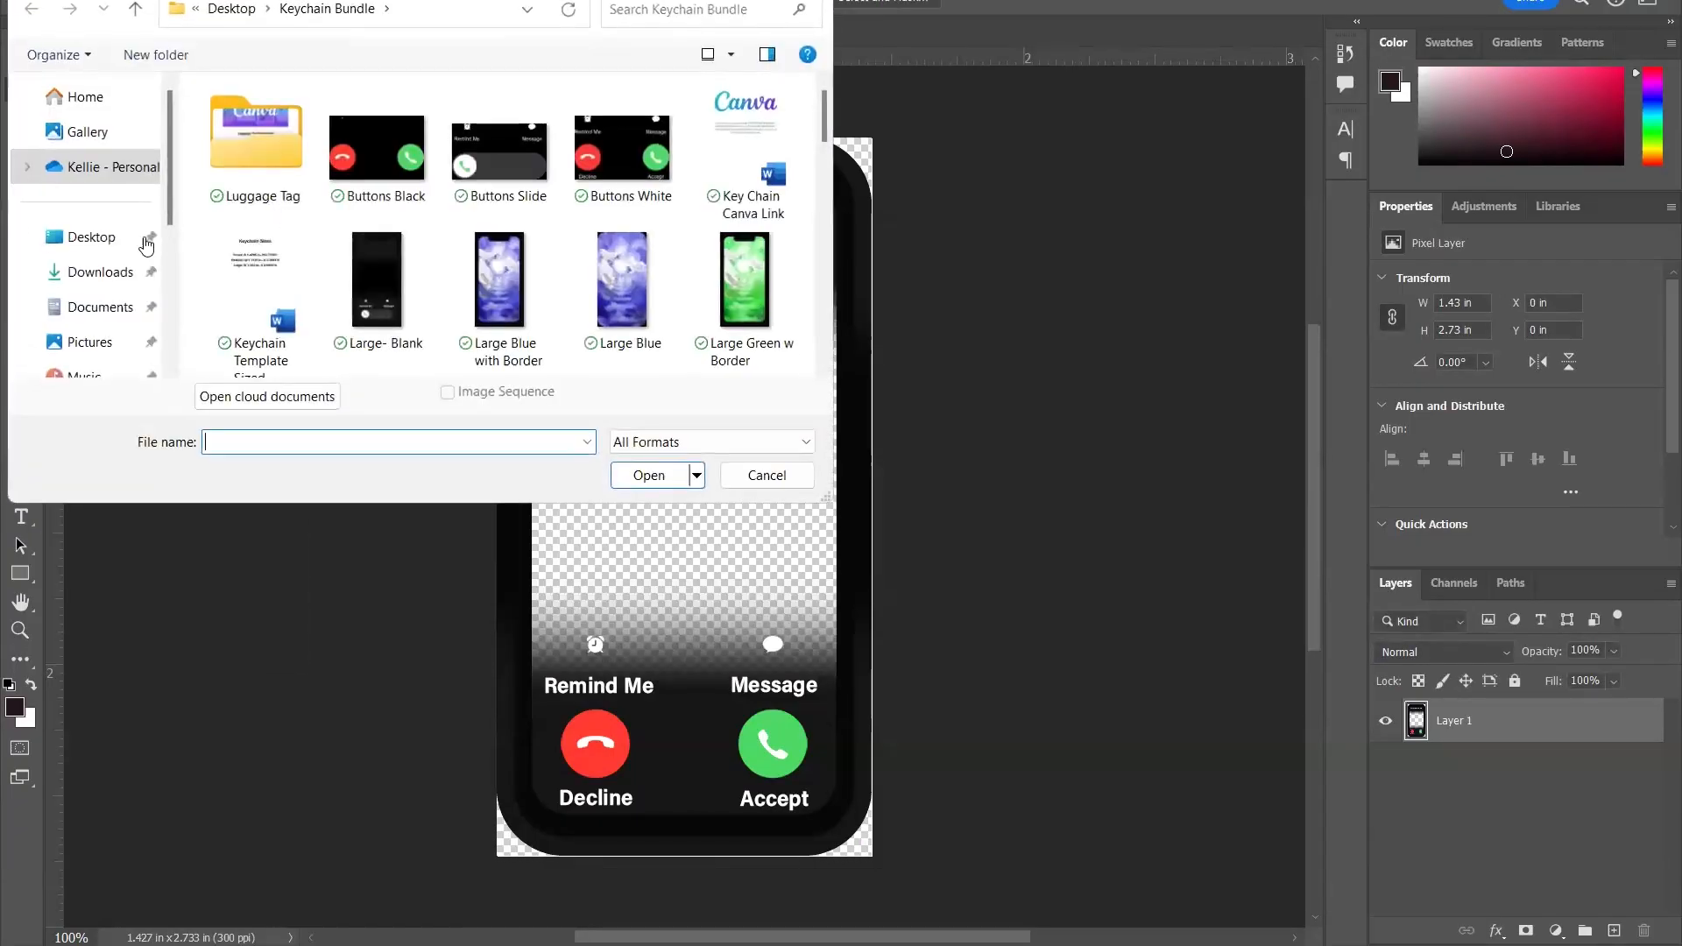
{"action": "left_click", "coordinate": [103, 252]}
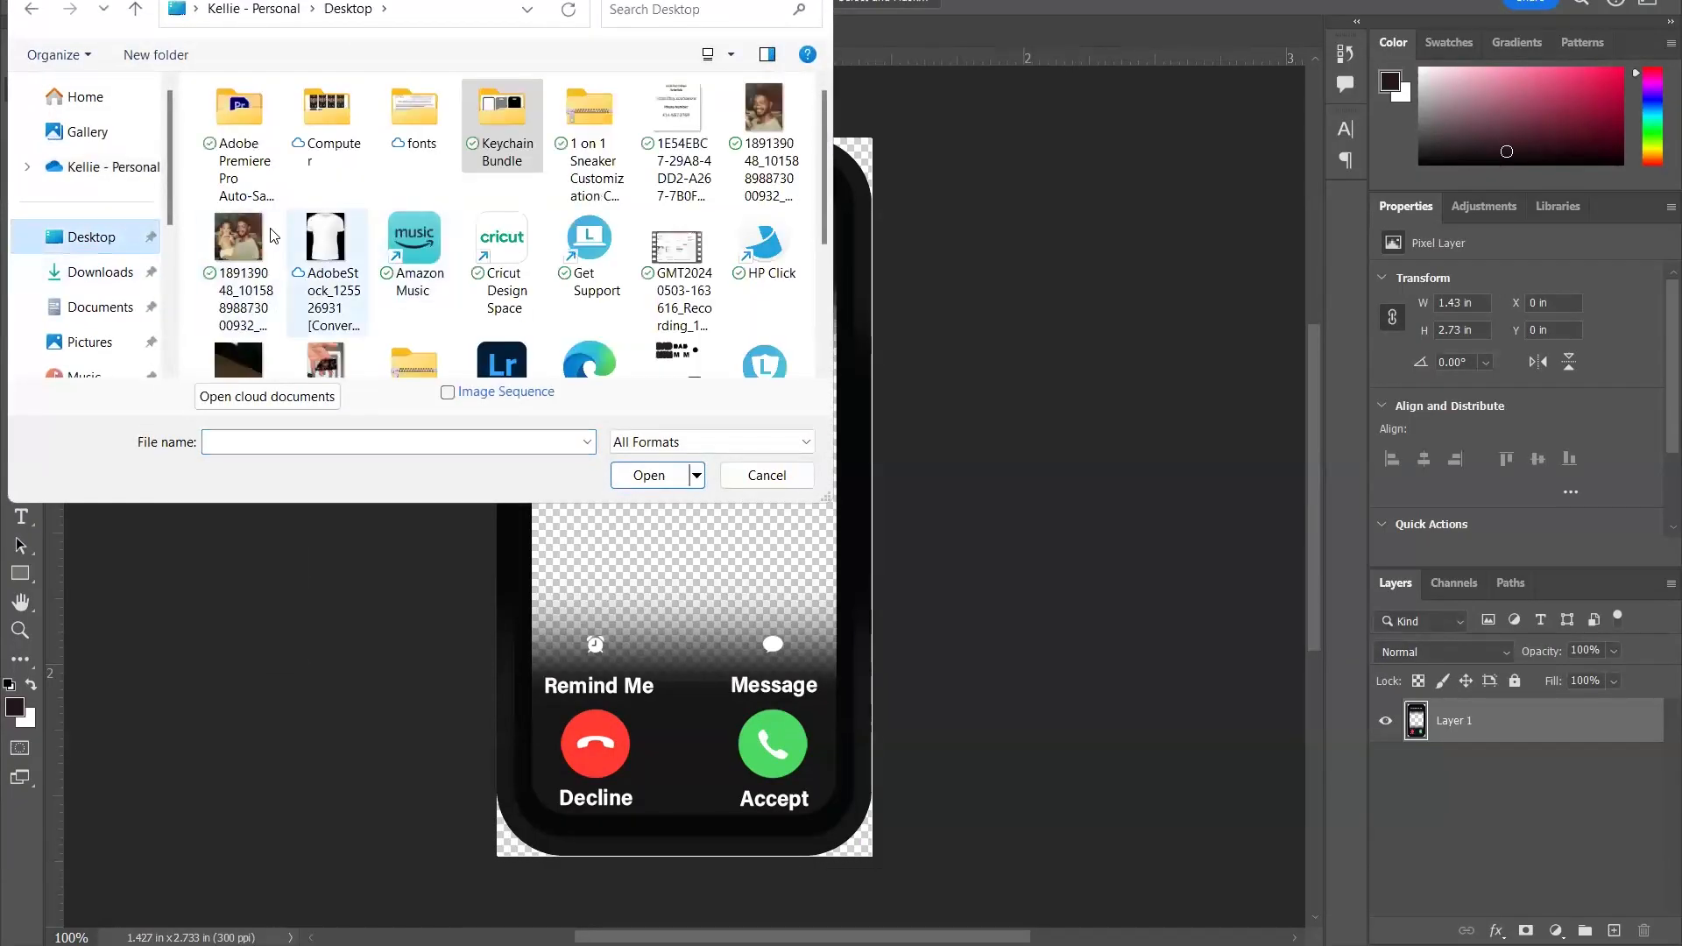
{"action": "left_click", "coordinate": [763, 158]}
{"action": "left_click", "coordinate": [649, 475]}
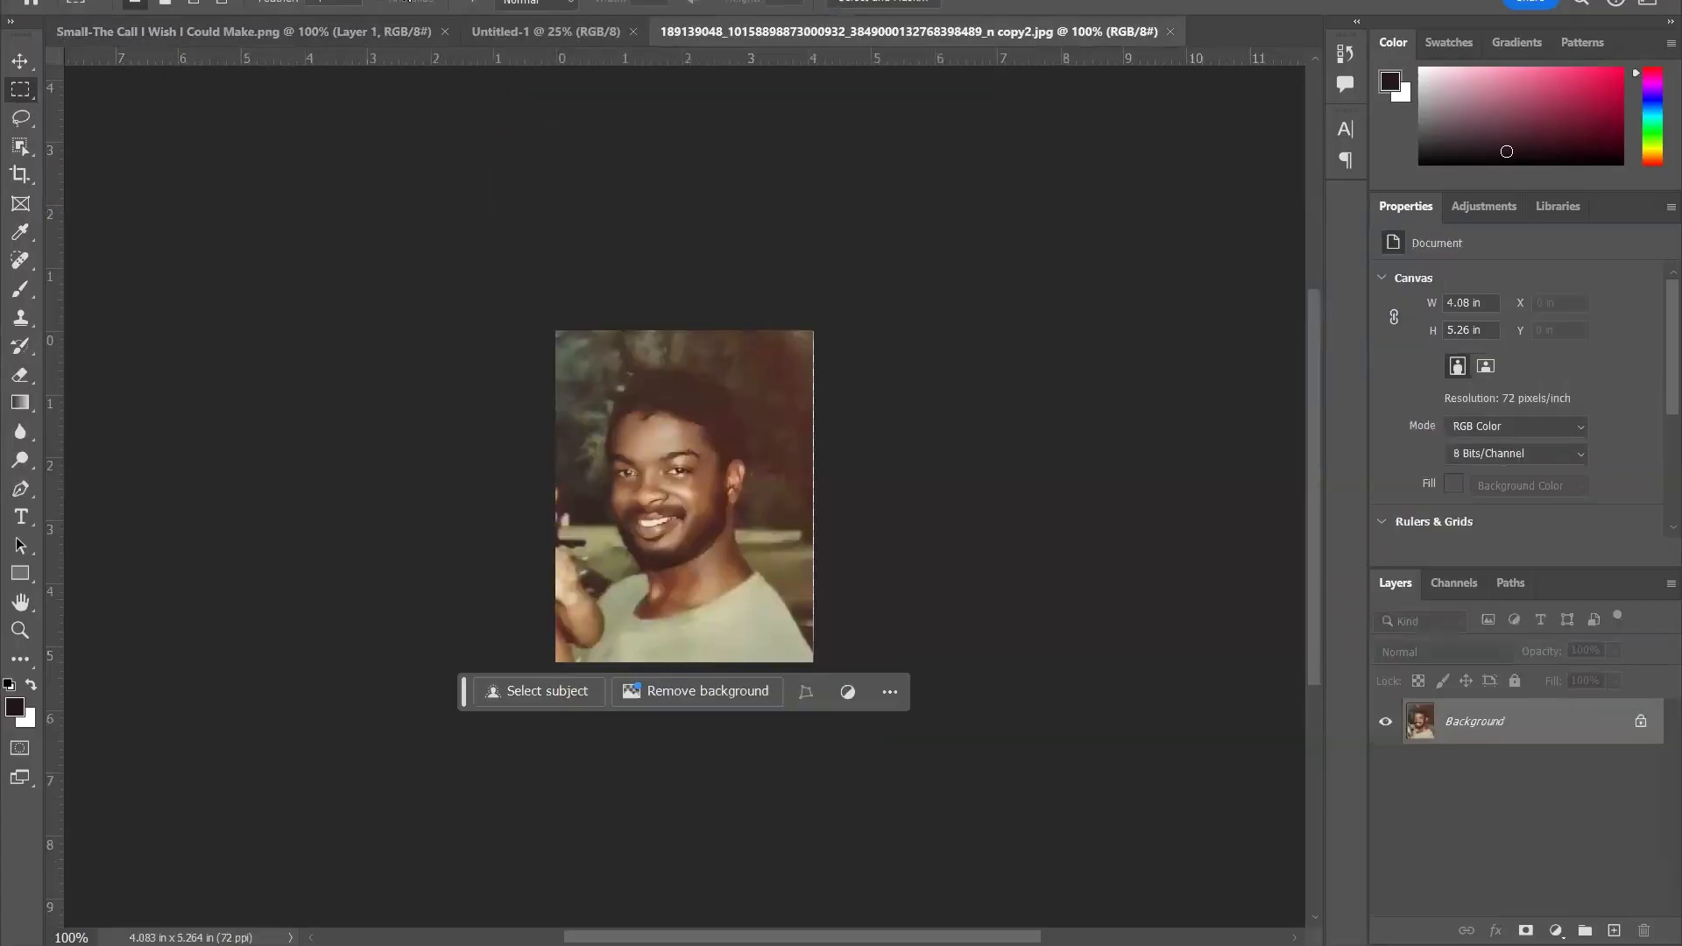
- Place the portrait in the phone-call document at about 1.26 × 1.62 in, centered in the screen opening behind the phone frame layer
{"action": "left_click", "coordinate": [20, 60]}
{"action": "left_click_drag", "start_coordinate": [604, 362], "coordinate": [658, 399]}
{"action": "key", "text": "ctrl+t"}
{"action": "left_click_drag", "start_coordinate": [771, 593], "coordinate": [860, 663]}
{"action": "key", "text": "Return"}
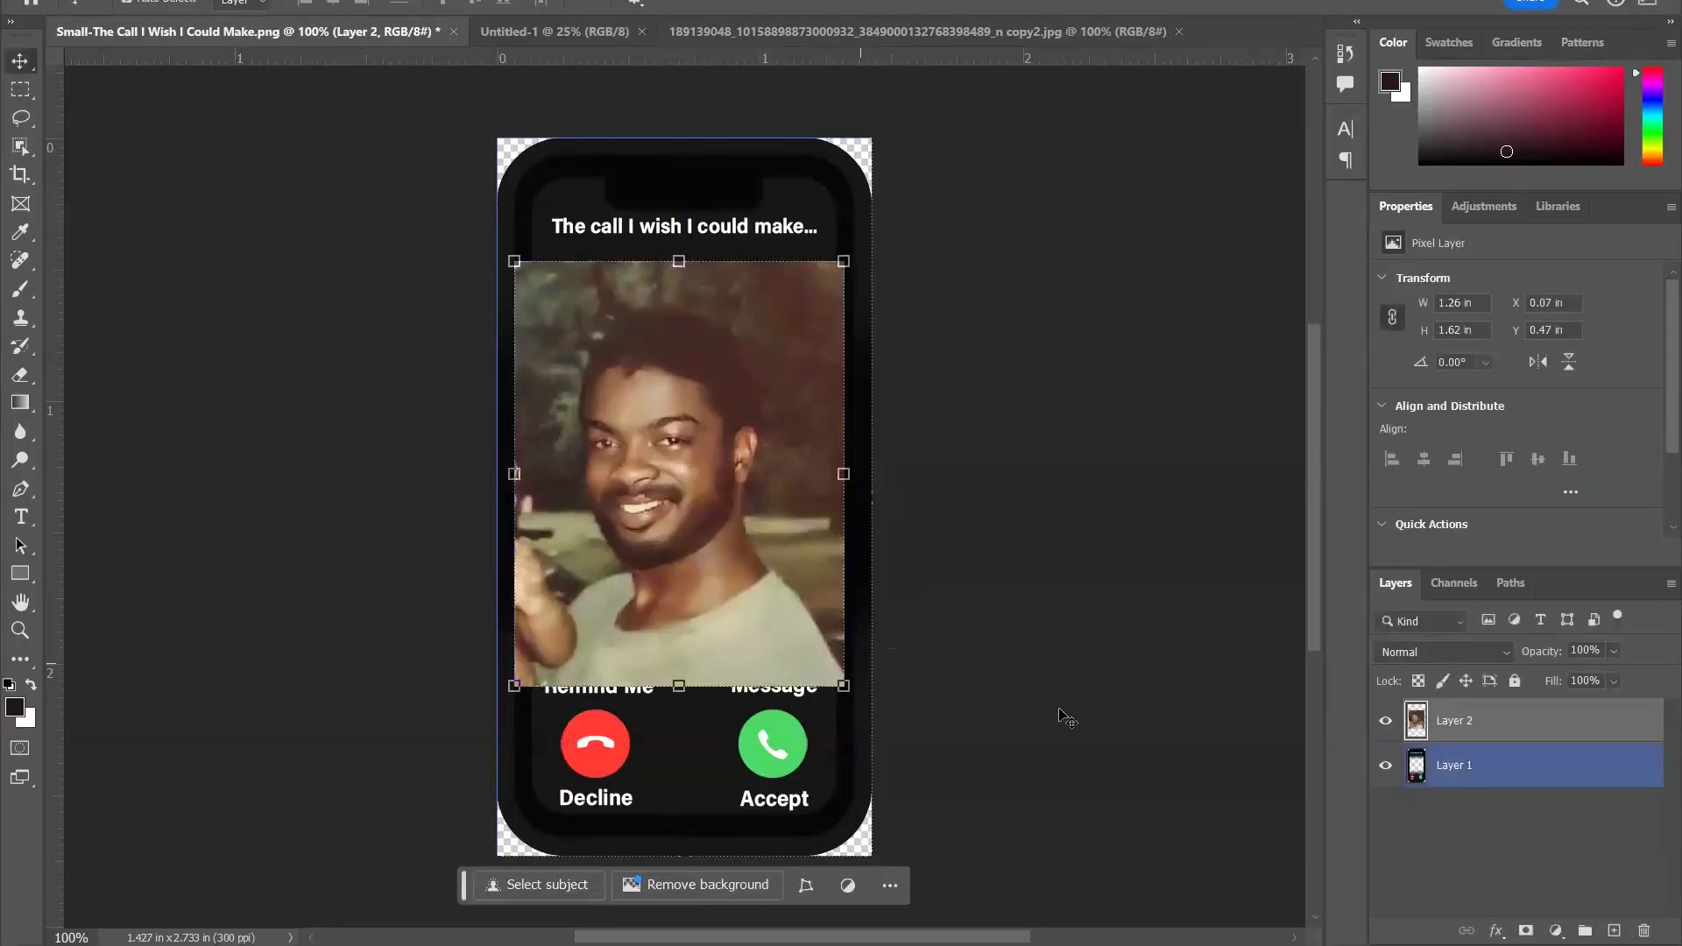
{"action": "left_click_drag", "start_coordinate": [1487, 722], "coordinate": [1537, 789]}
{"action": "left_click_drag", "start_coordinate": [689, 518], "coordinate": [694, 518]}
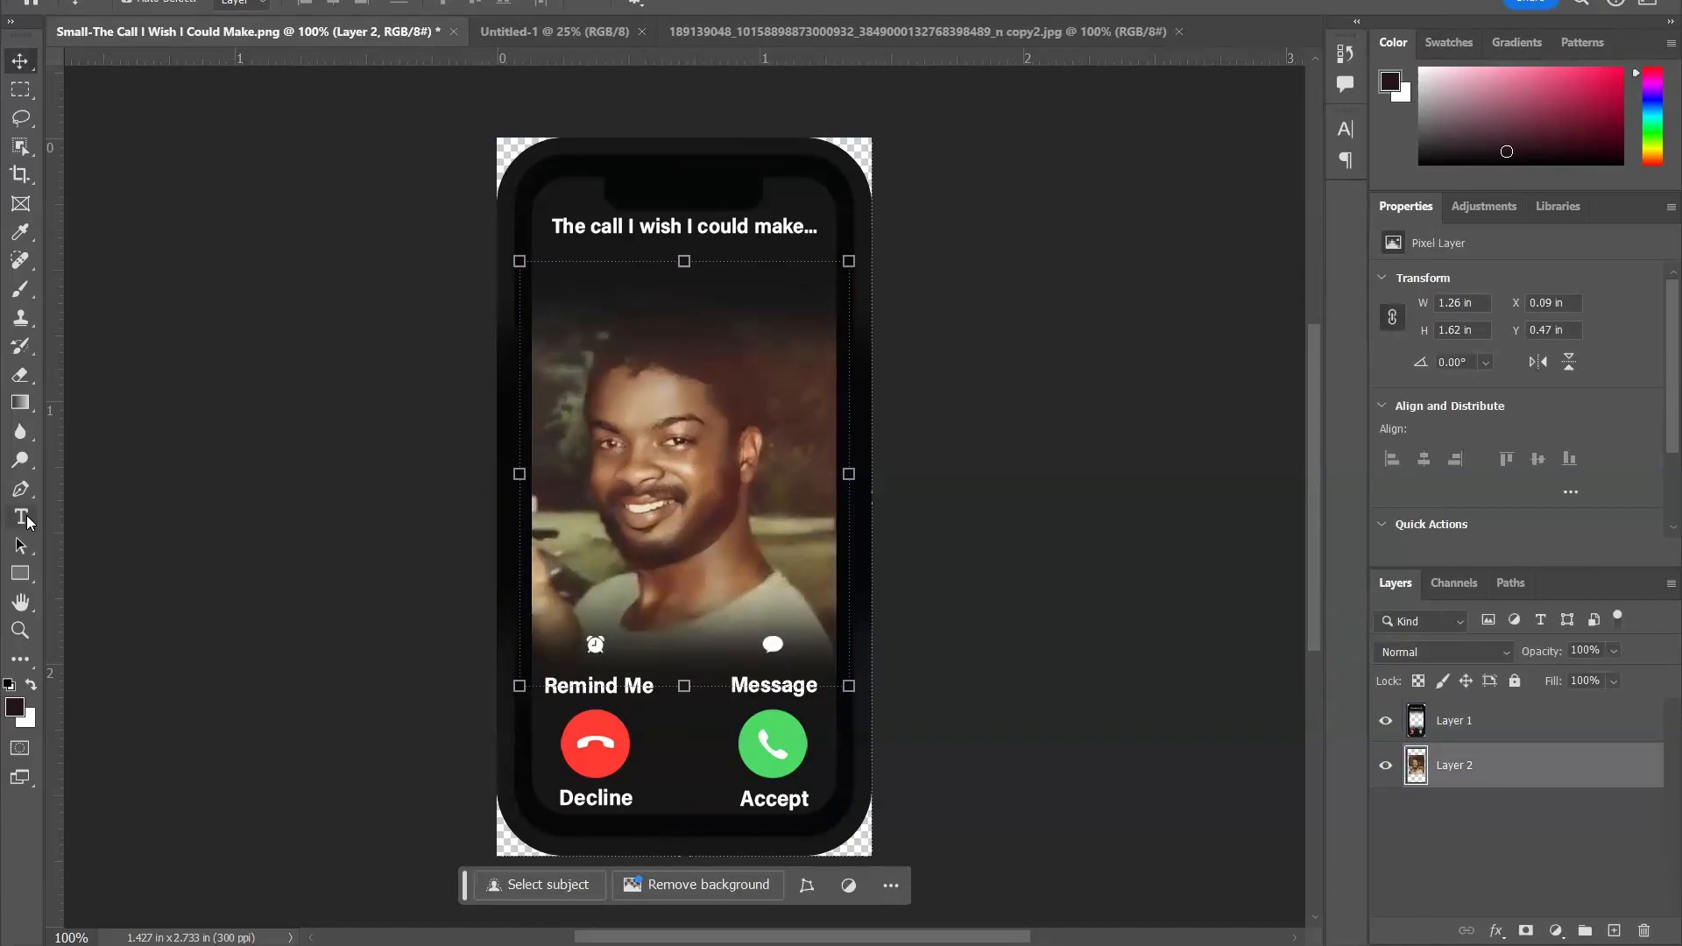
- Add the text "Daddy" below the "The call I wish I could make..." caption
{"action": "left_click", "coordinate": [21, 517]}
{"action": "left_click", "coordinate": [599, 279]}
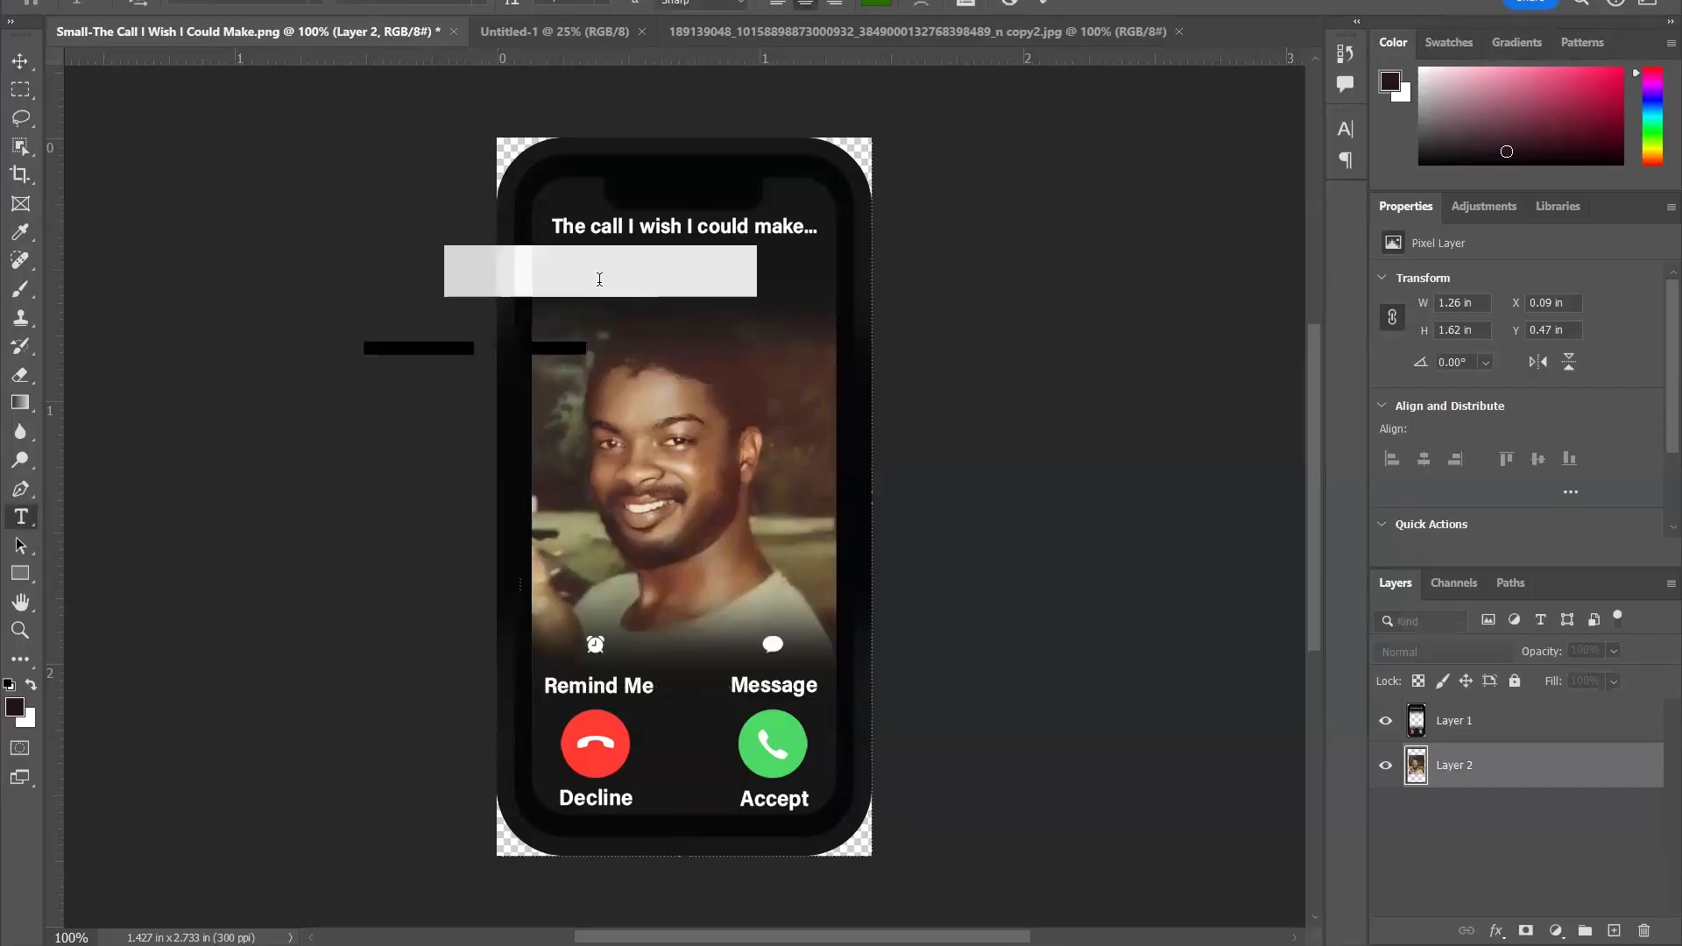
{"action": "type", "text": "Daddy"}
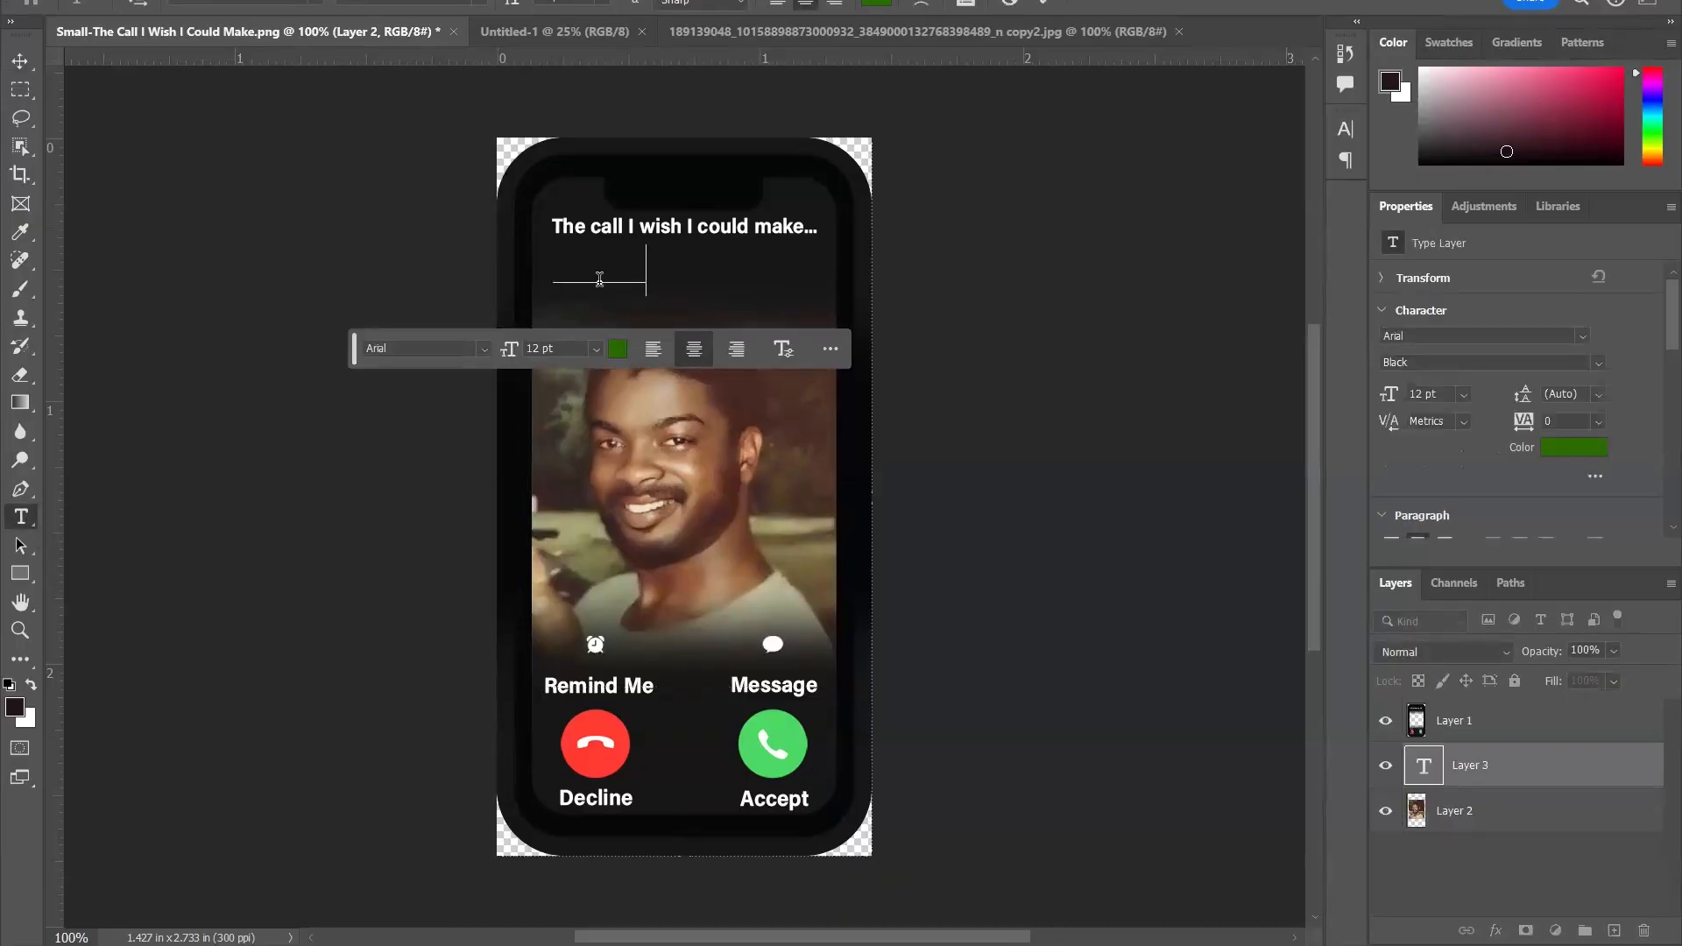
- Change the color of the "Daddy" text to white
{"action": "left_click_drag", "start_coordinate": [672, 279], "coordinate": [339, 267]}
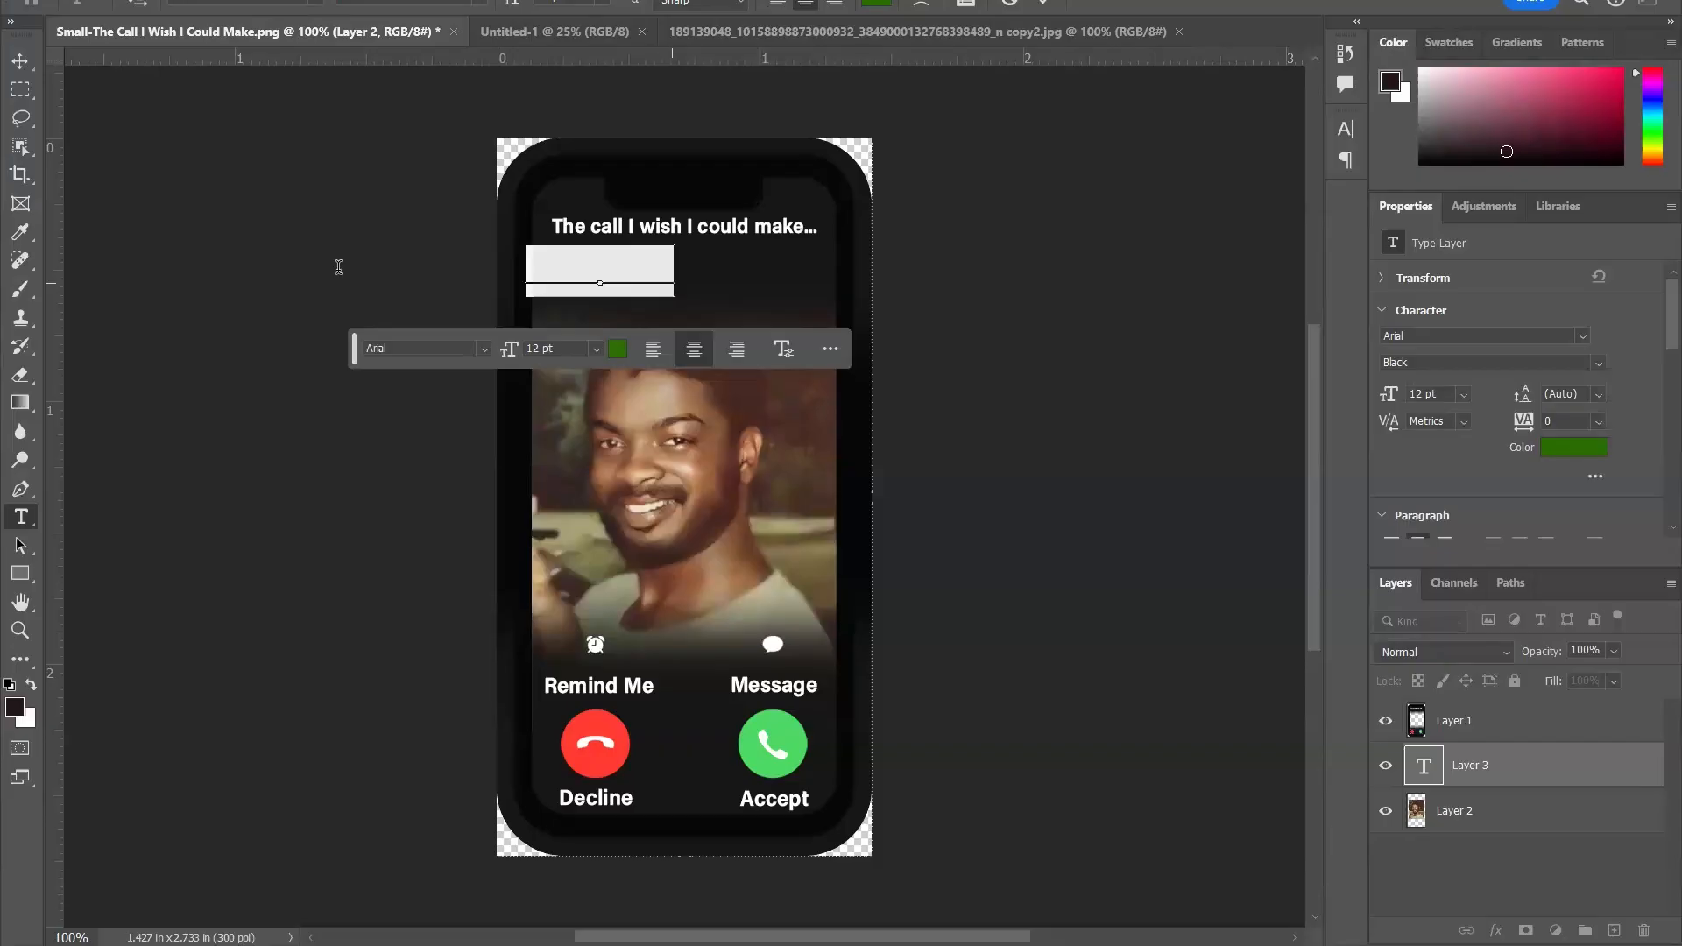
{"action": "left_click", "coordinate": [877, 3]}
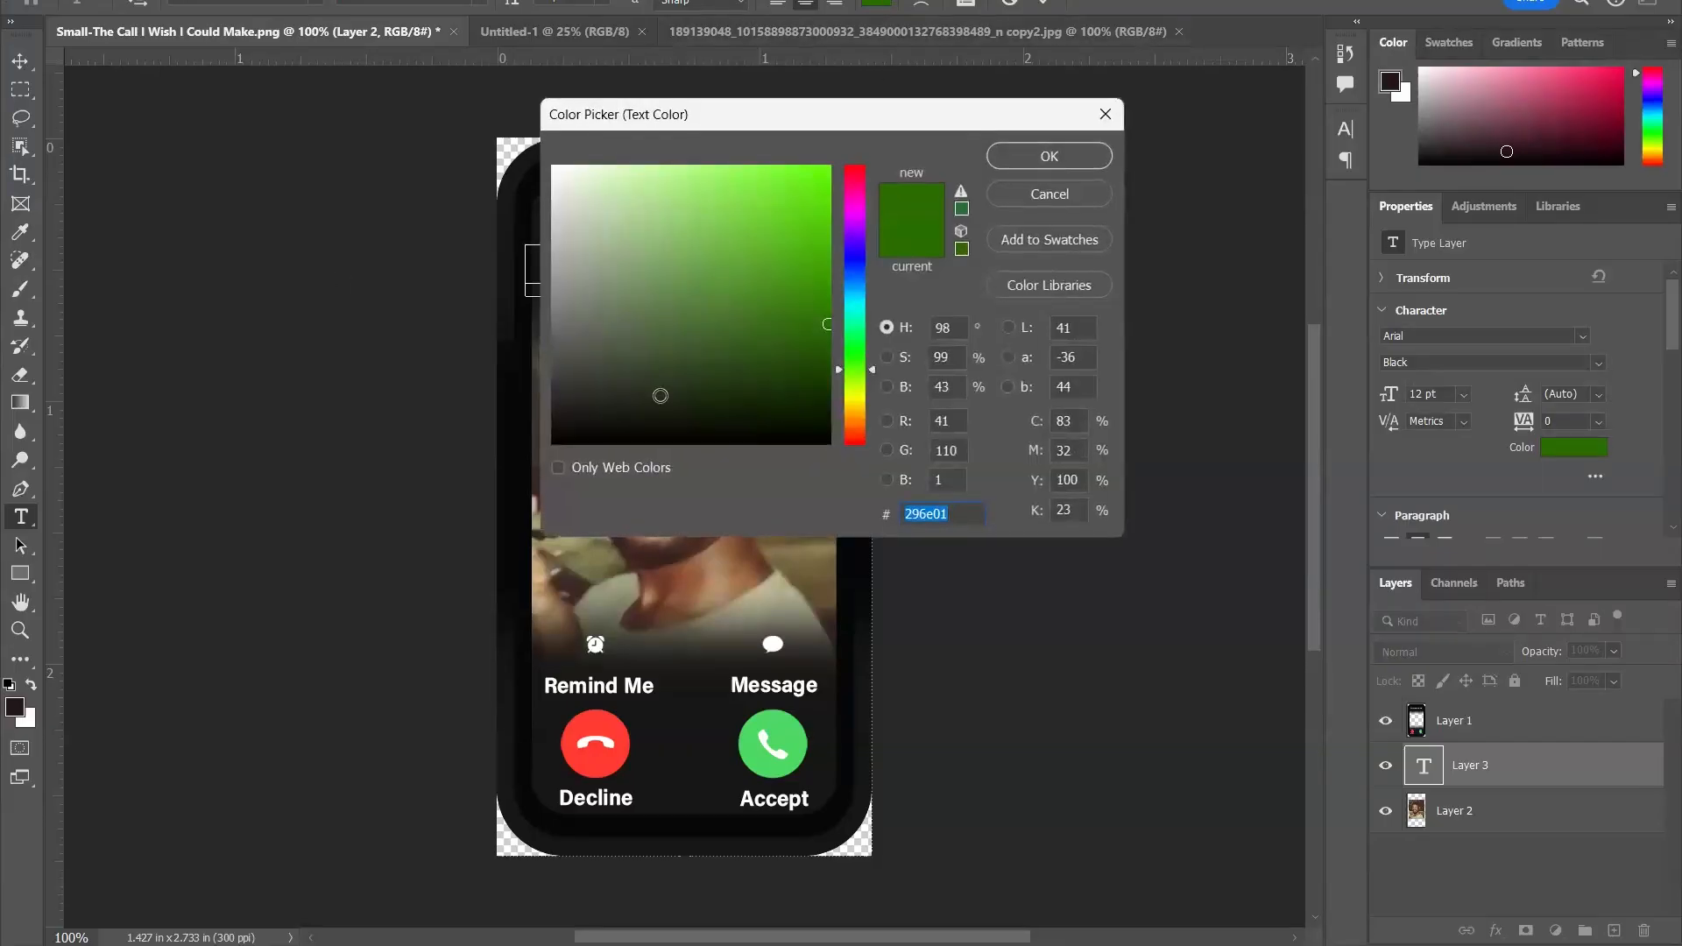
{"action": "left_click", "coordinate": [554, 170]}
{"action": "left_click_drag", "start_coordinate": [872, 369], "coordinate": [873, 180]}
{"action": "left_click", "coordinate": [1095, 158]}
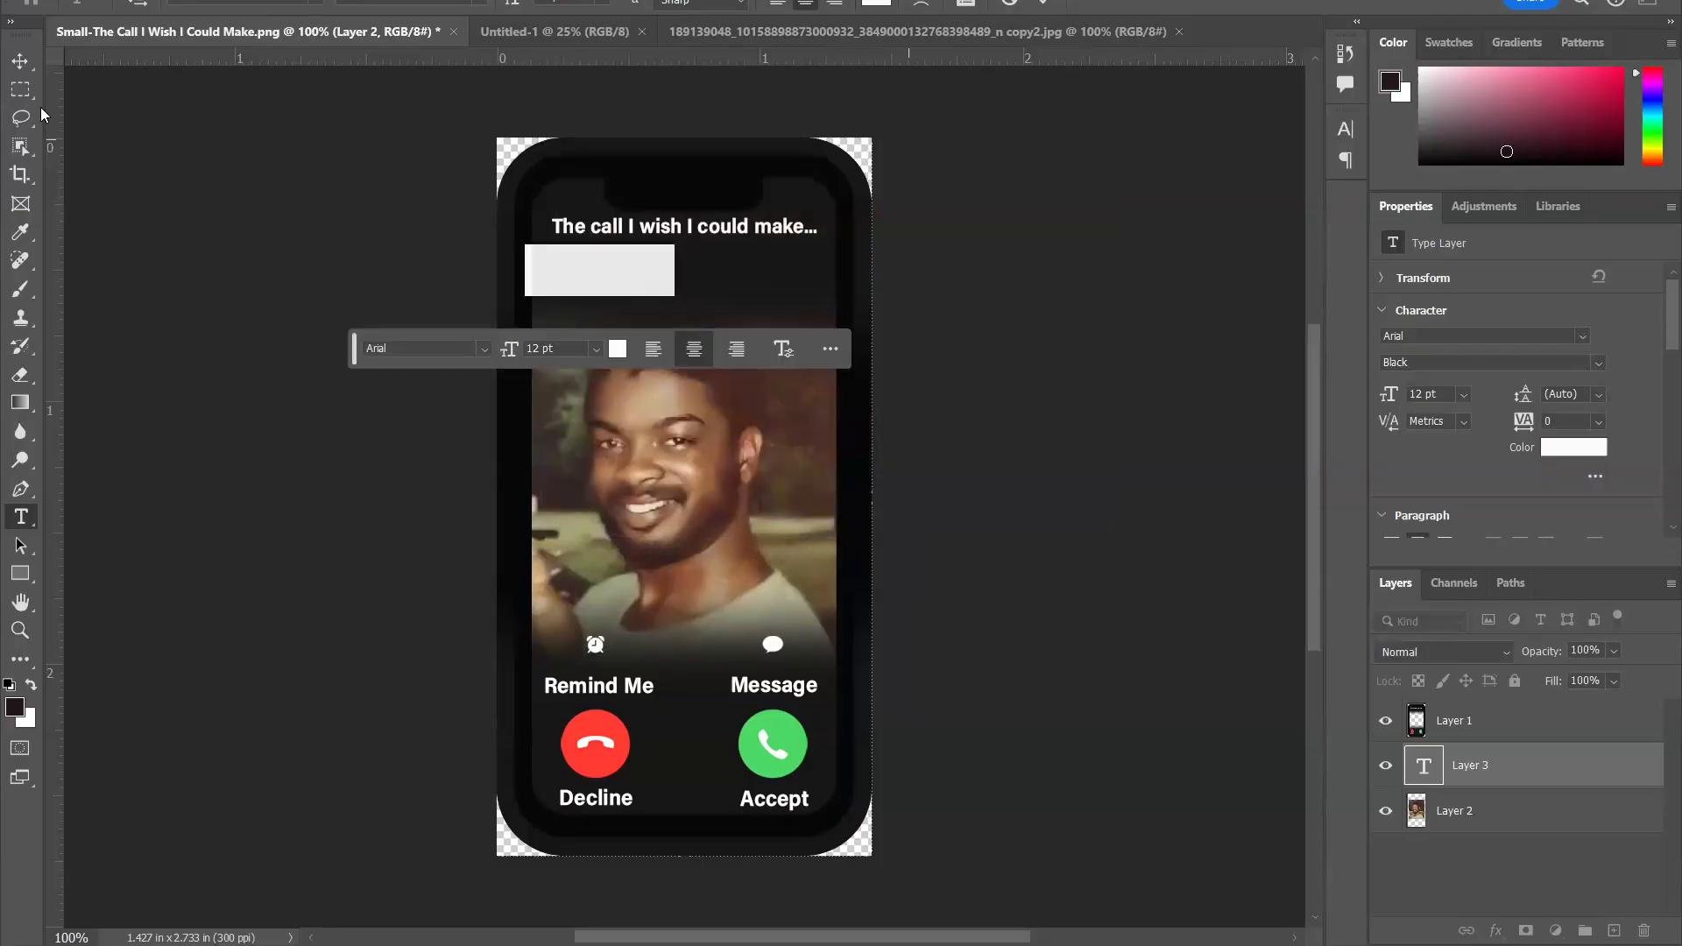
- Bring the "Daddy" text layer to the front and scale it to about 9.46 pt, centered beneath the caption
{"action": "left_click", "coordinate": [20, 61]}
{"action": "left_click", "coordinate": [236, 186]}
{"action": "left_click", "coordinate": [1454, 720]}
{"action": "left_click", "coordinate": [1480, 765]}
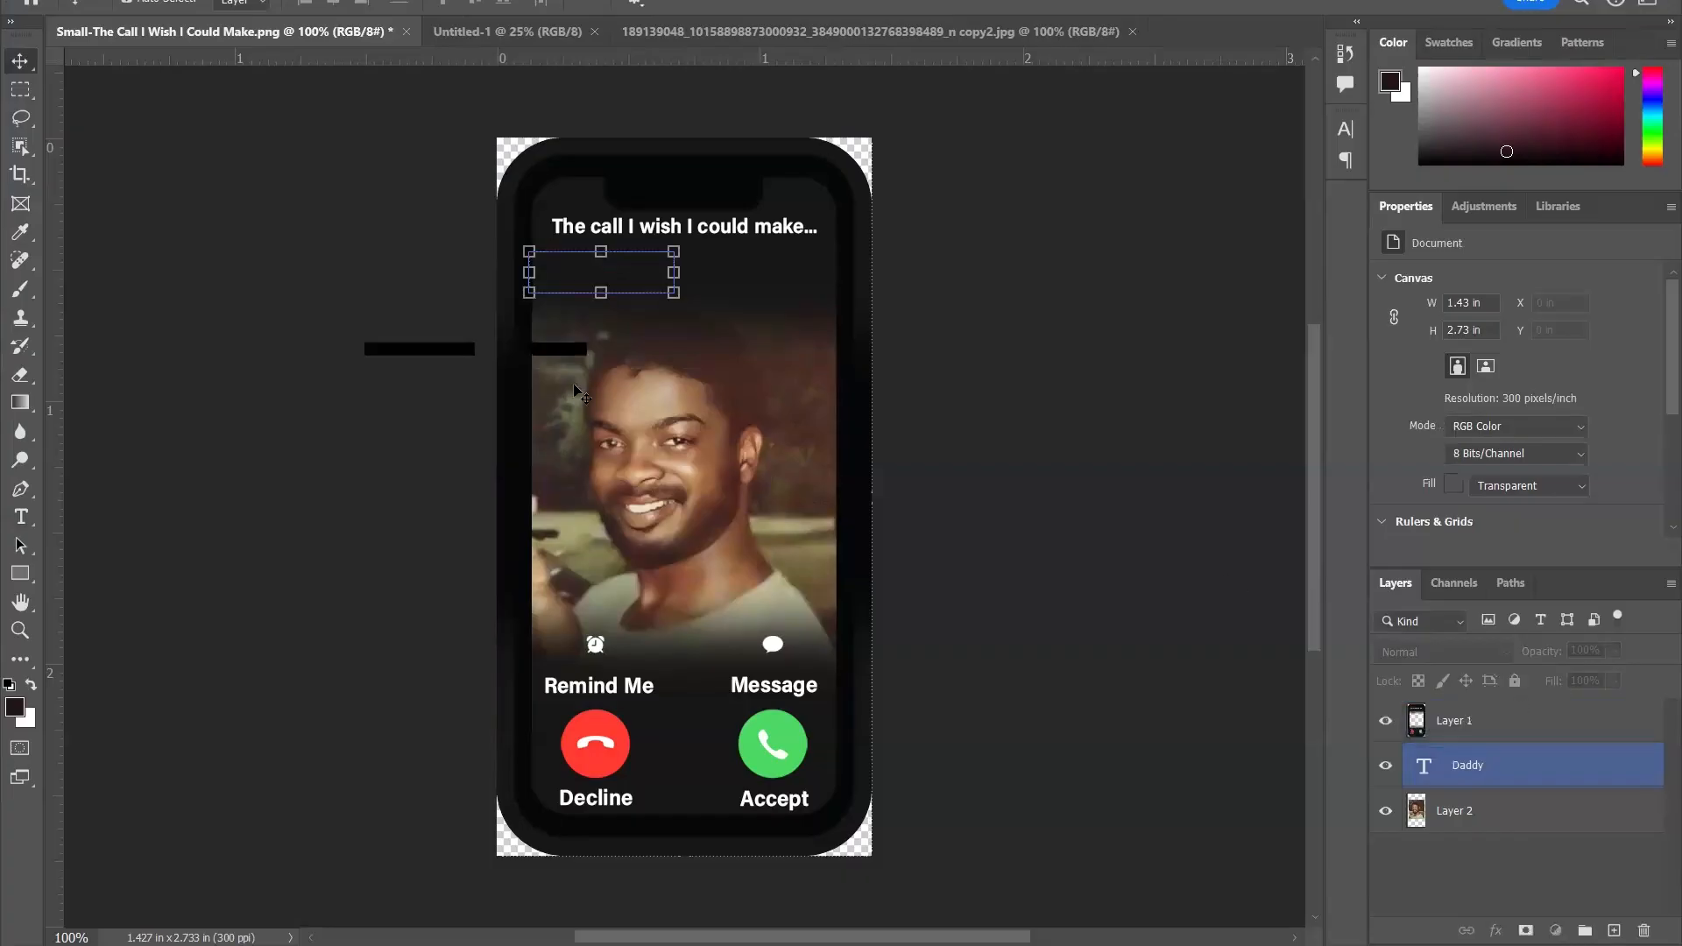
{"action": "key", "text": "ctrl+shift+bracketright"}
{"action": "left_click_drag", "start_coordinate": [627, 279], "coordinate": [710, 262]}
{"action": "key", "text": "Return"}
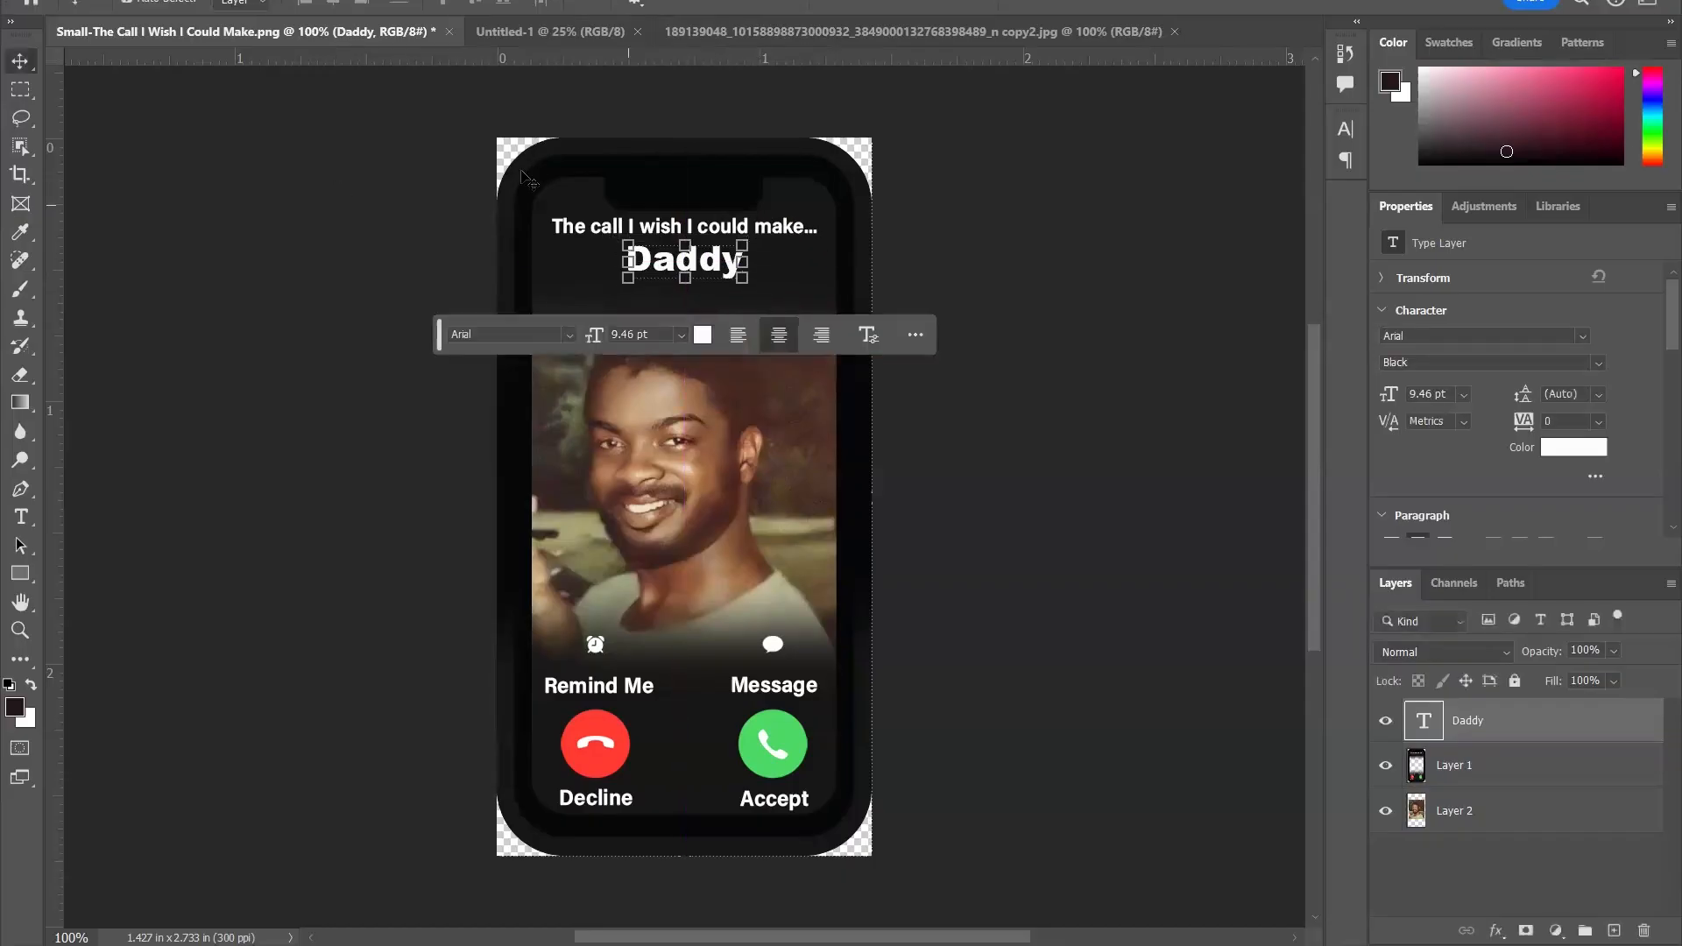
{"action": "left_click", "coordinate": [210, 151]}
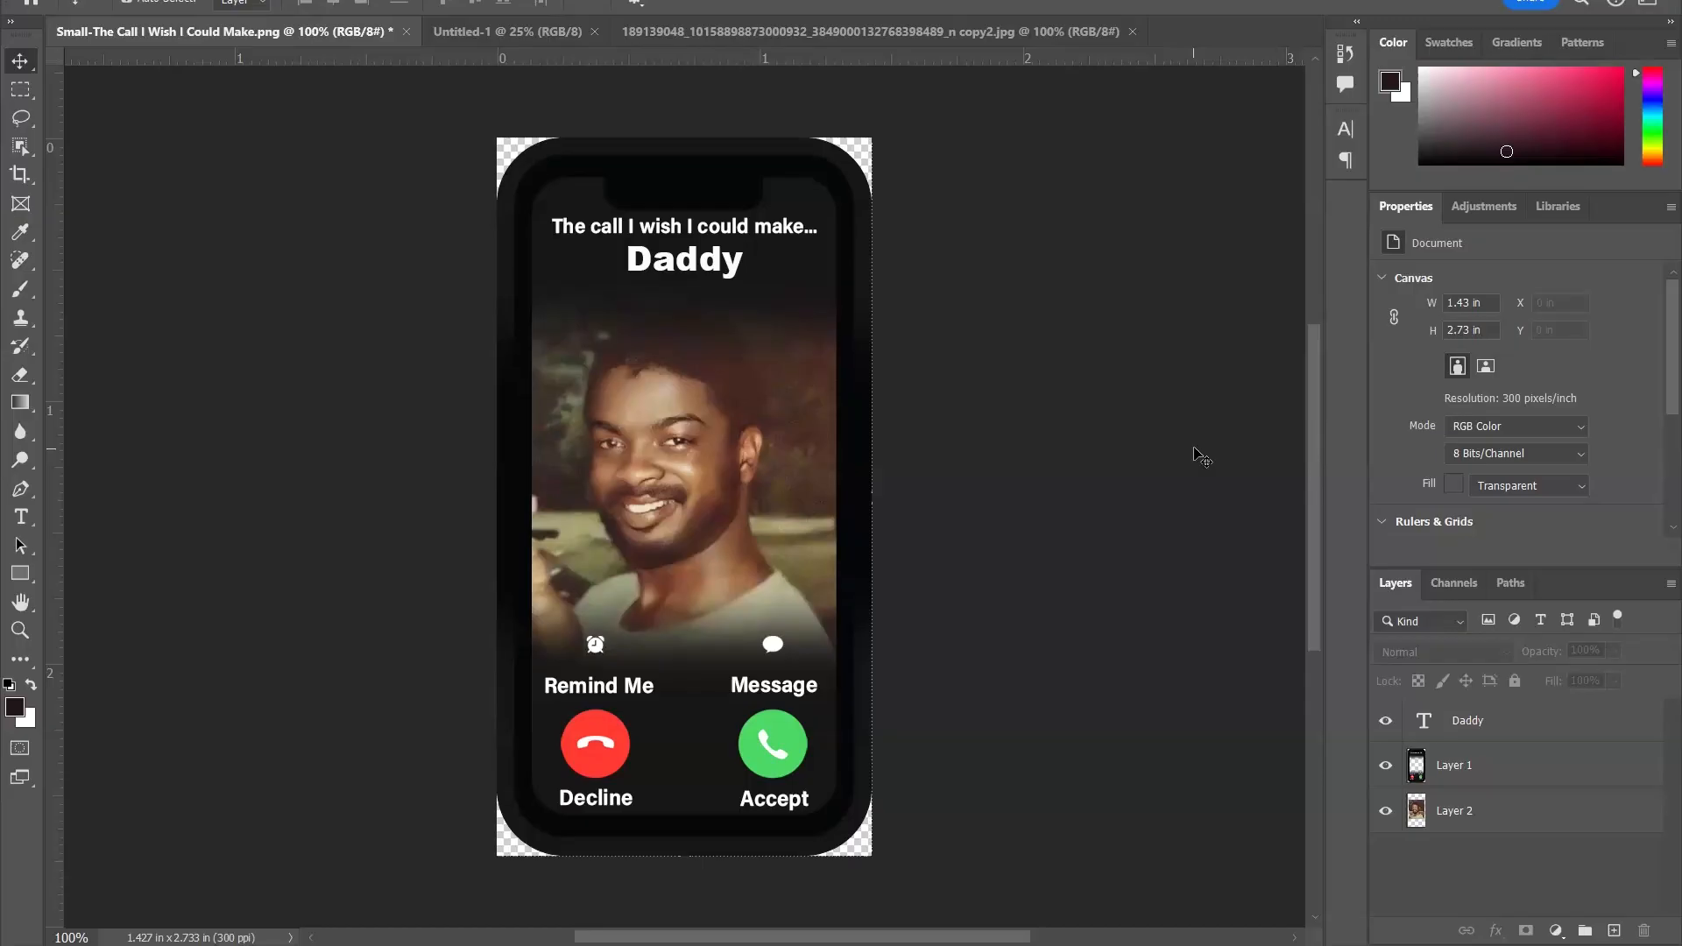
- Merge the text, phone frame and portrait layers into a single layer
{"action": "left_click_drag", "start_coordinate": [449, 111], "coordinate": [940, 866]}
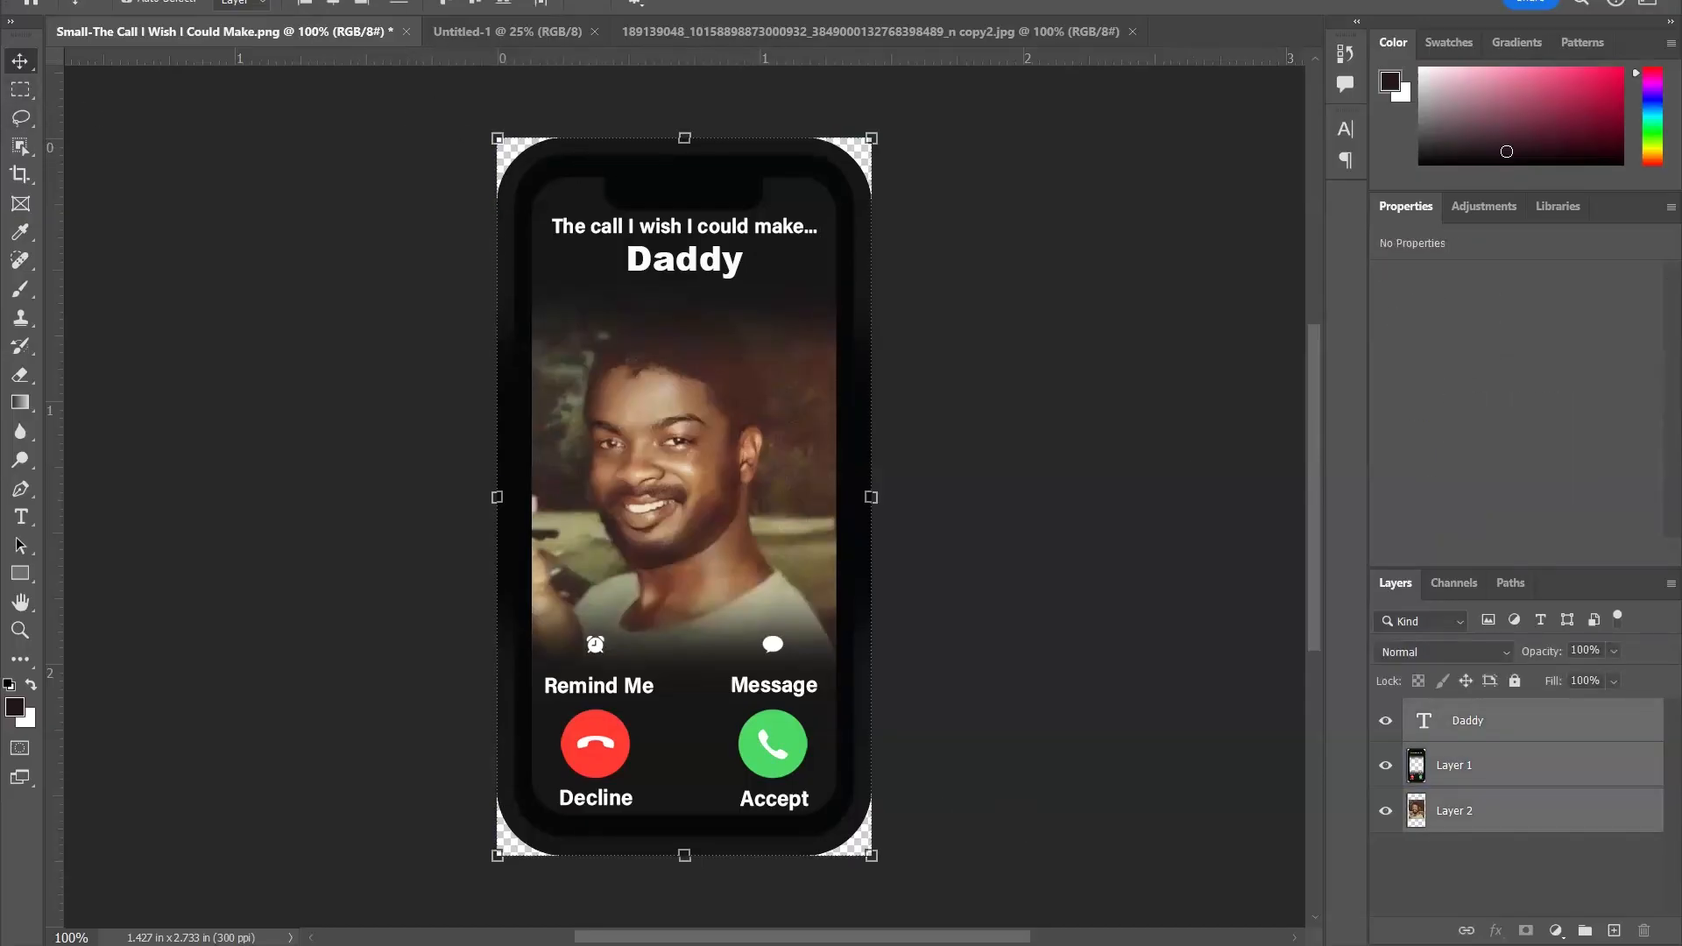
{"action": "left_click", "coordinate": [168, 0]}
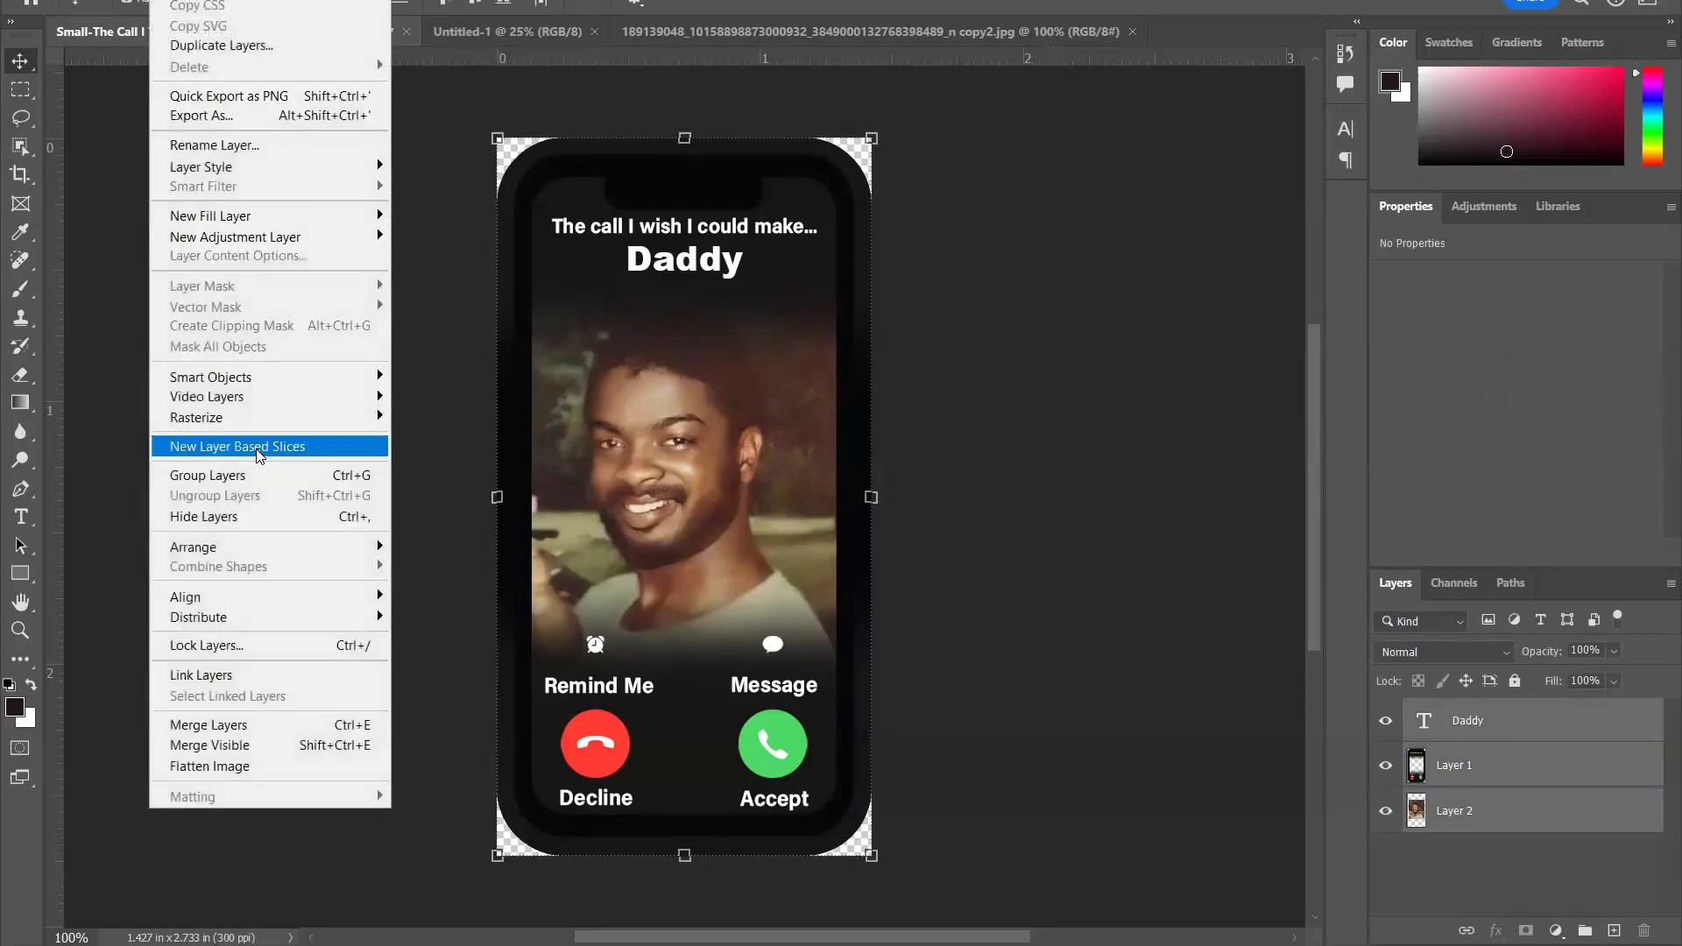
{"action": "left_click", "coordinate": [284, 723]}
- Copy the merged phone design into the blank 8.5 × 11 in document, near the page's top-left corner
{"action": "left_click_drag", "start_coordinate": [591, 203], "coordinate": [486, 222]}
{"action": "left_click", "coordinate": [880, 424]}
{"action": "left_click", "coordinate": [511, 259]}
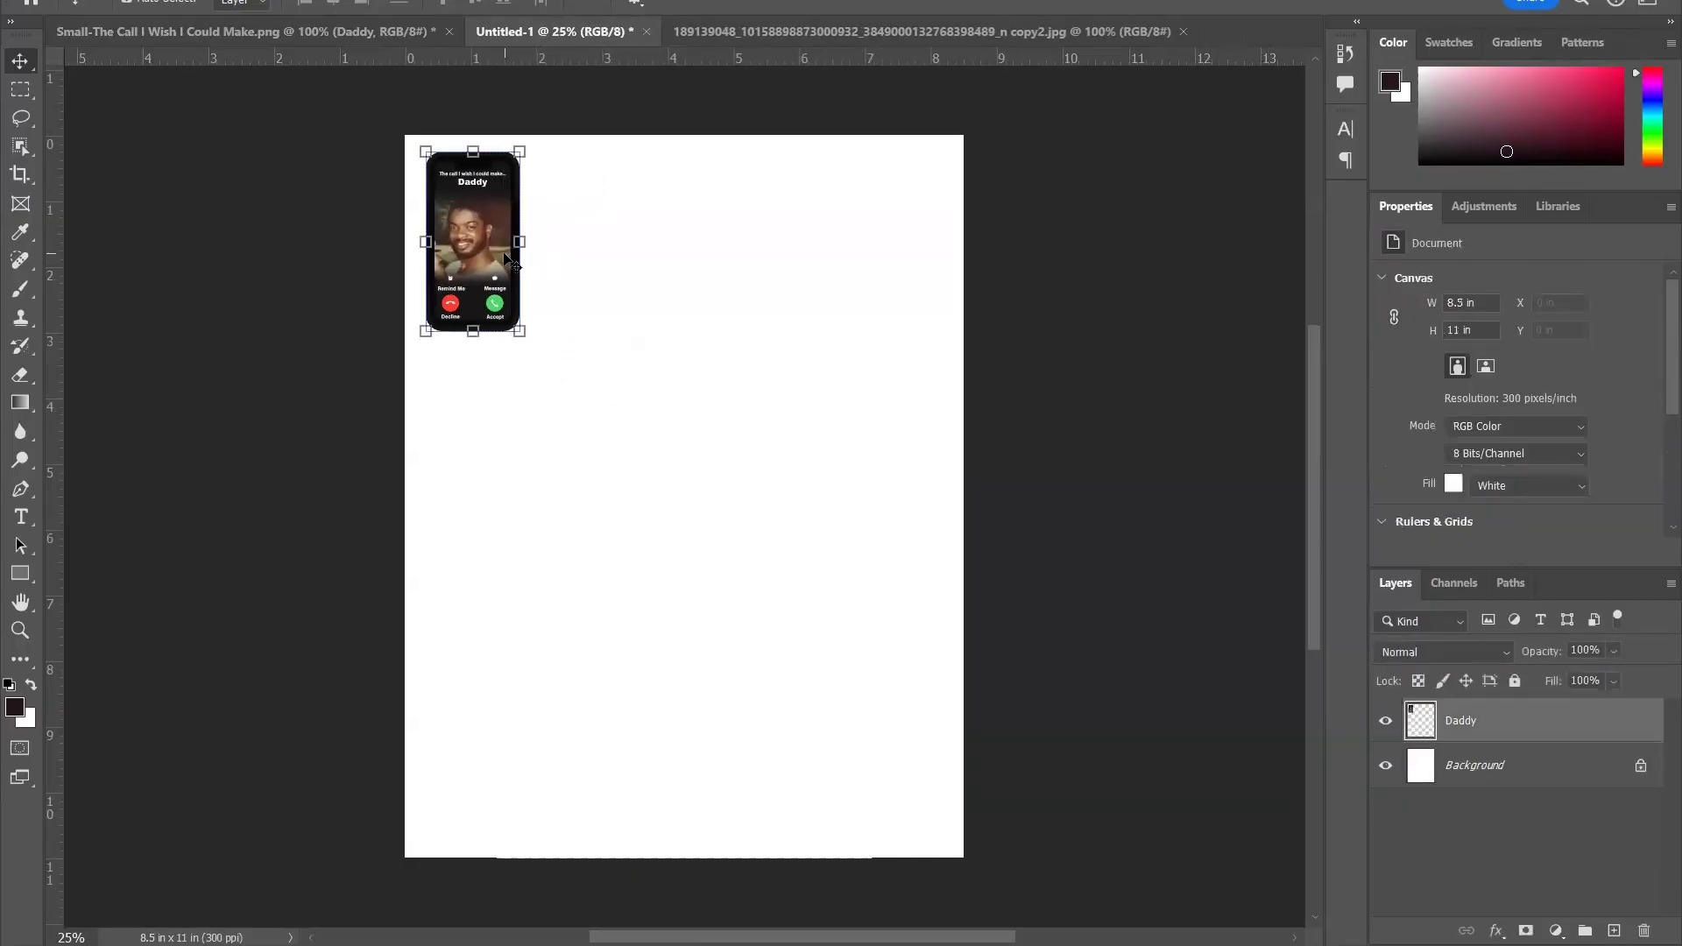
- Duplicate the phone design twice and line up the copies beside the original, at about X 1.93 in and X 3.54 in
{"action": "left_click_drag", "start_coordinate": [1589, 729], "coordinate": [1616, 933]}
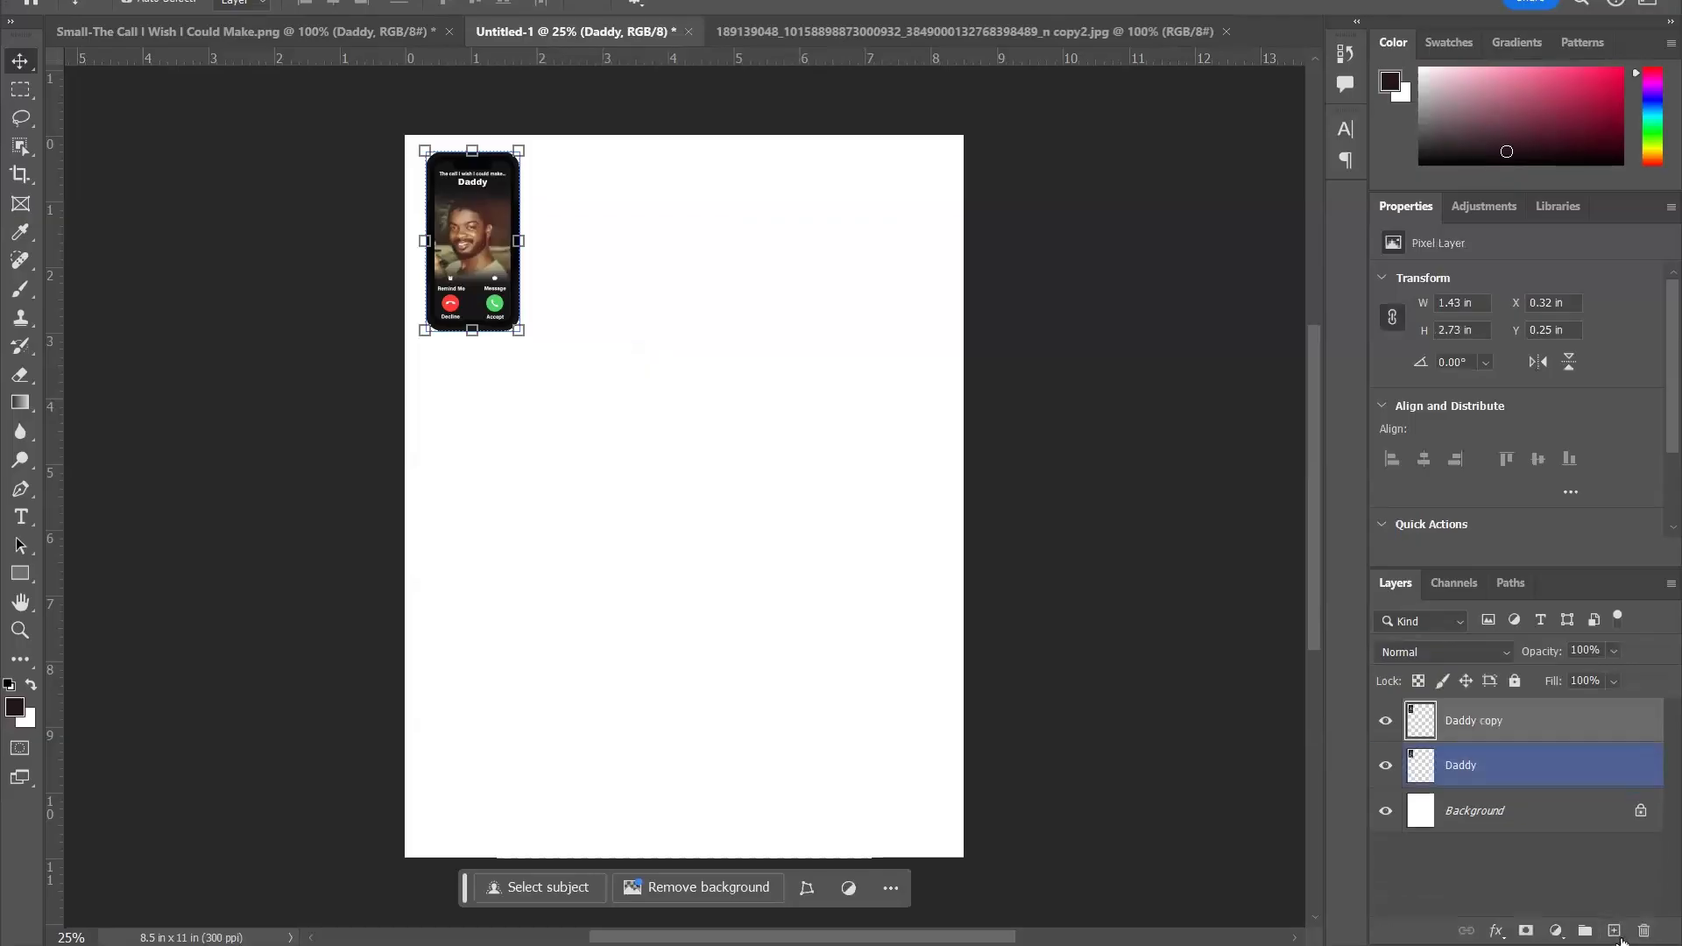
{"action": "left_click", "coordinate": [605, 263]}
{"action": "left_click_drag", "start_coordinate": [464, 219], "coordinate": [576, 210]}
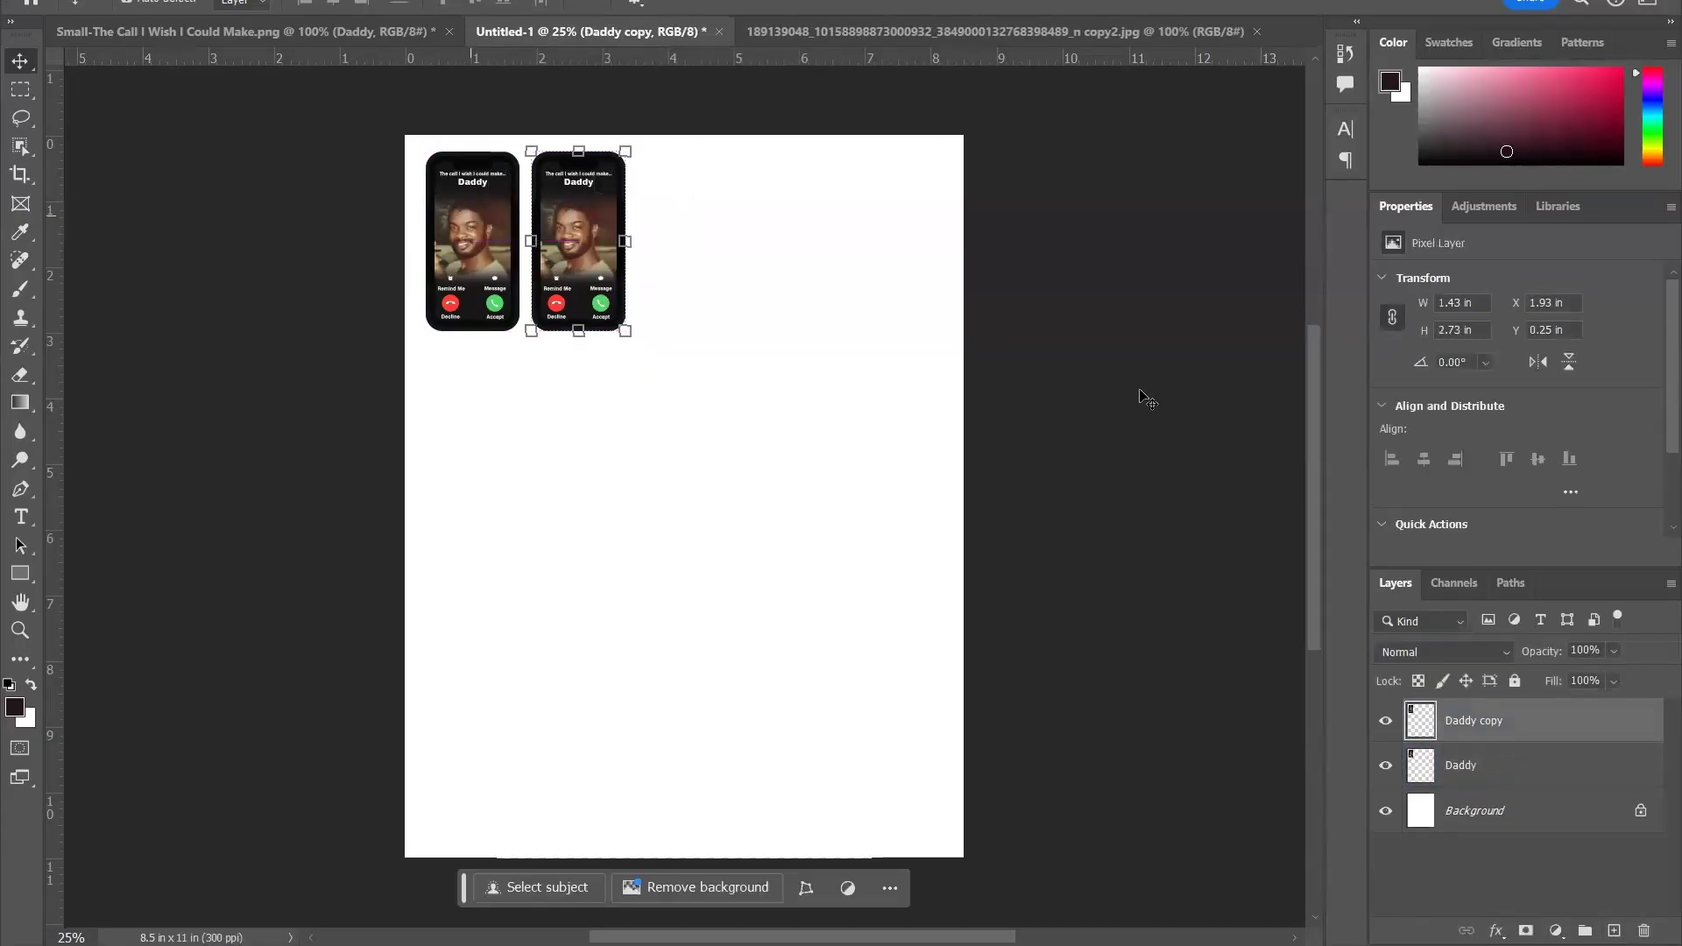
{"action": "left_click_drag", "start_coordinate": [1577, 727], "coordinate": [1614, 930]}
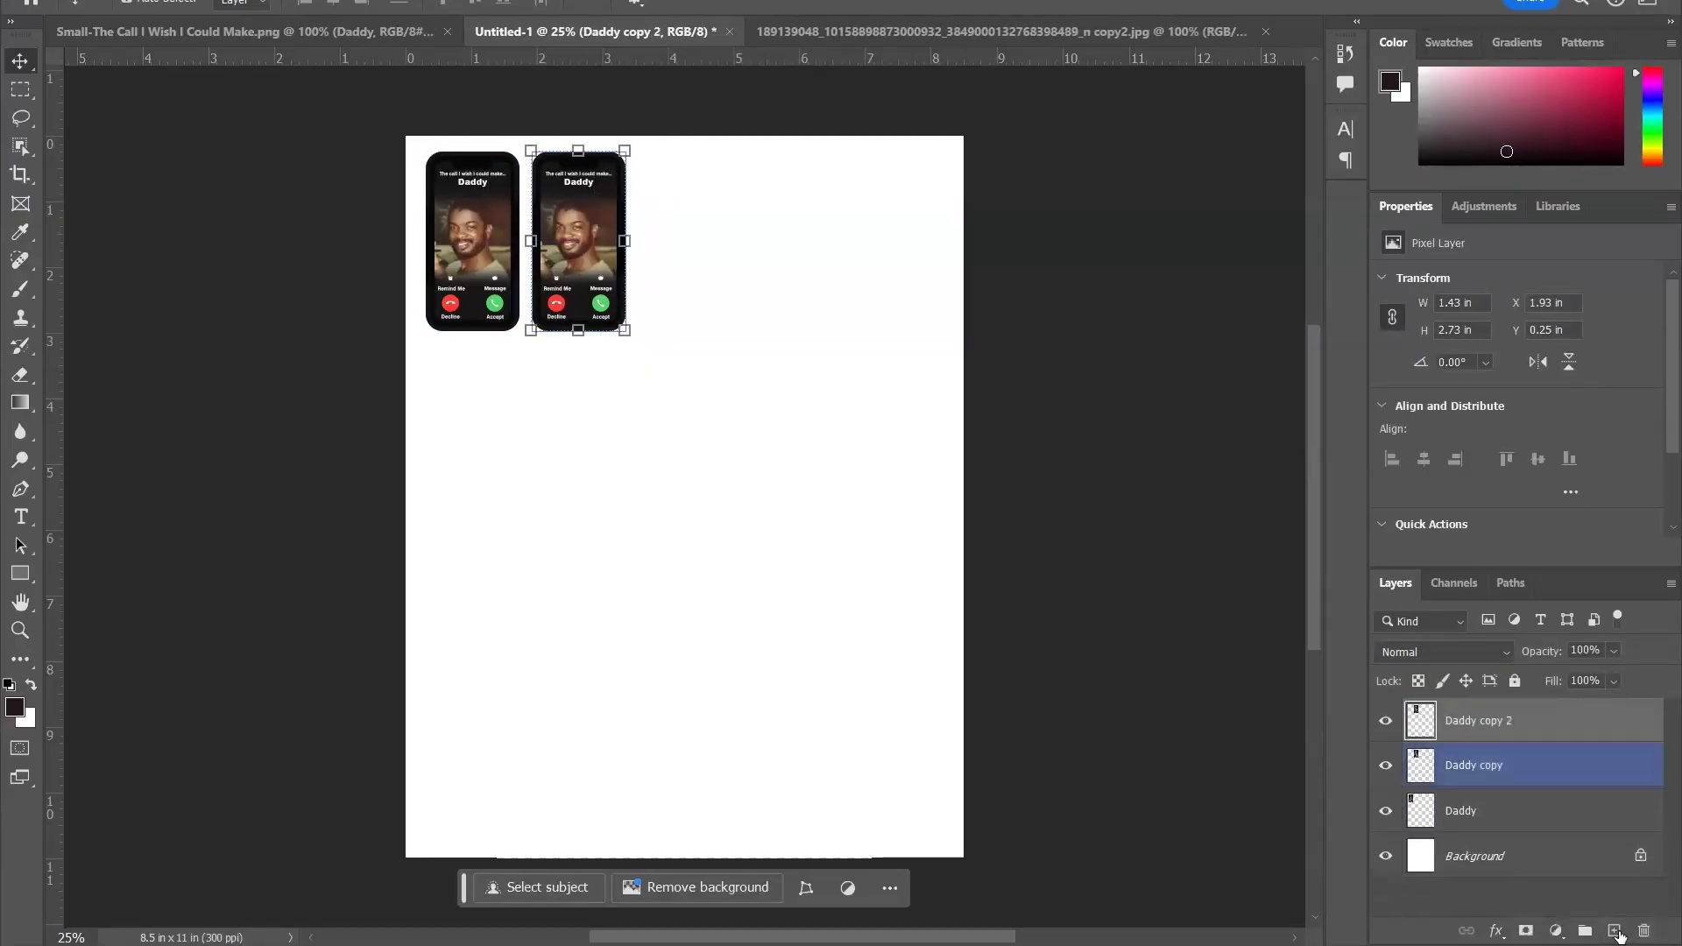
{"action": "left_click_drag", "start_coordinate": [663, 241], "coordinate": [771, 241]}
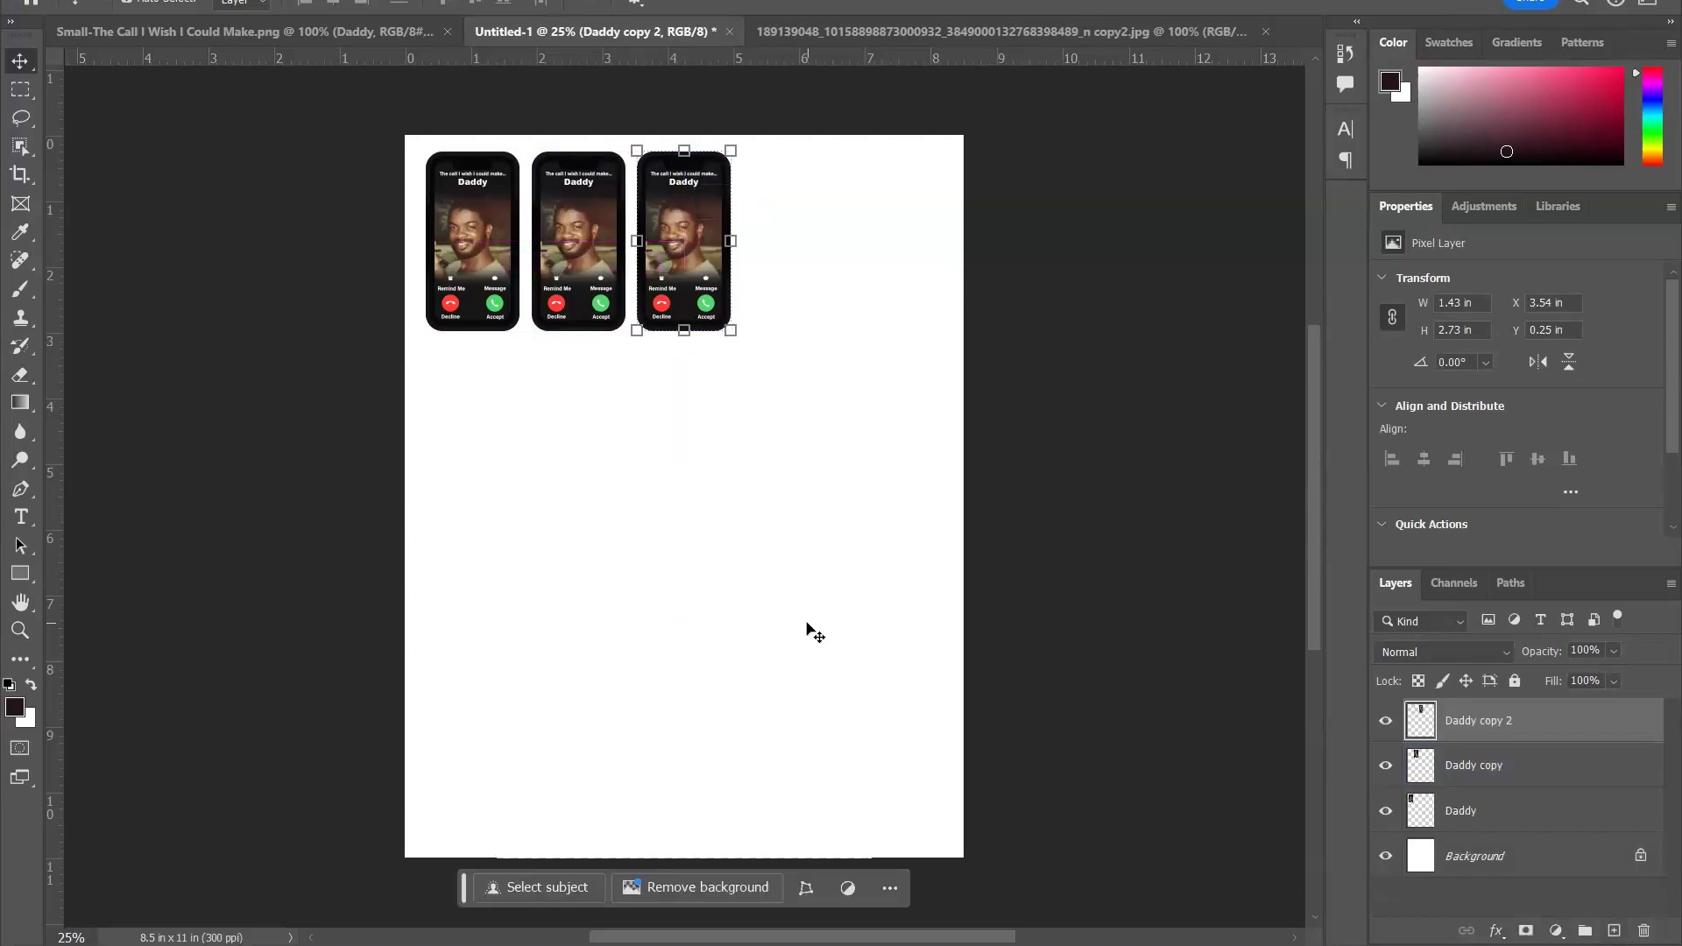
{"action": "left_click", "coordinate": [806, 629]}
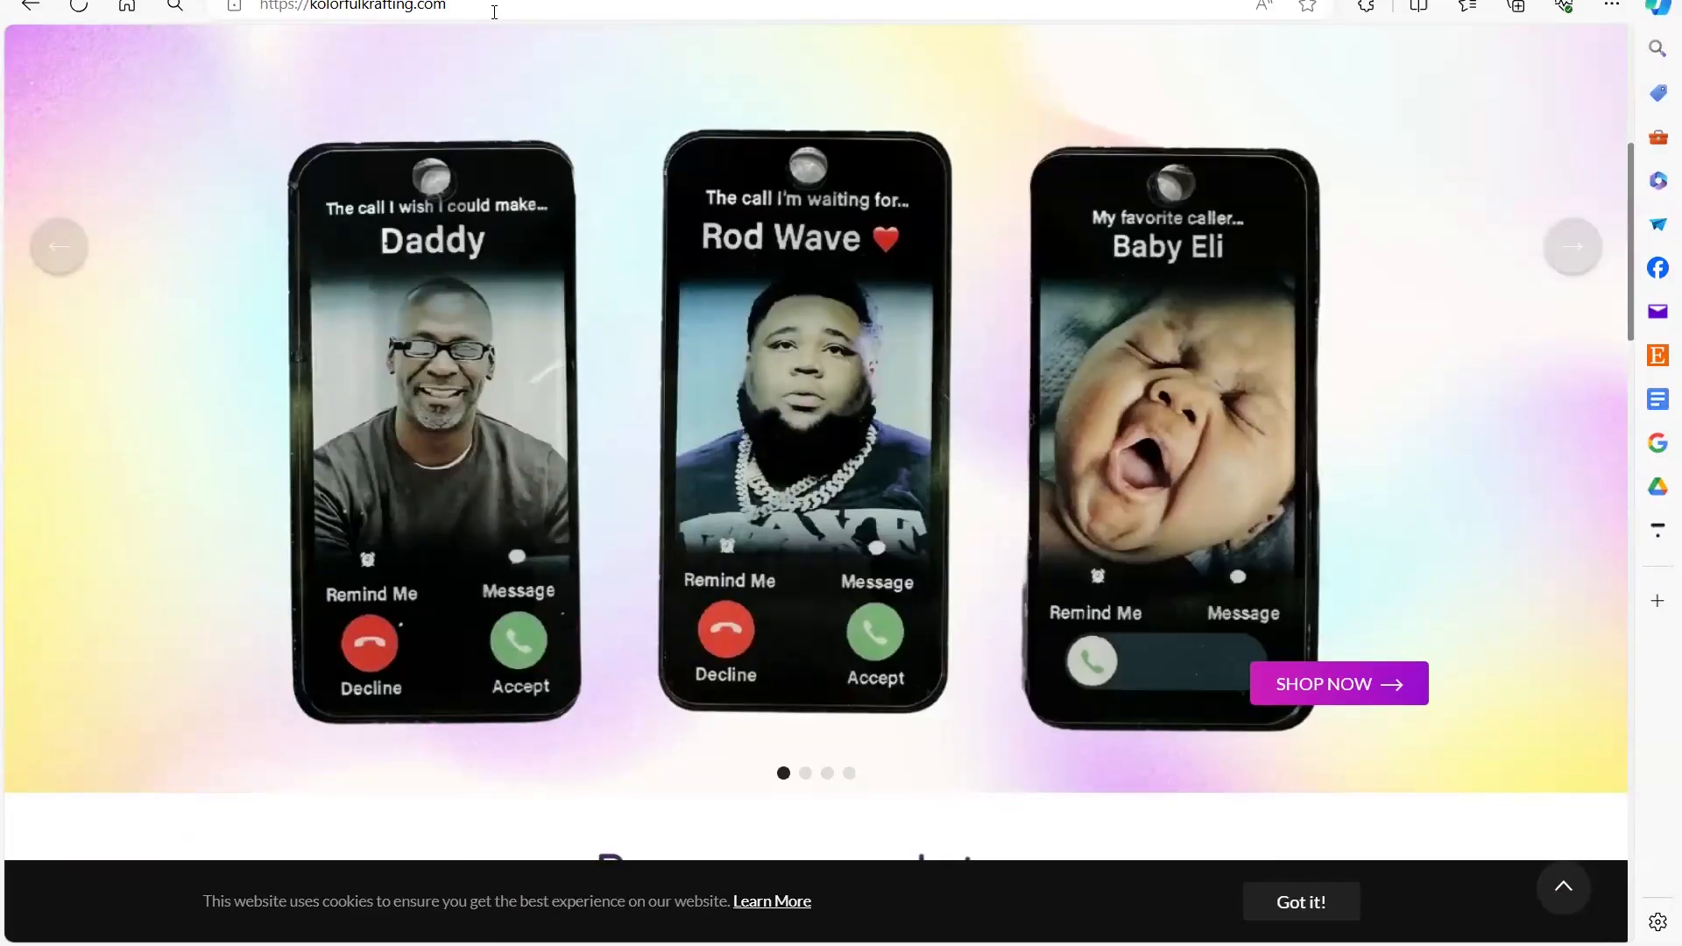
- Open the Phone Keychain Blank product page from the phone keychain banner on the Kolorful Krafting home page
{"action": "scroll", "coordinate": [856, 544], "scroll_direction": "down", "scroll_amount": 3}
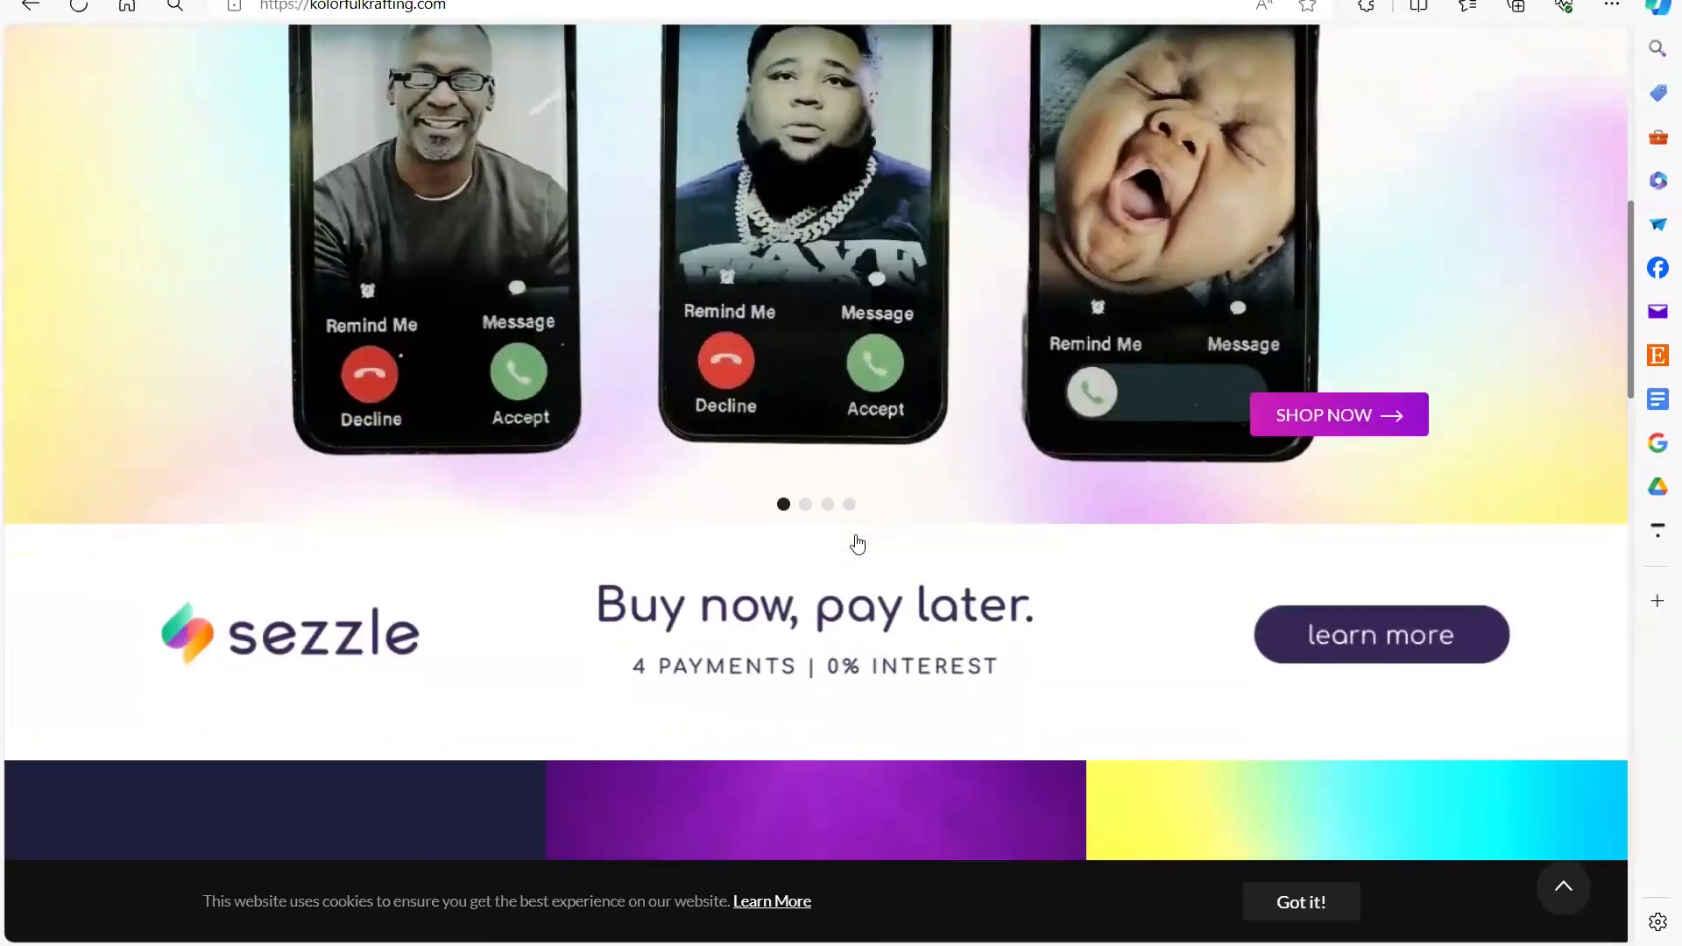
{"action": "scroll", "coordinate": [855, 544], "scroll_direction": "up", "scroll_amount": 3}
{"action": "scroll", "coordinate": [1110, 421], "scroll_direction": "down", "scroll_amount": 2}
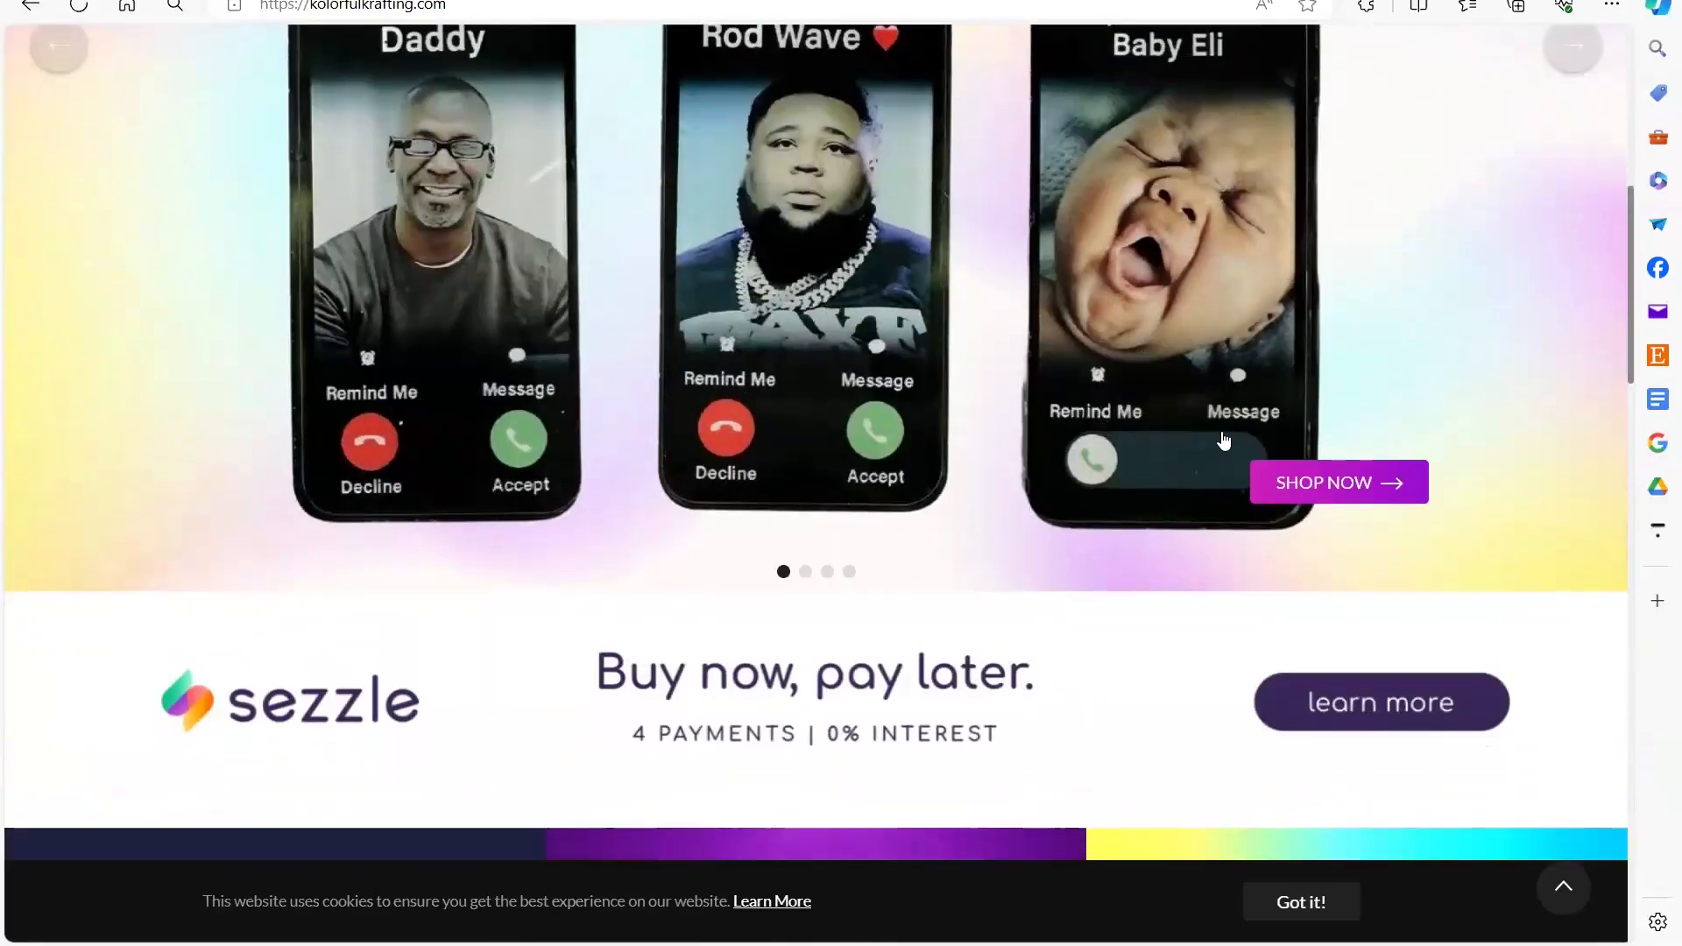
{"action": "left_click", "coordinate": [1314, 480]}
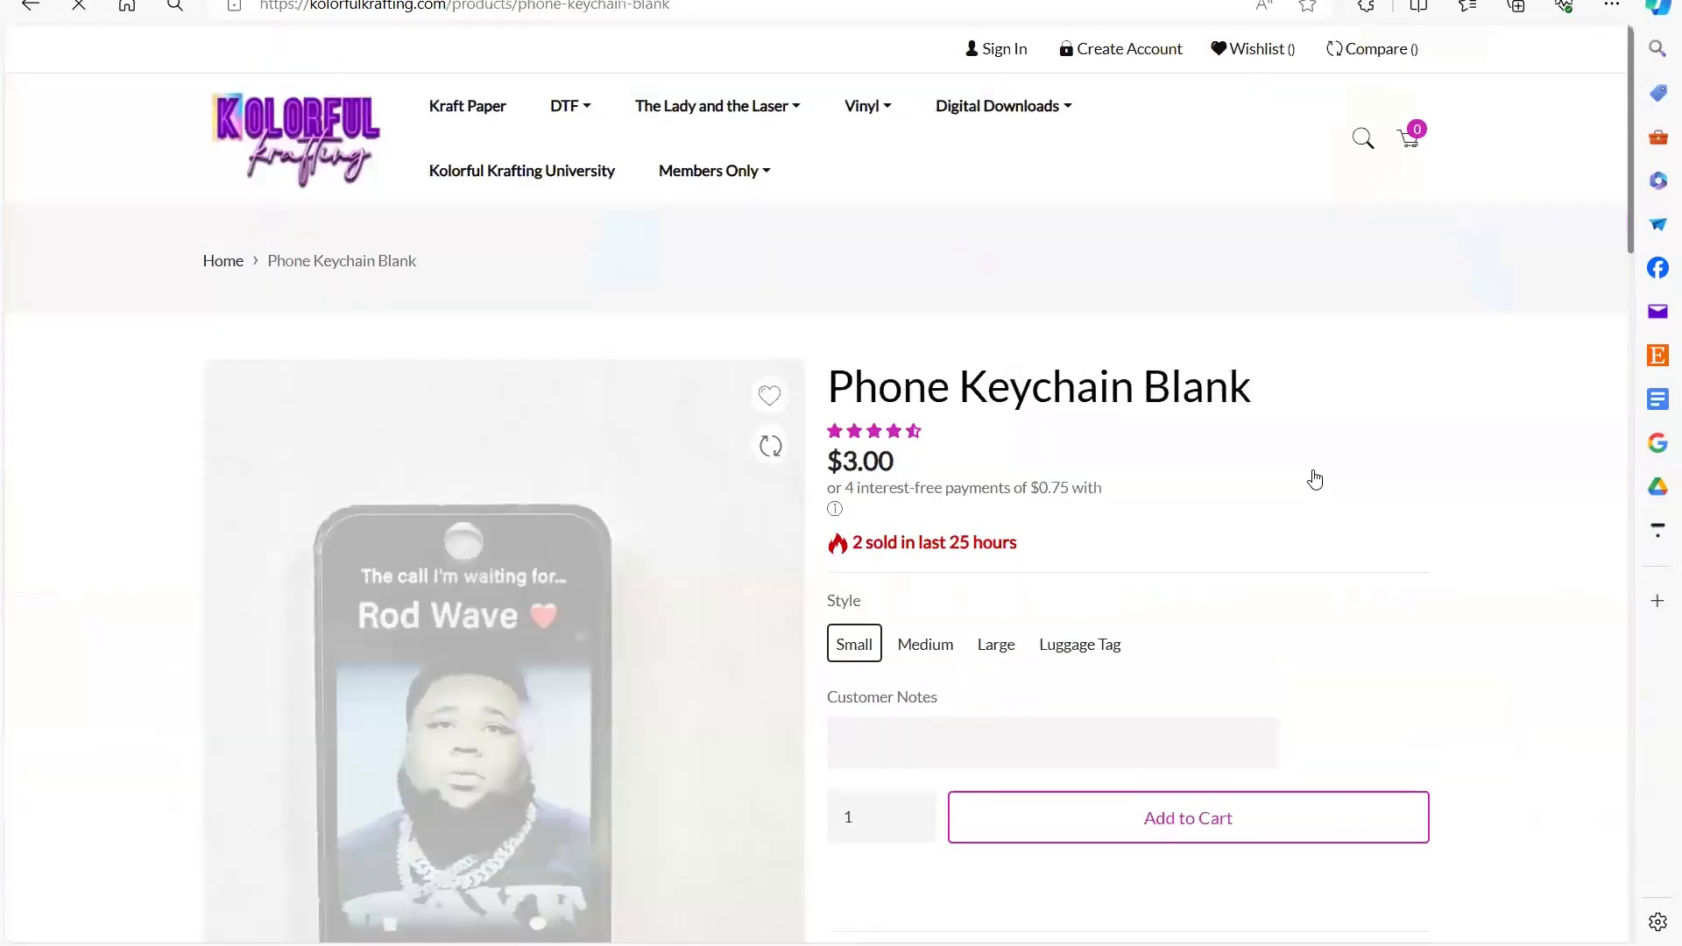
- View the Medium, Large and Luggage Tag styles of the Phone Keychain Blank and their prices
{"action": "scroll", "coordinate": [1314, 480], "scroll_direction": "down", "scroll_amount": 5}
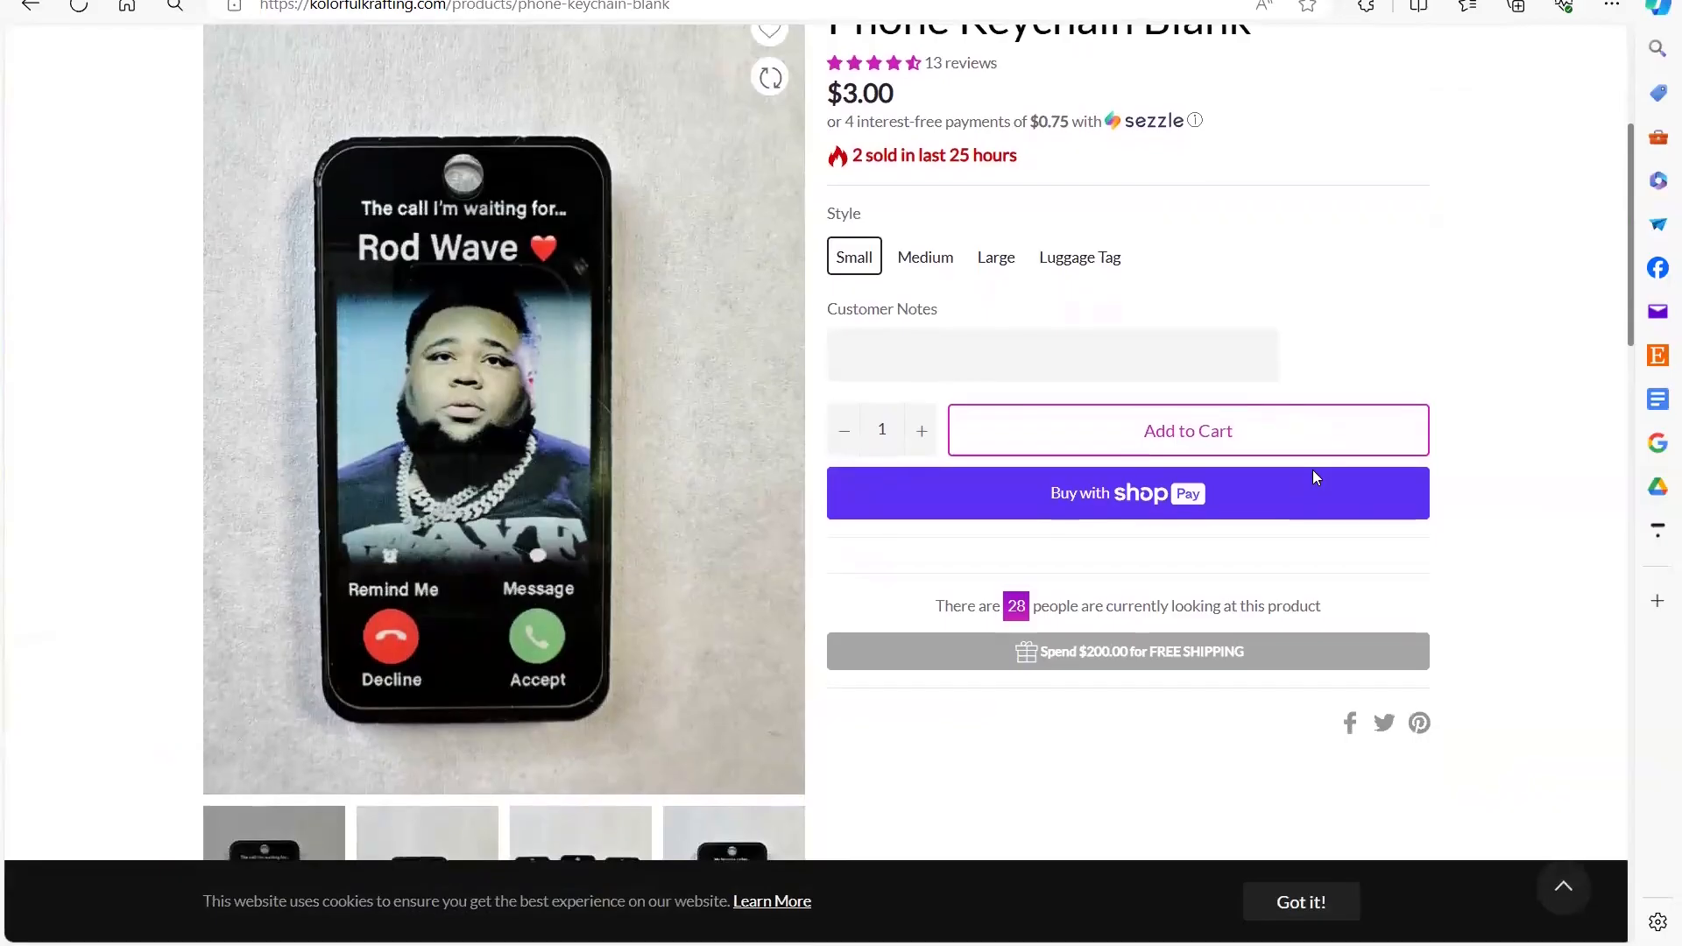
{"action": "left_click", "coordinate": [955, 261]}
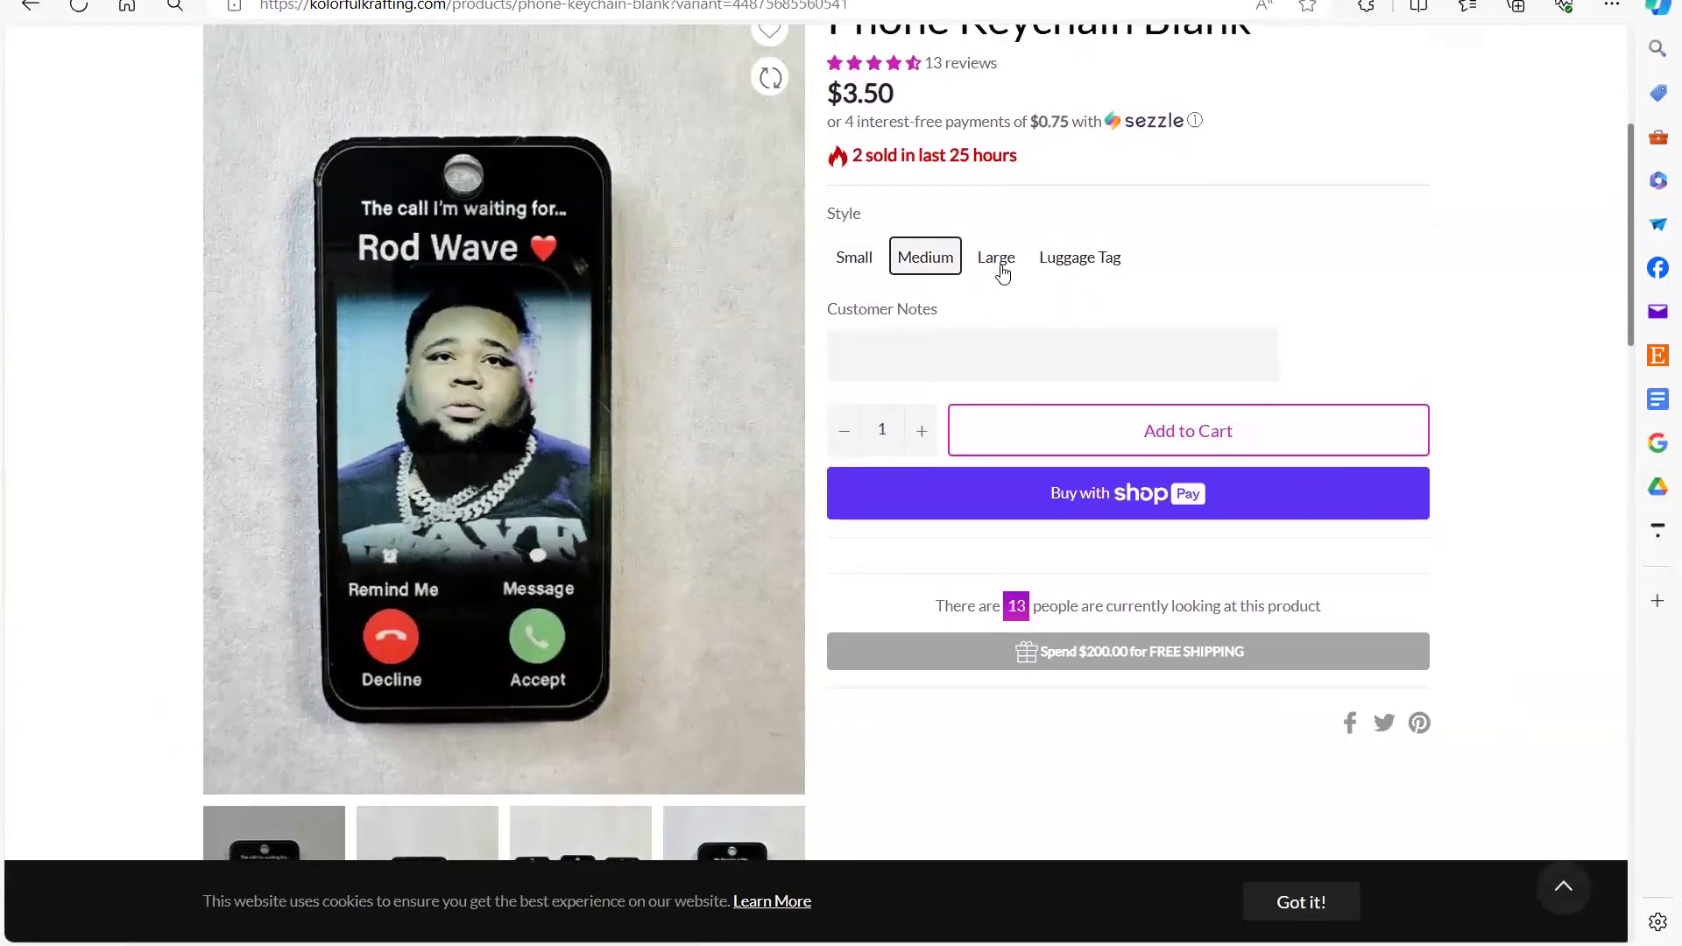
{"action": "left_click", "coordinate": [999, 263]}
{"action": "left_click", "coordinate": [1069, 263]}
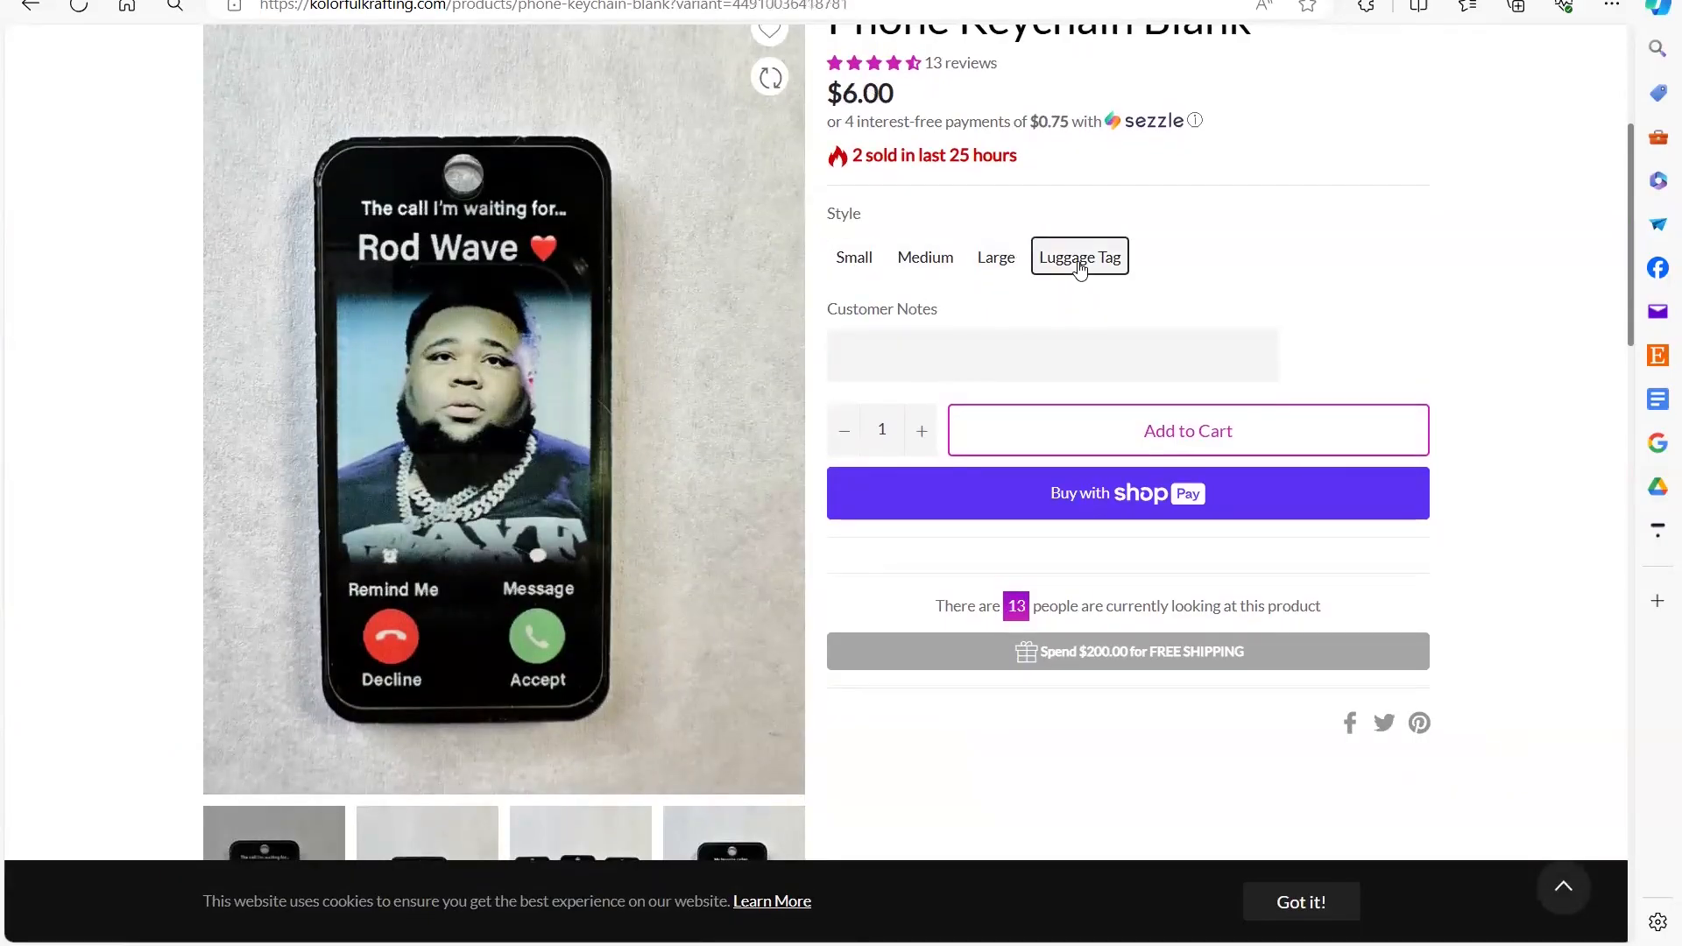
{"action": "scroll", "coordinate": [1077, 270], "scroll_direction": "up", "scroll_amount": 1}
{"action": "scroll", "coordinate": [1078, 270], "scroll_direction": "up", "scroll_amount": 4}
{"action": "scroll", "coordinate": [1078, 270], "scroll_direction": "down", "scroll_amount": 4}
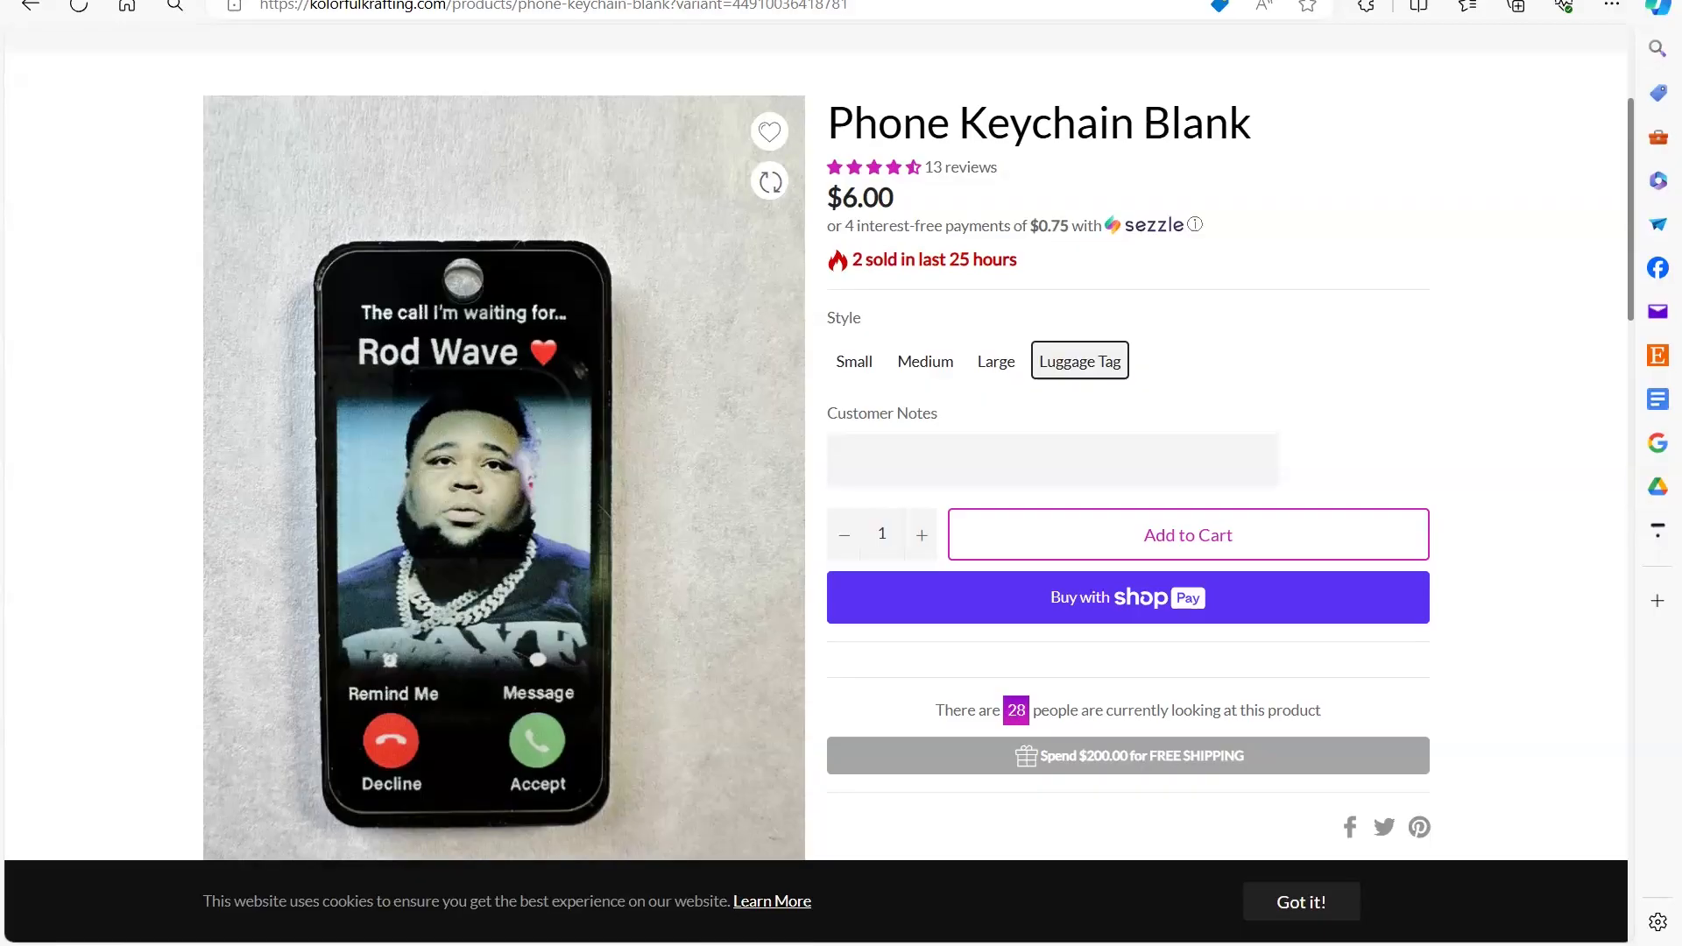
- Open a new browser tab
{"action": "left_click", "coordinate": [745, 2]}
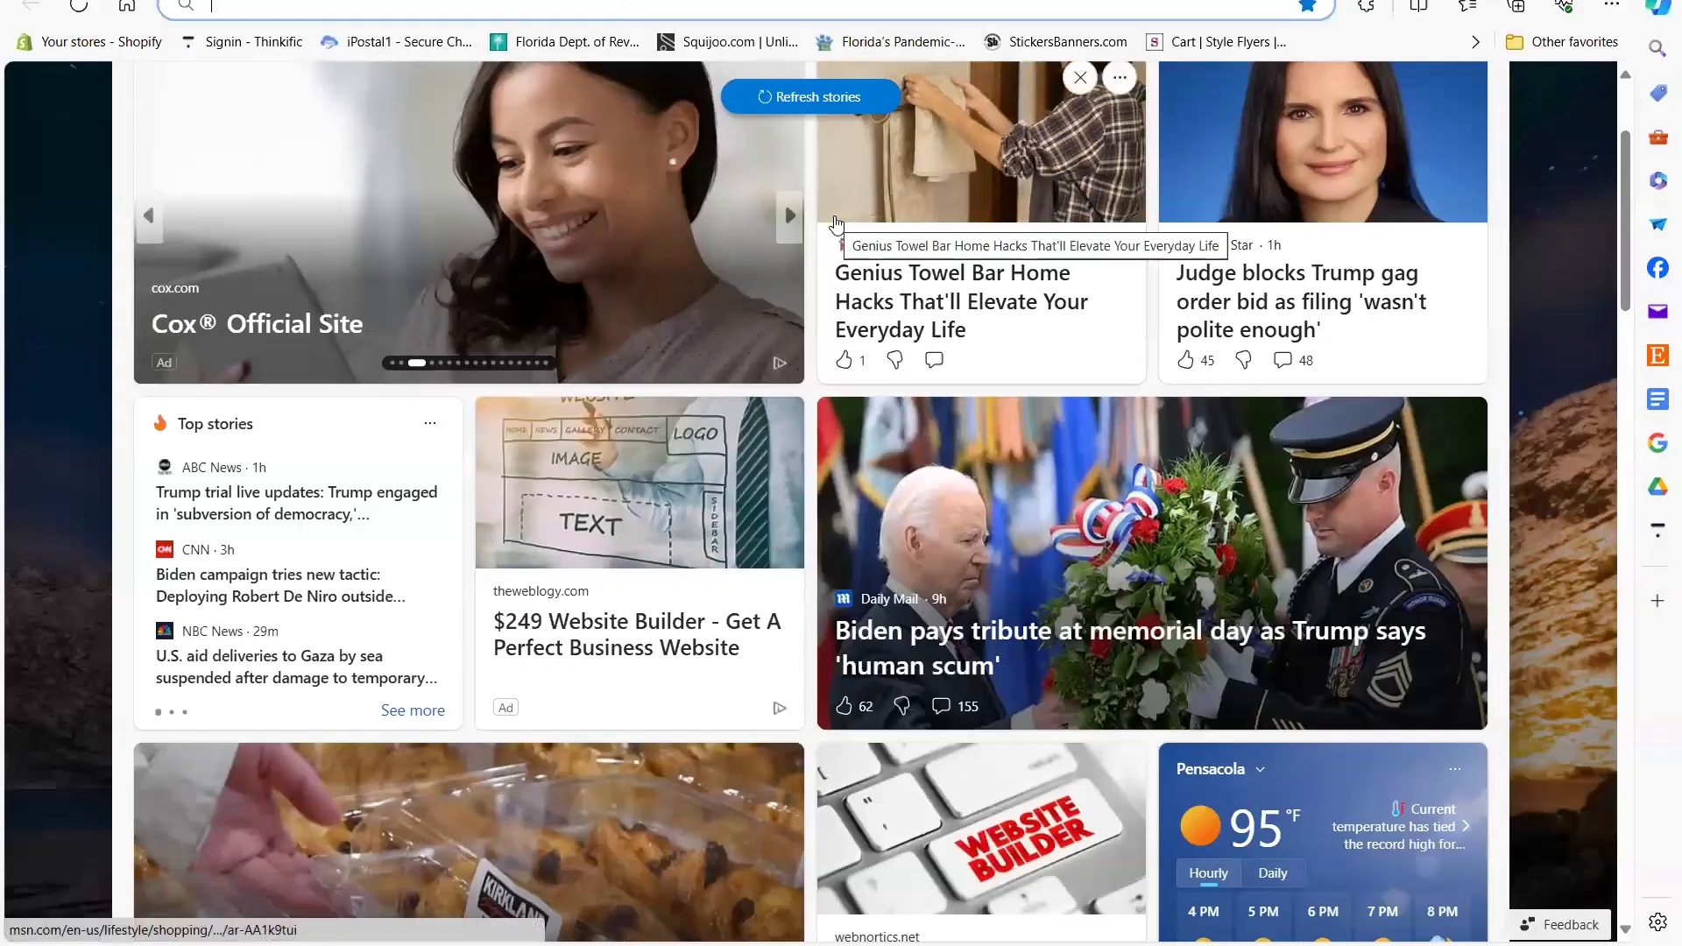